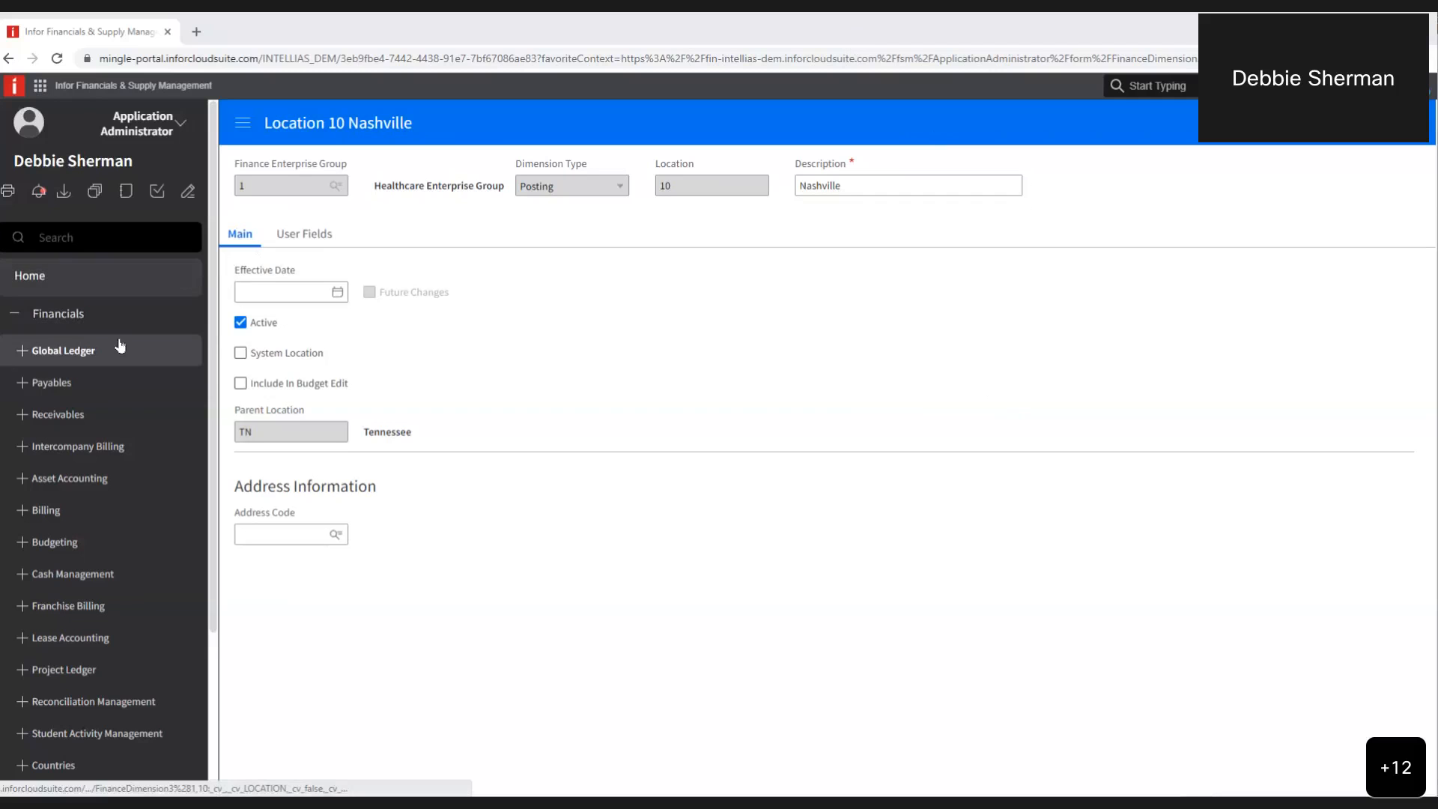
Open Finance Enterprise Group 1 from the Global Ledger setup and check the Location dimension in its finance structure
left_click(21, 356)
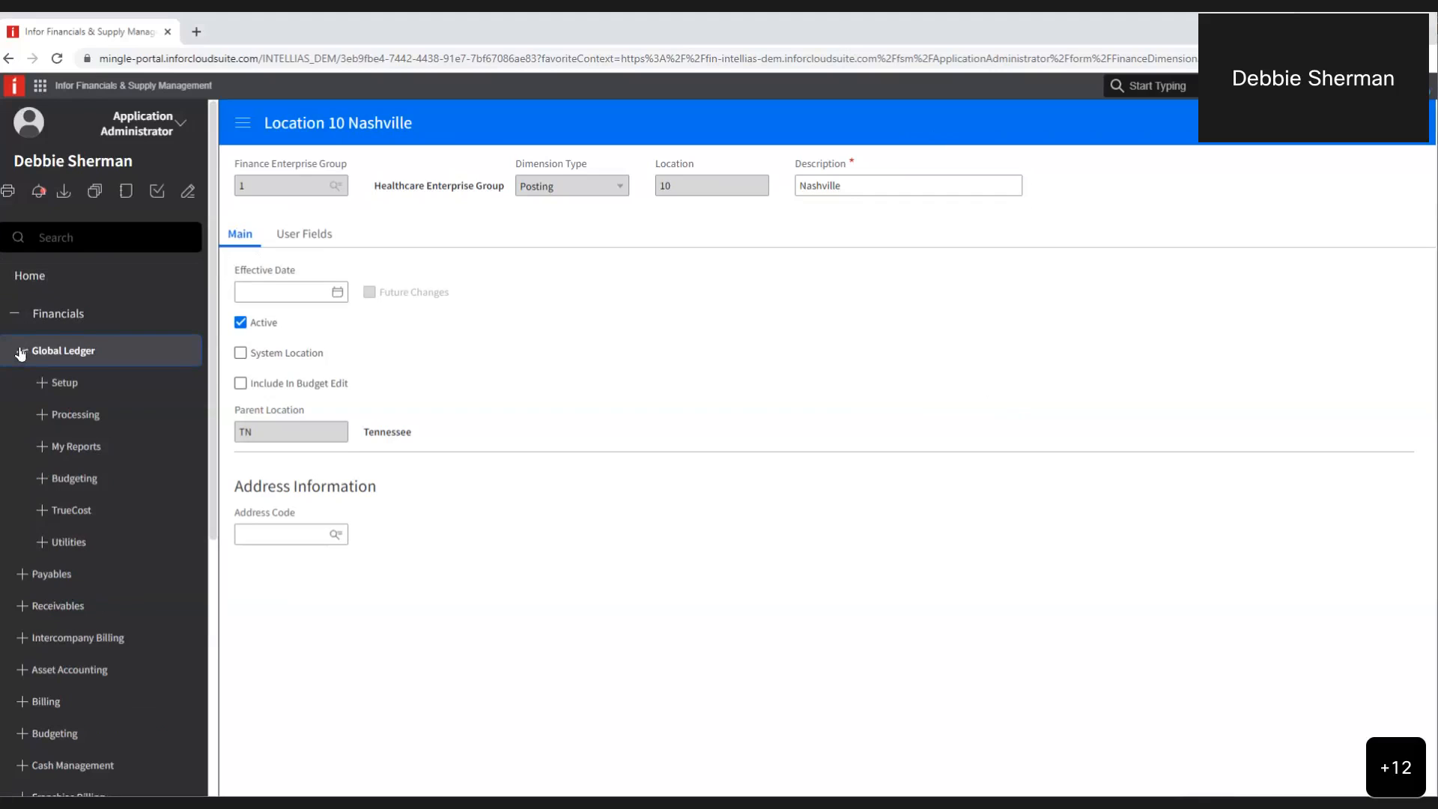
left_click(42, 383)
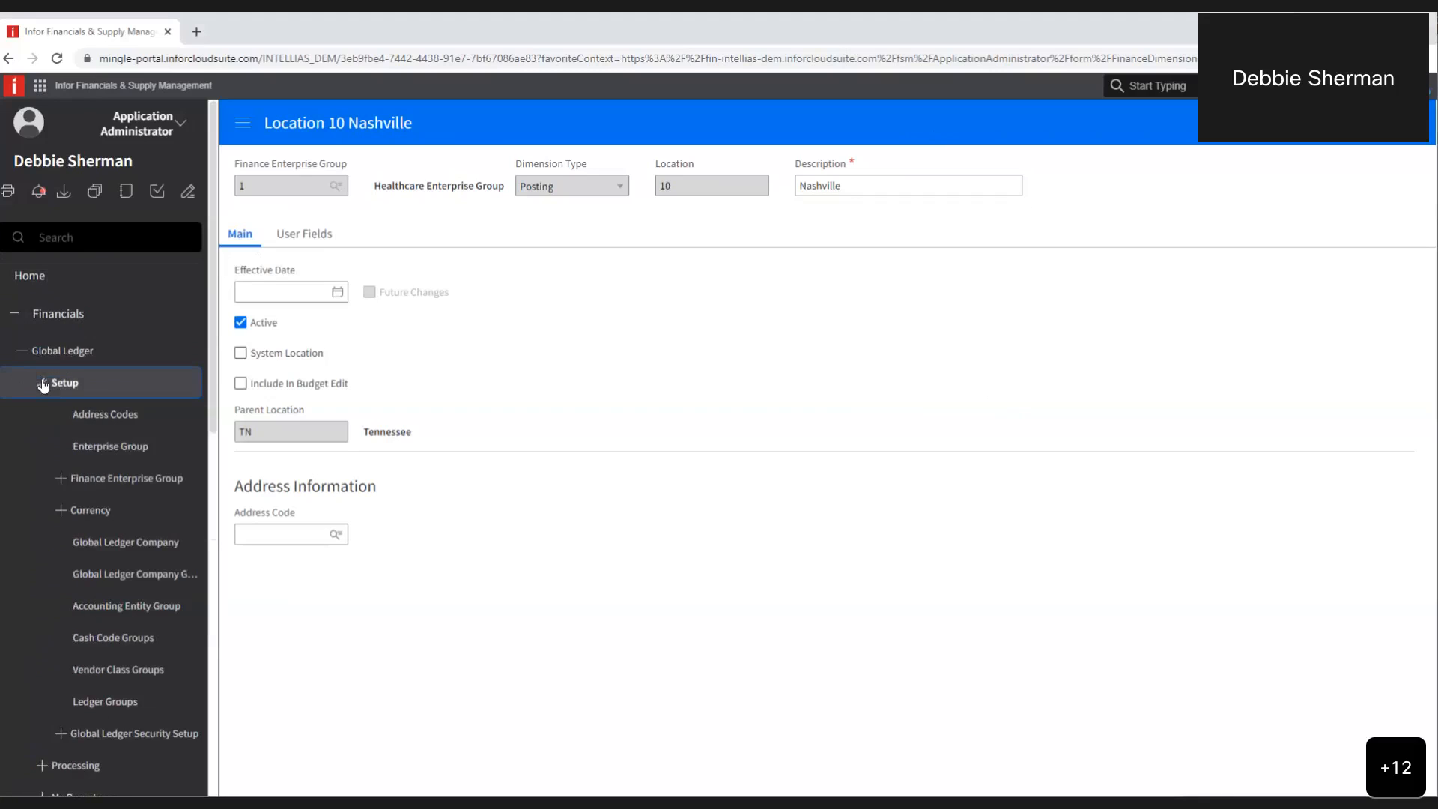
left_click(96, 484)
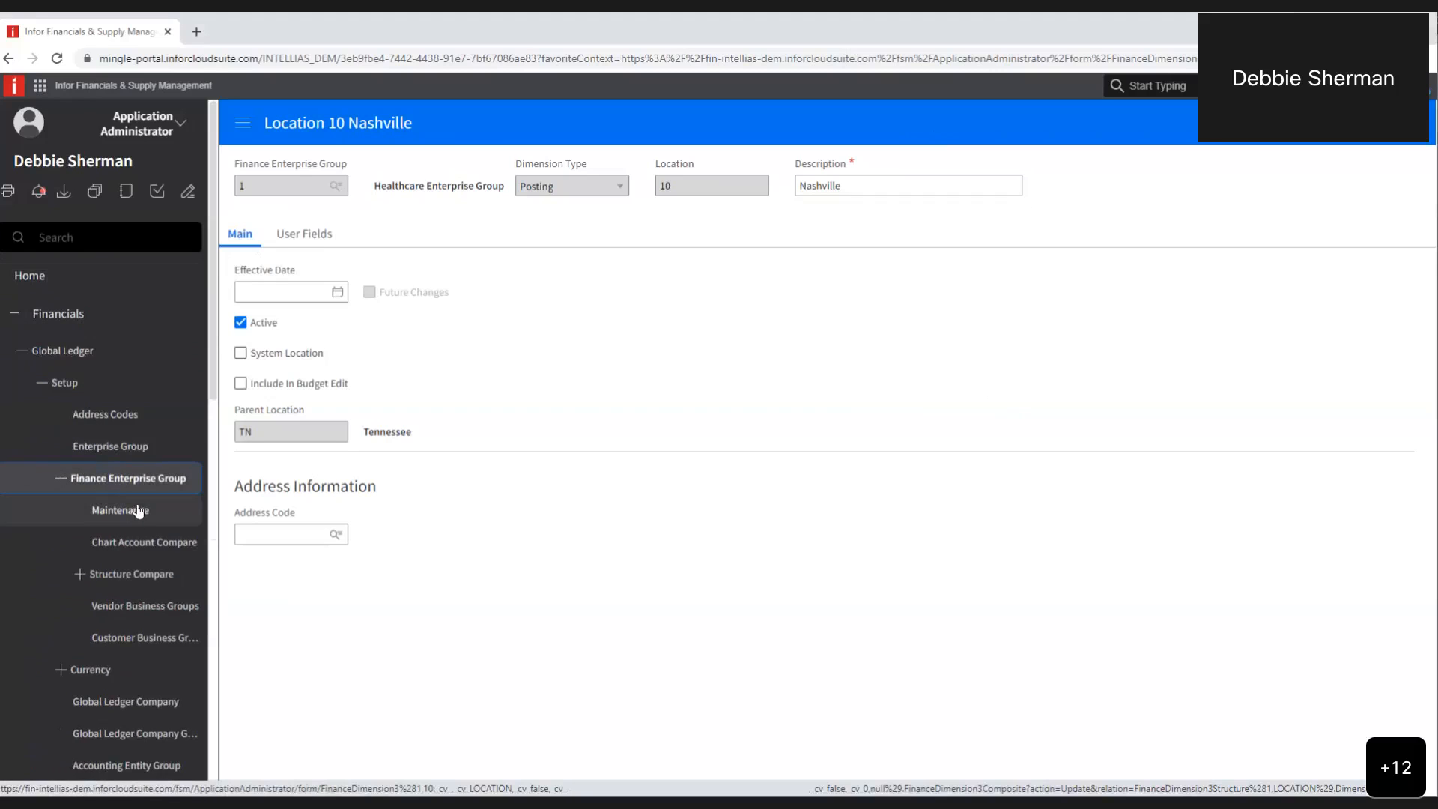
left_click(135, 510)
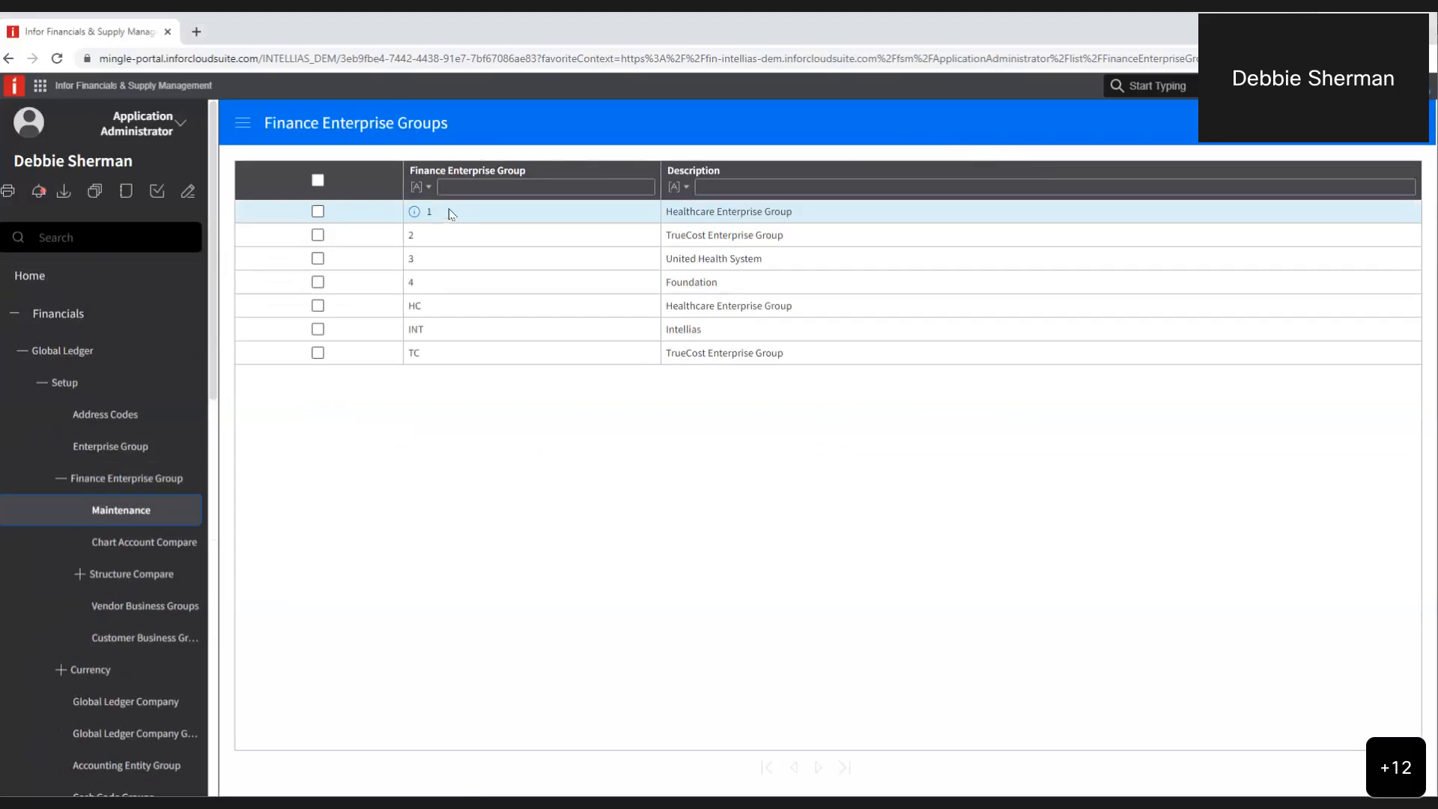
left_click(450, 212)
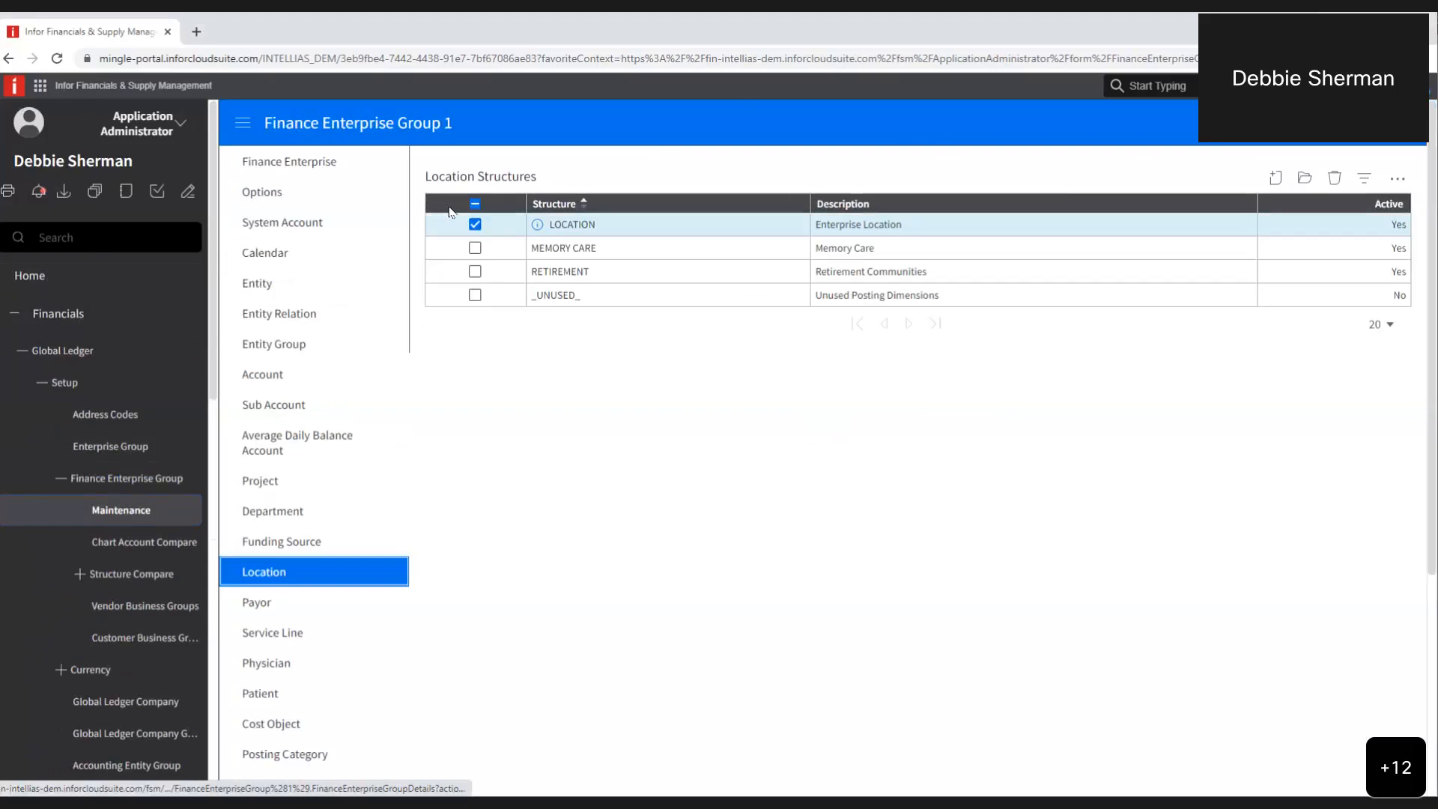
left_click(254, 161)
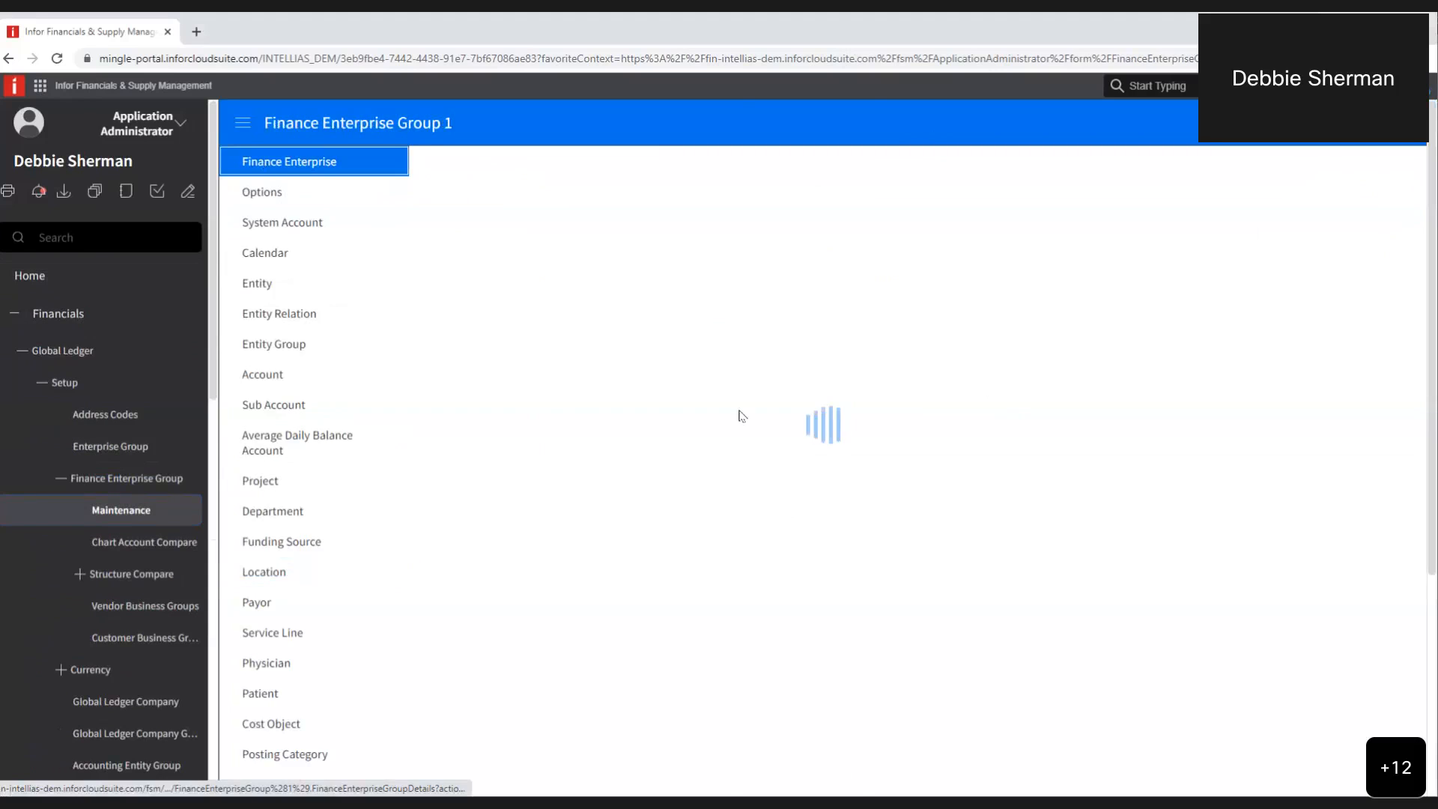
left_click(601, 581)
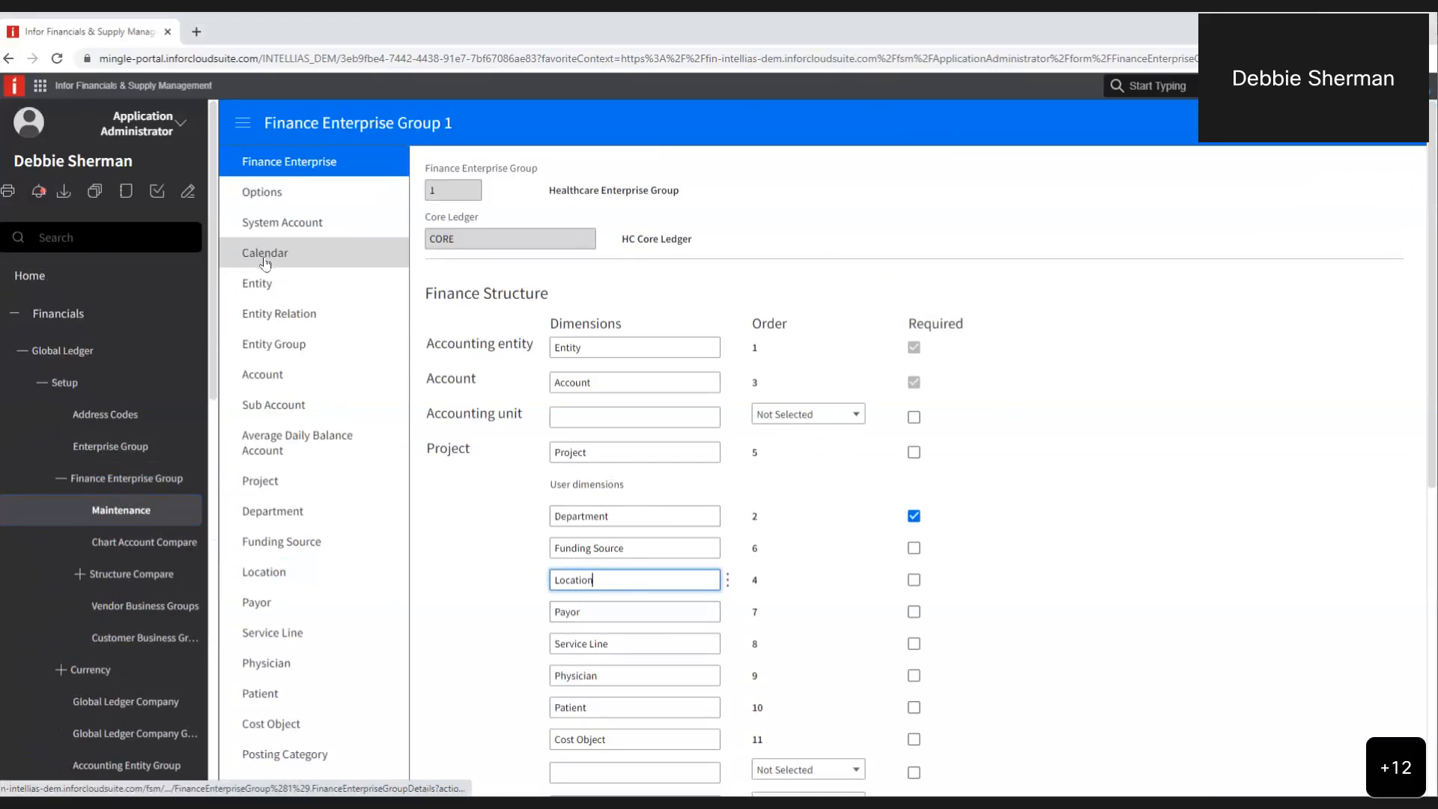
Open location 10 Nashville from the LOCATION structure's hierarchy and view its user fields
left_click(277, 573)
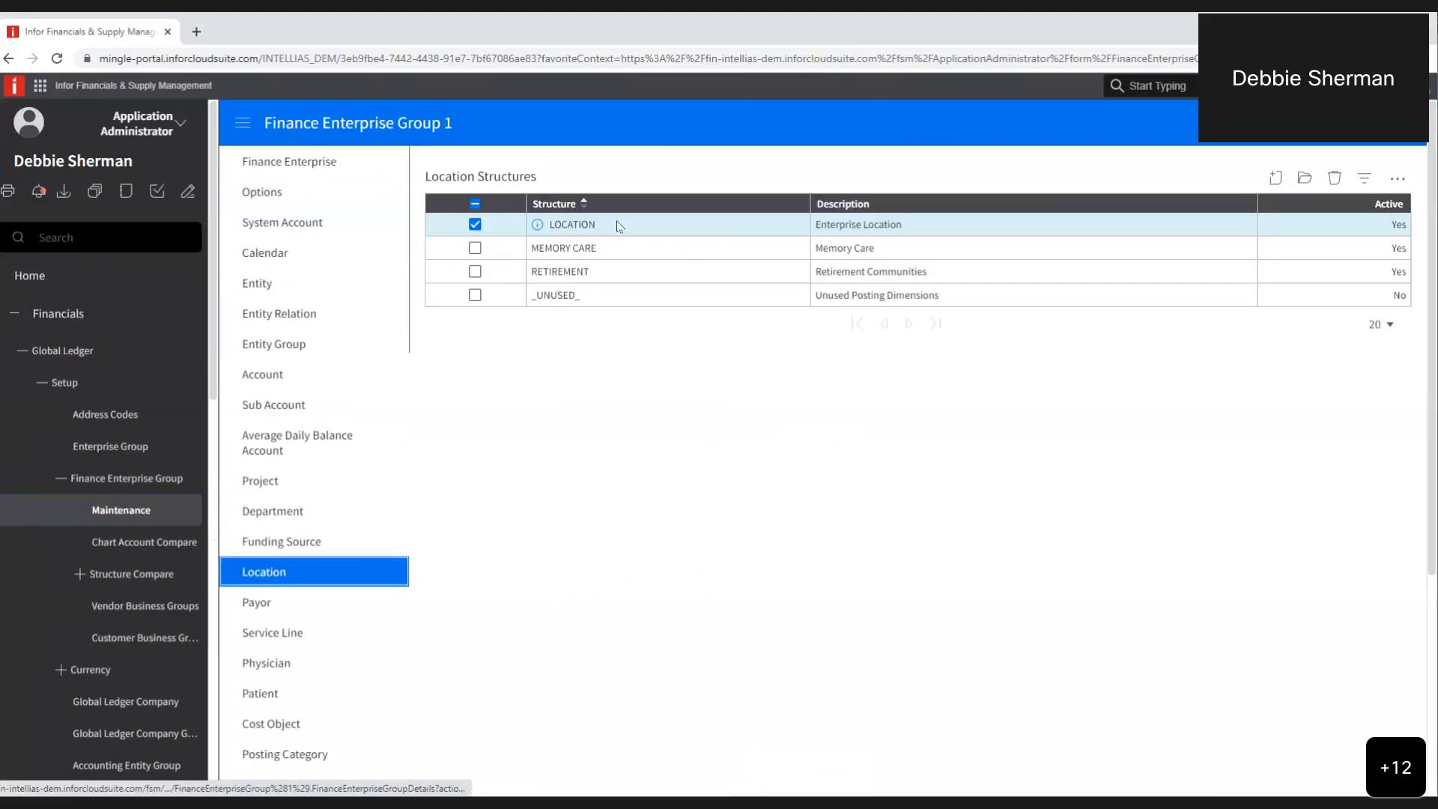
left_click(571, 224)
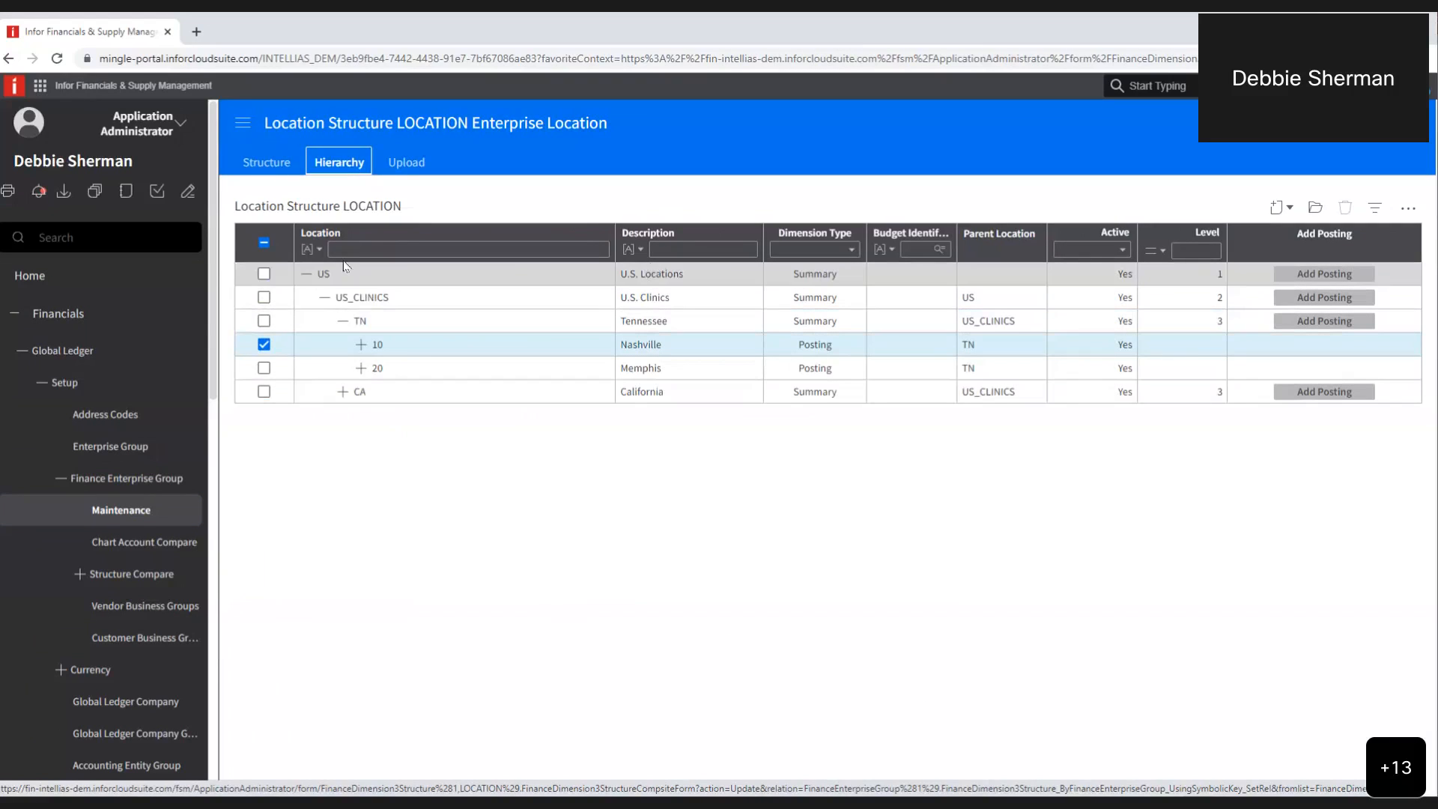
double_click(393, 349)
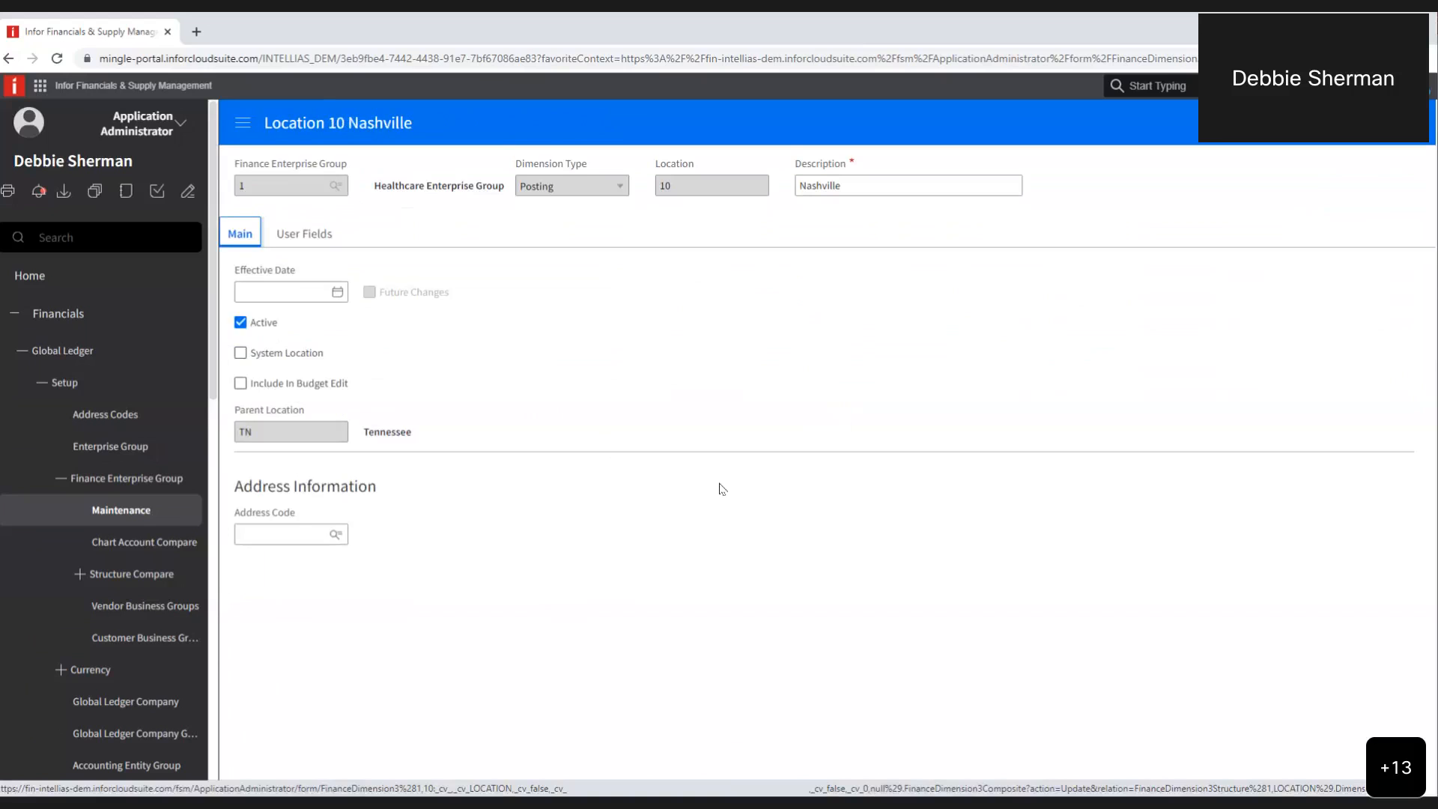
left_click(311, 236)
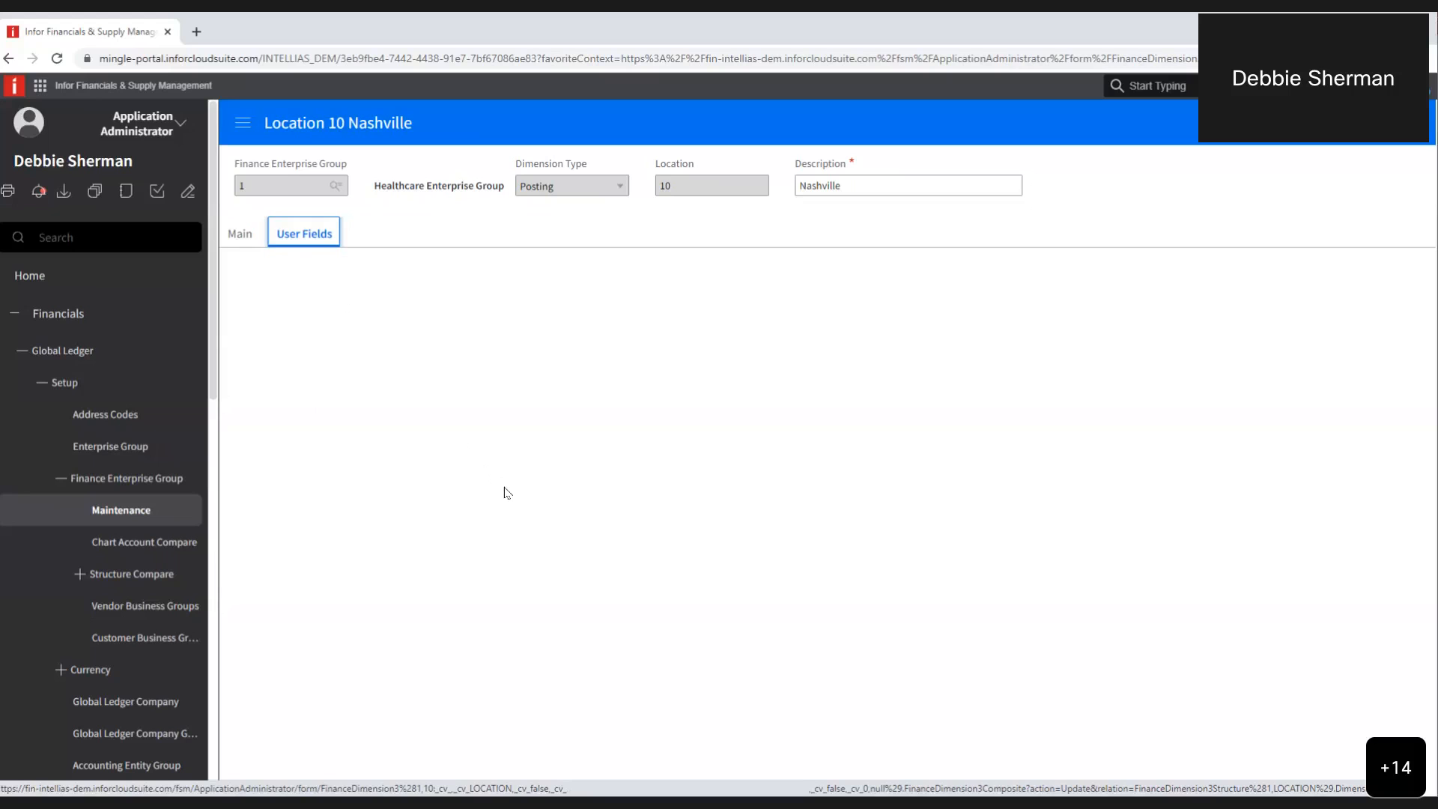
Create a configuration of the FinanceDimension3Composite form and highlight the UserFieldsForm reference in its code
left_click(463, 356, "ctrl+shift")
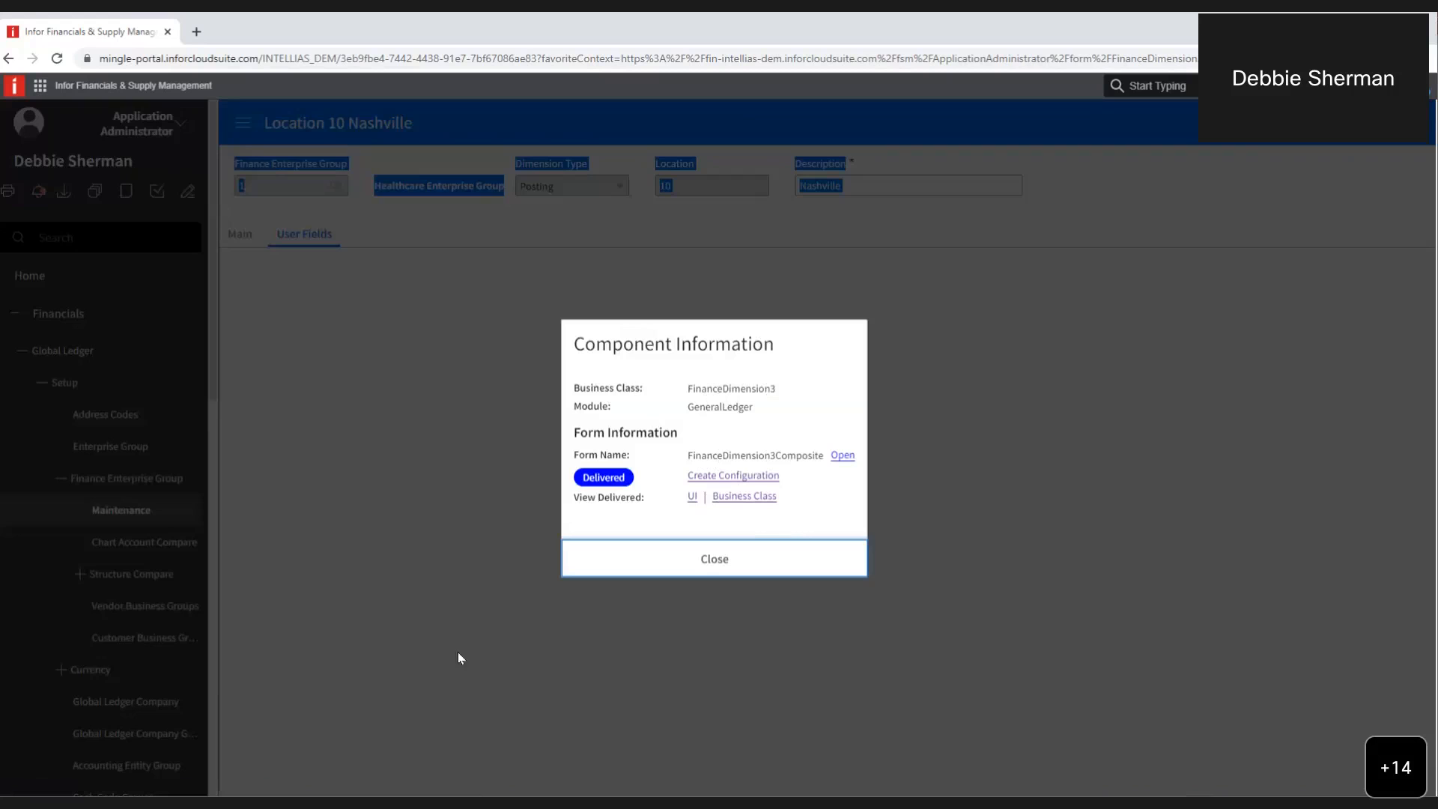
left_click(734, 476)
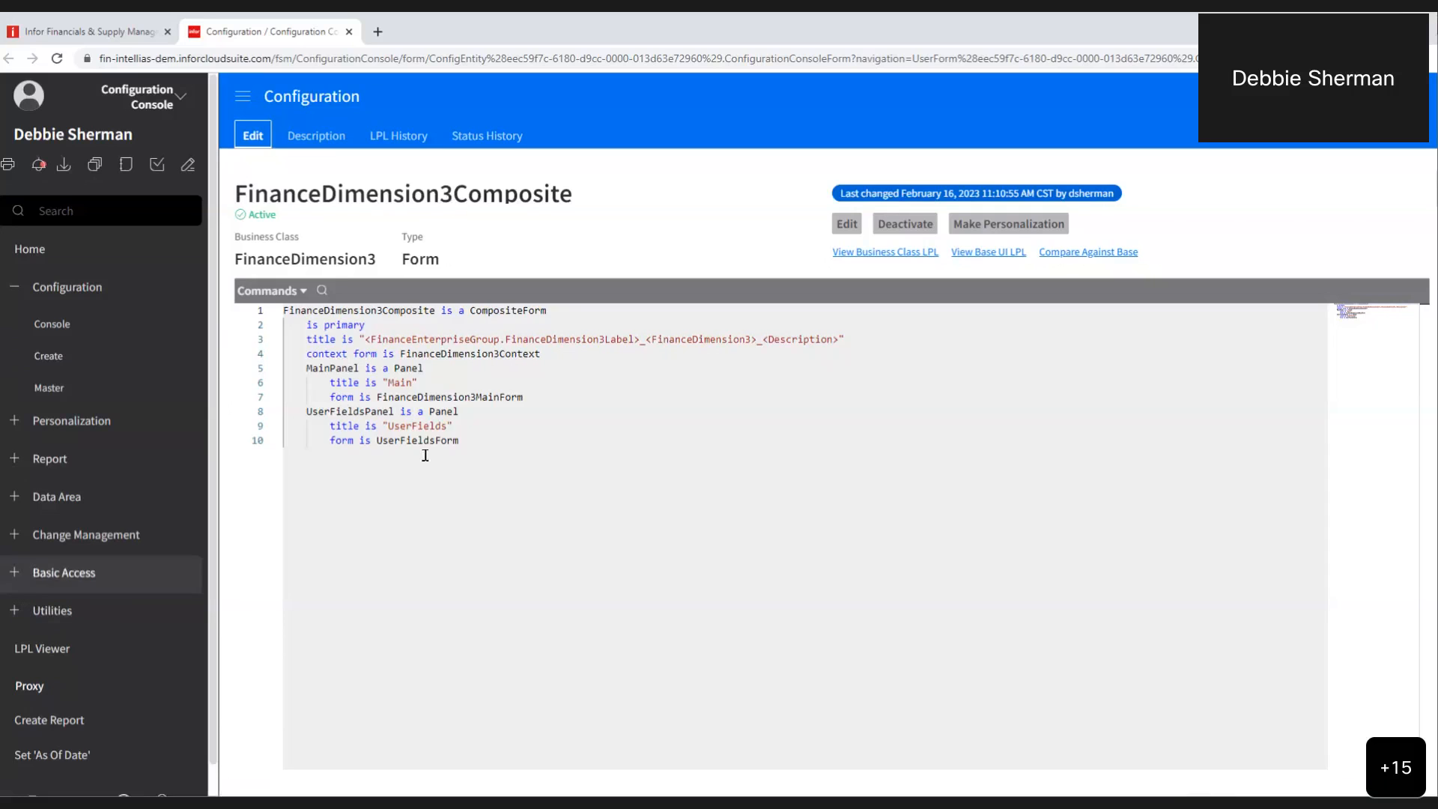
left_click_drag(459, 440, 376, 438)
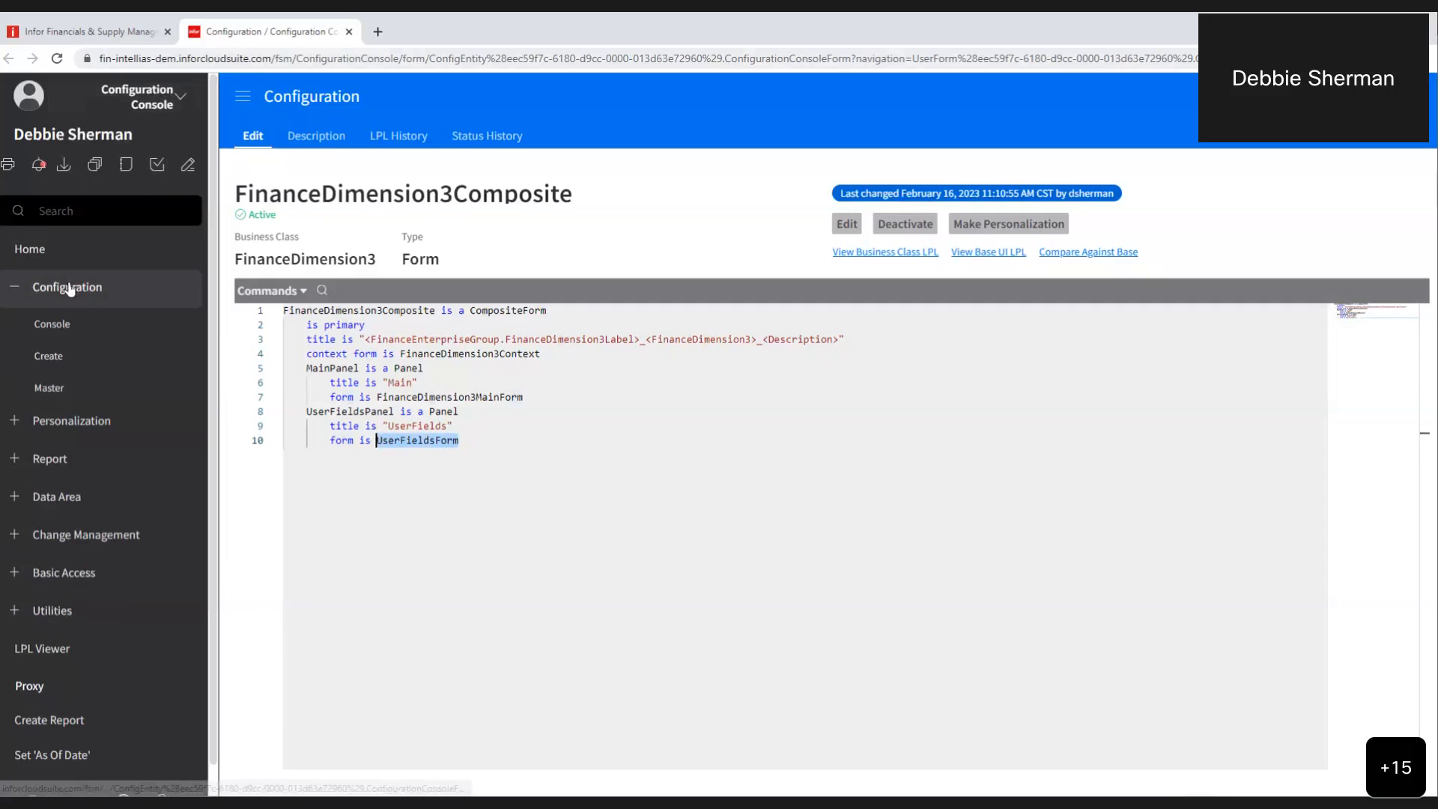
Start adding a new data-entry field in the Configuration Console and assign it to the FinanceDimension3 business class
left_click(50, 359)
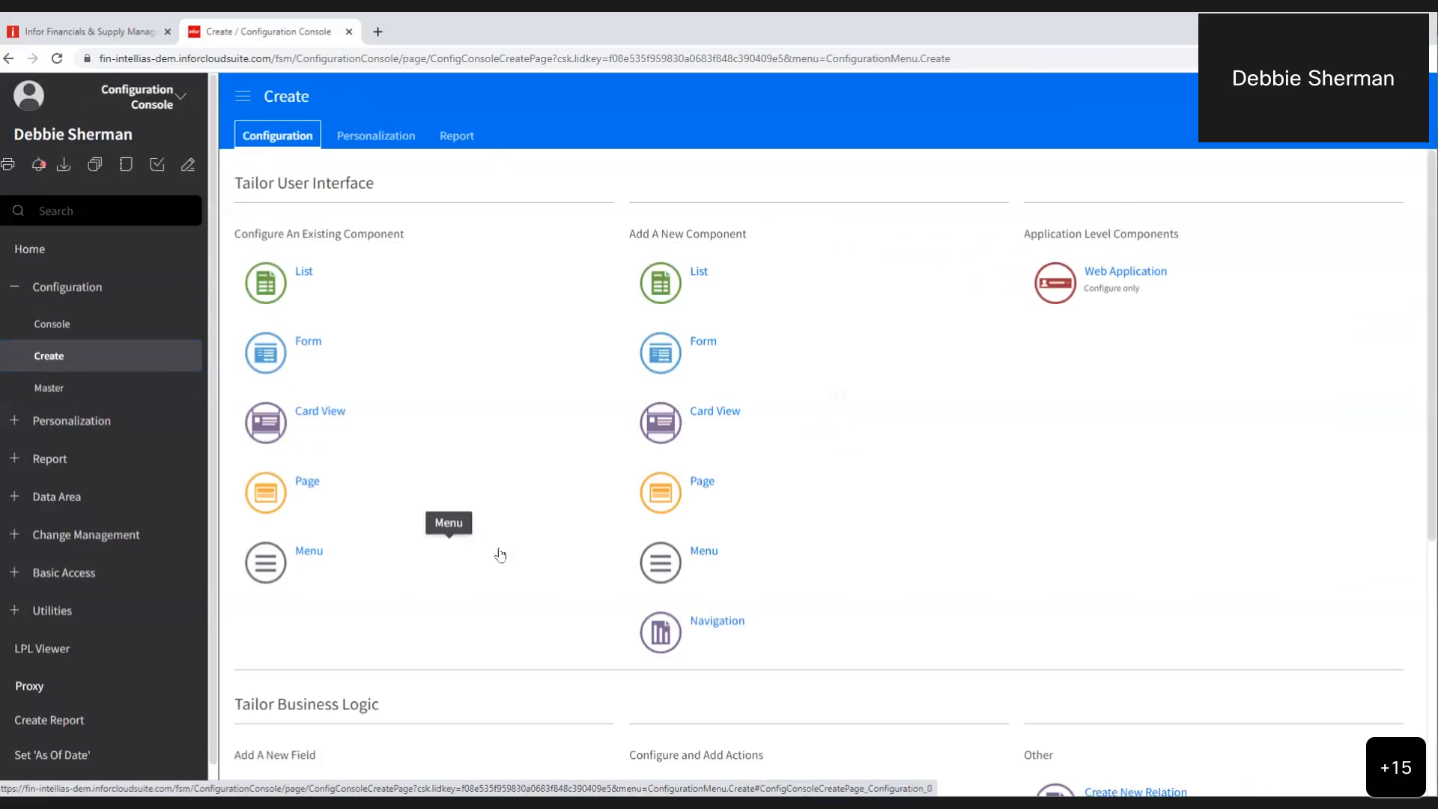
scroll(501, 555, "down", 5)
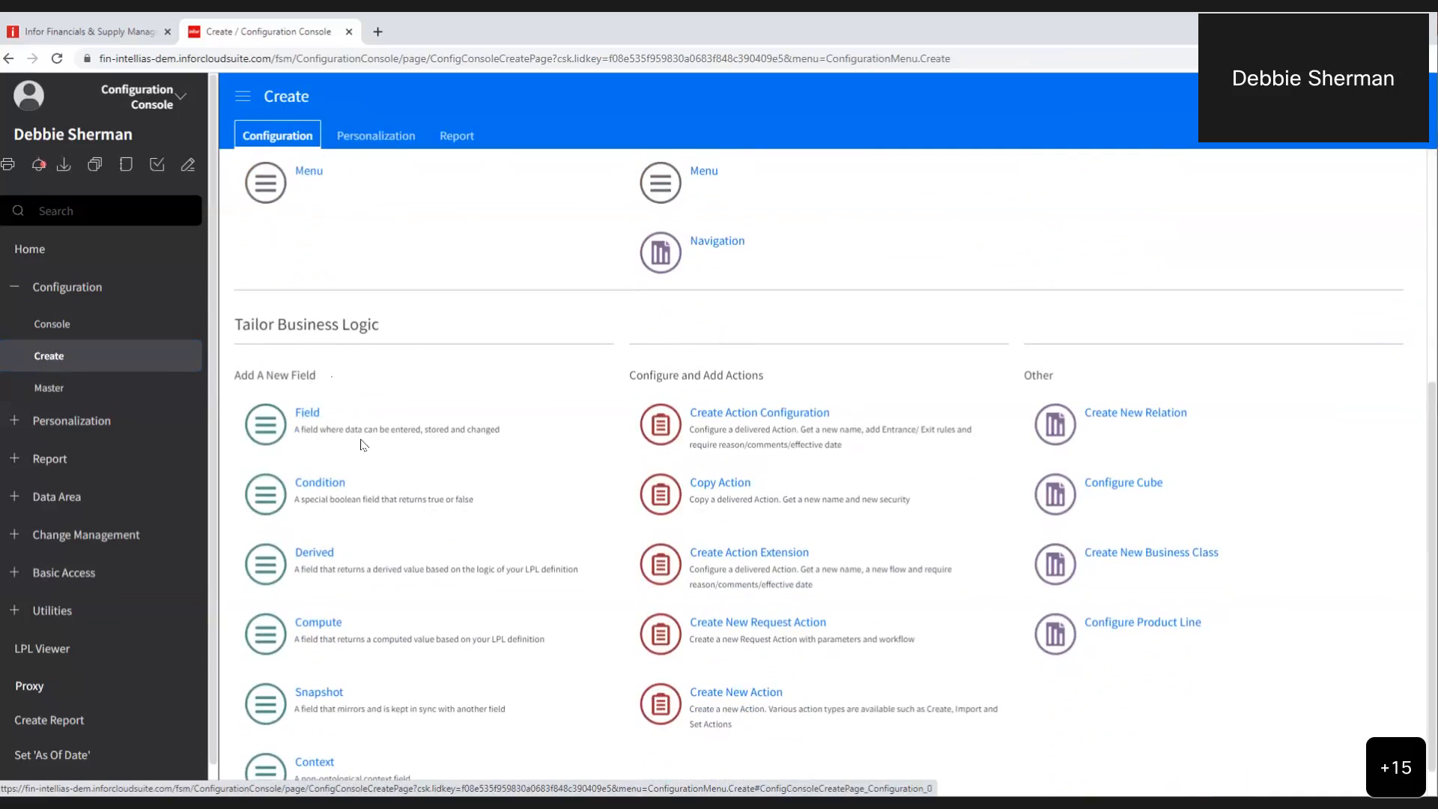
scroll(360, 446, "up", 5)
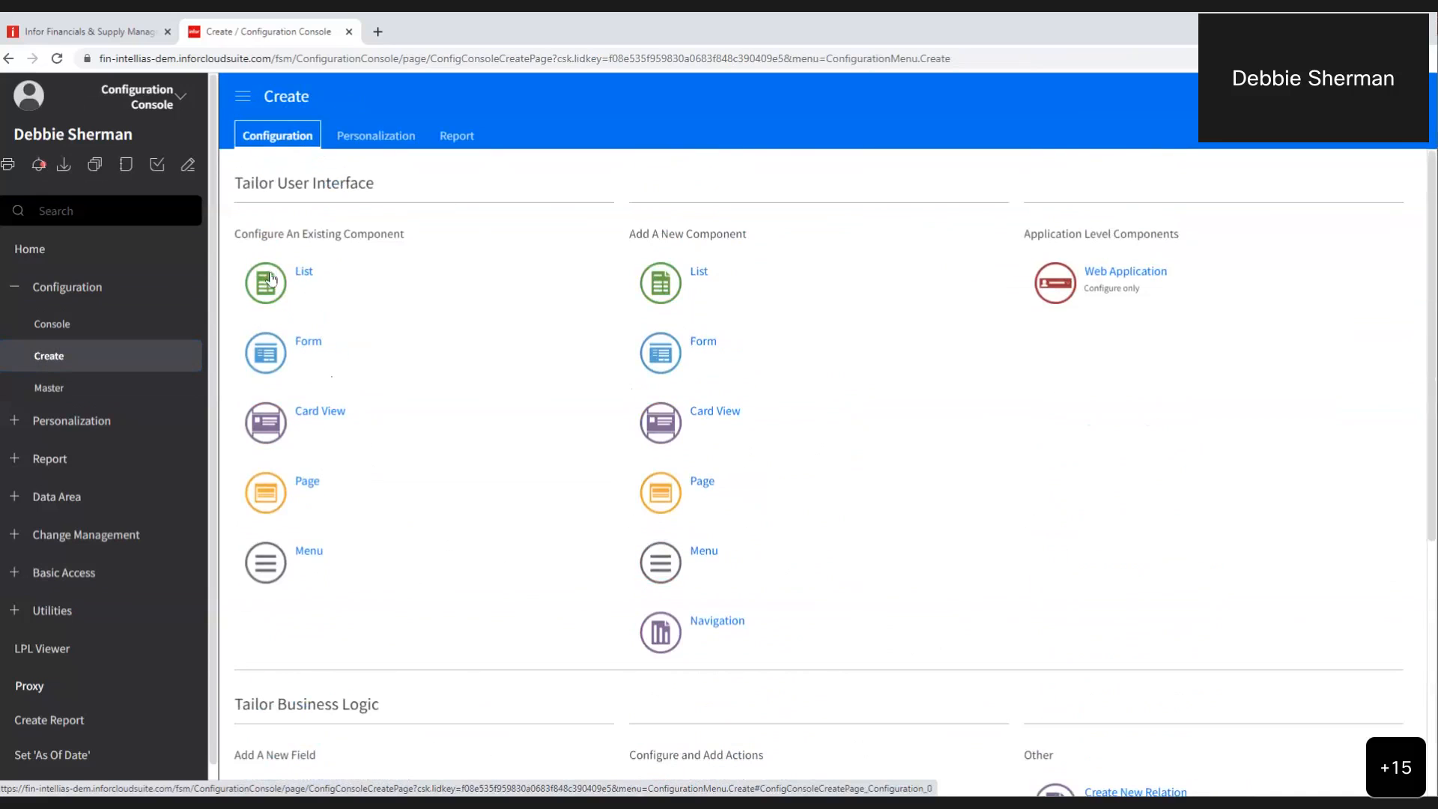
scroll(362, 514, "down", 4)
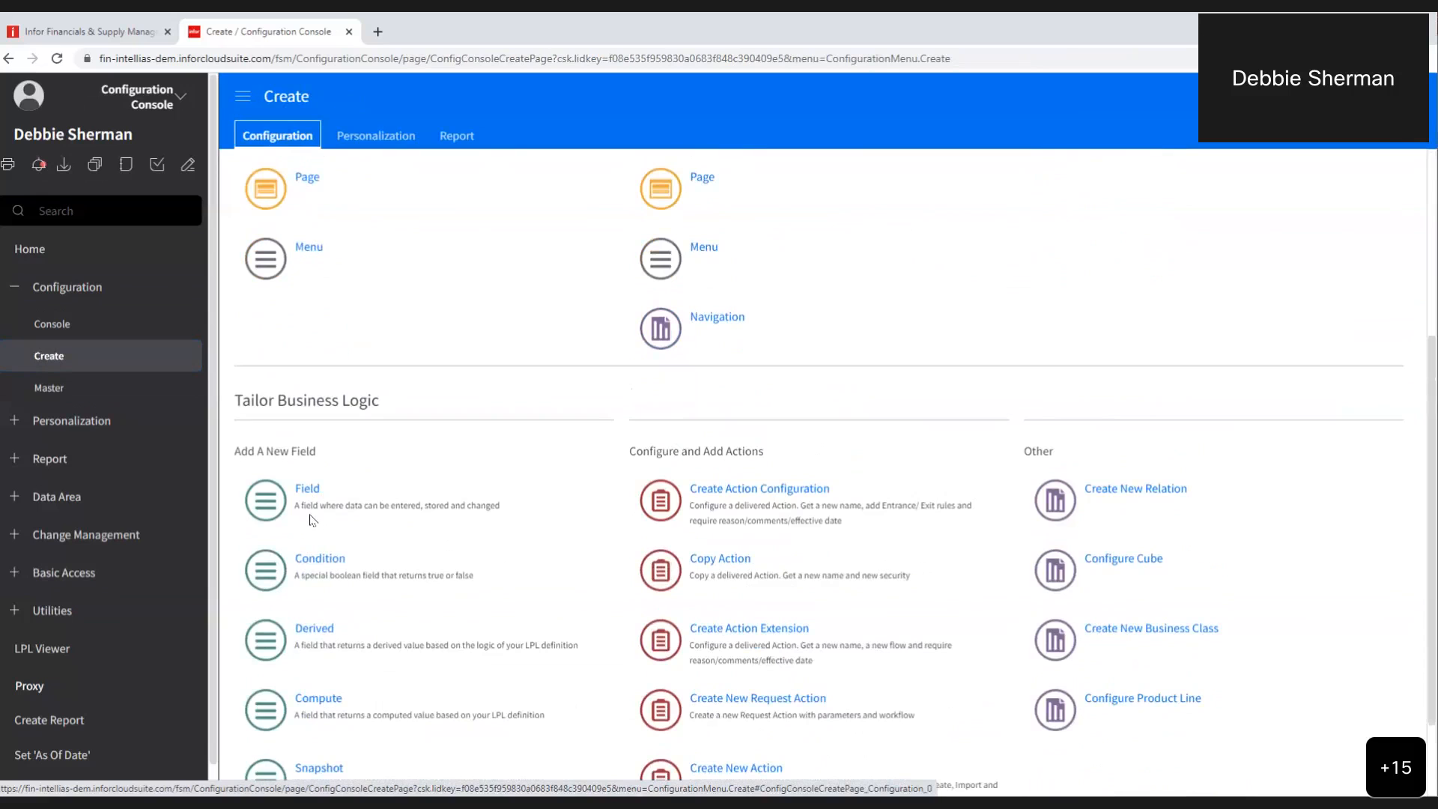
left_click(270, 502)
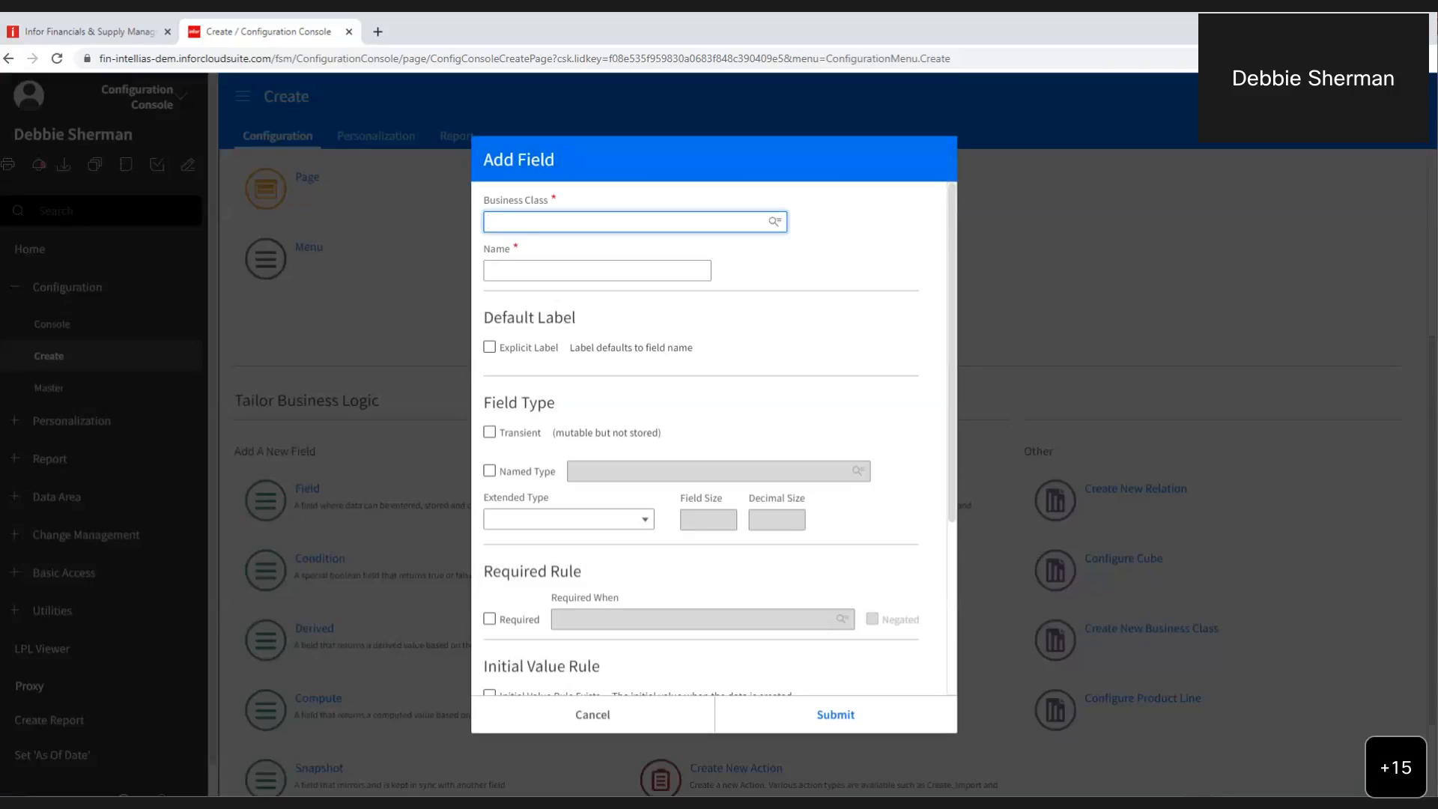
left_click(776, 223)
left_click(650, 363)
type("FinanceDiem")
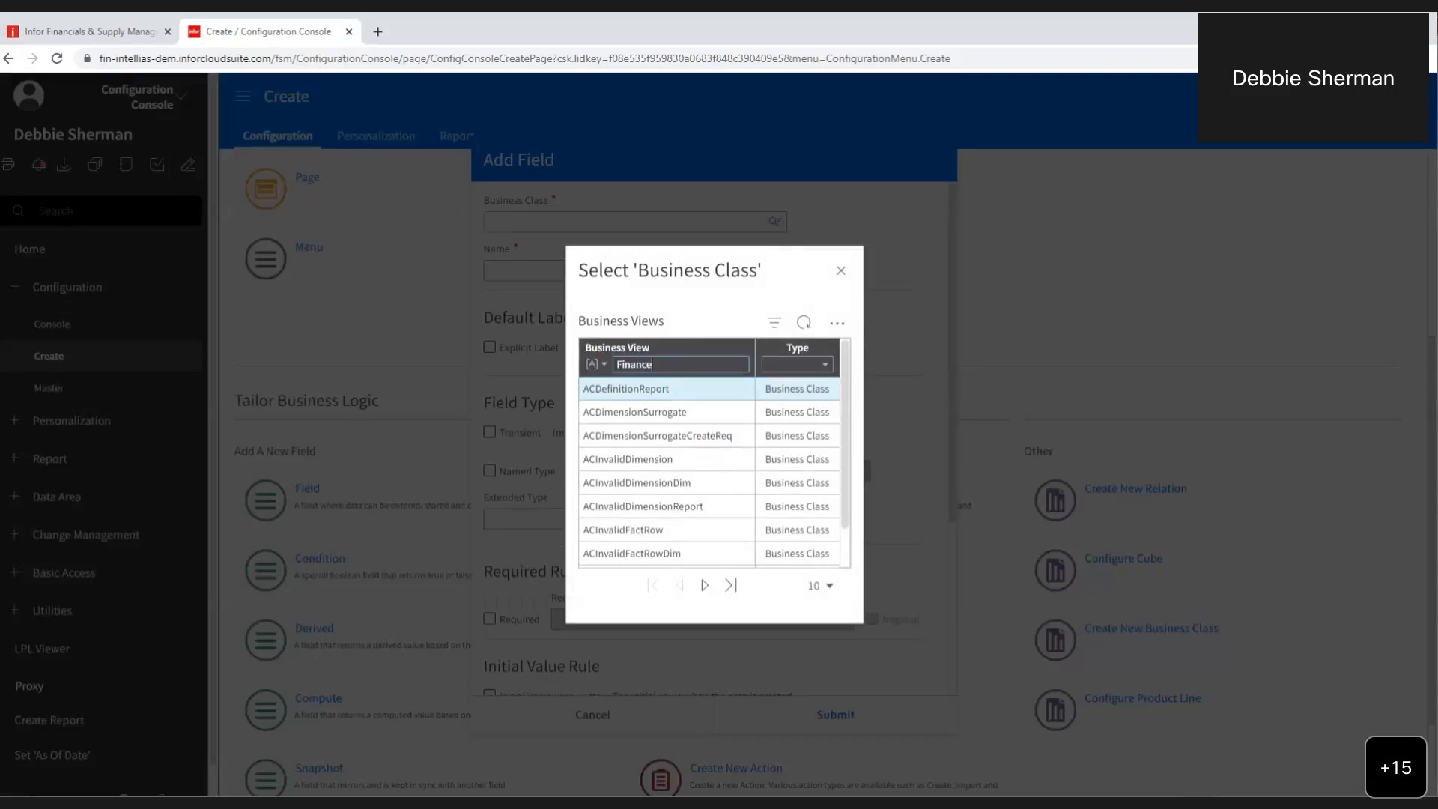
key("BackSpace")
key("BackSpace")
type("mension3")
key("Return")
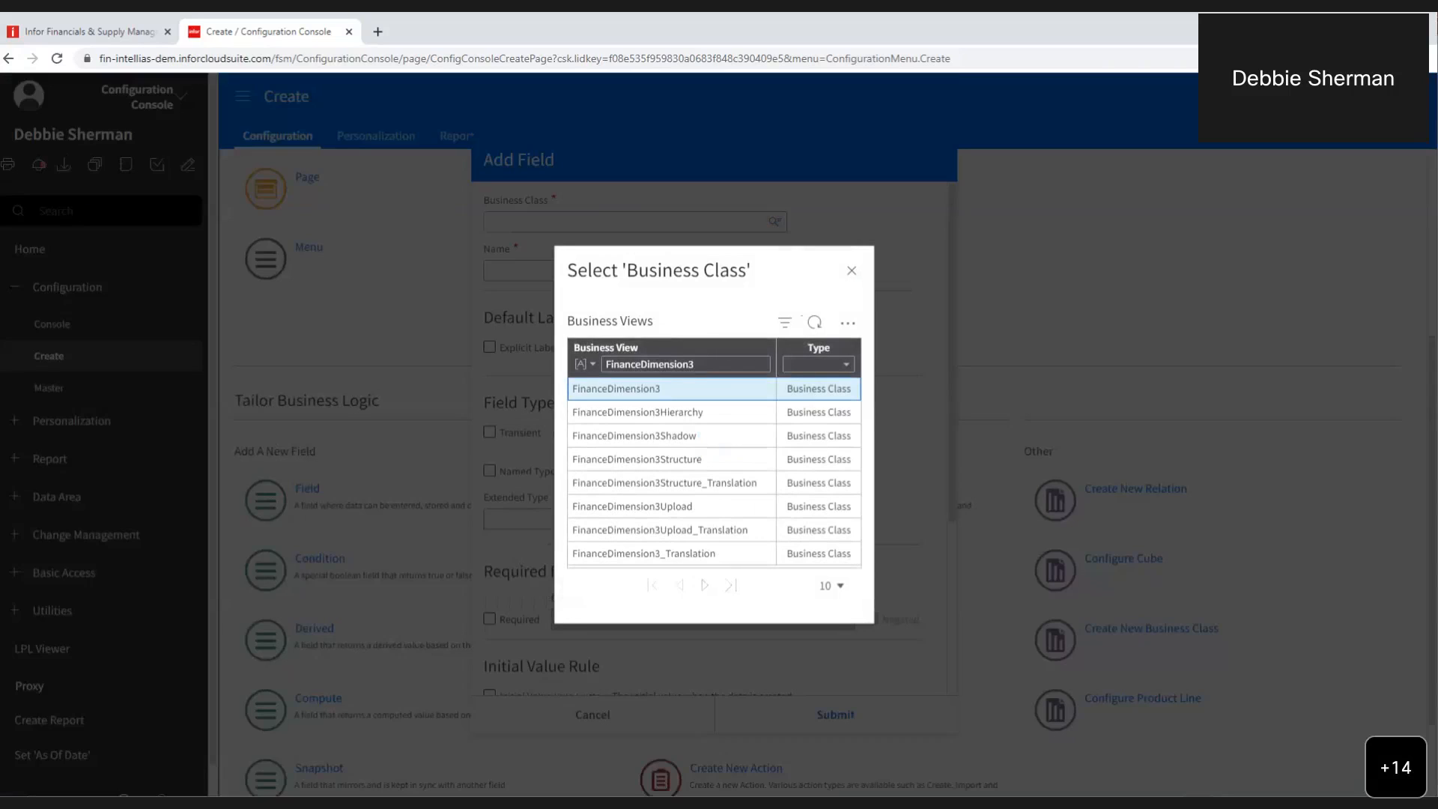
left_click(642, 389)
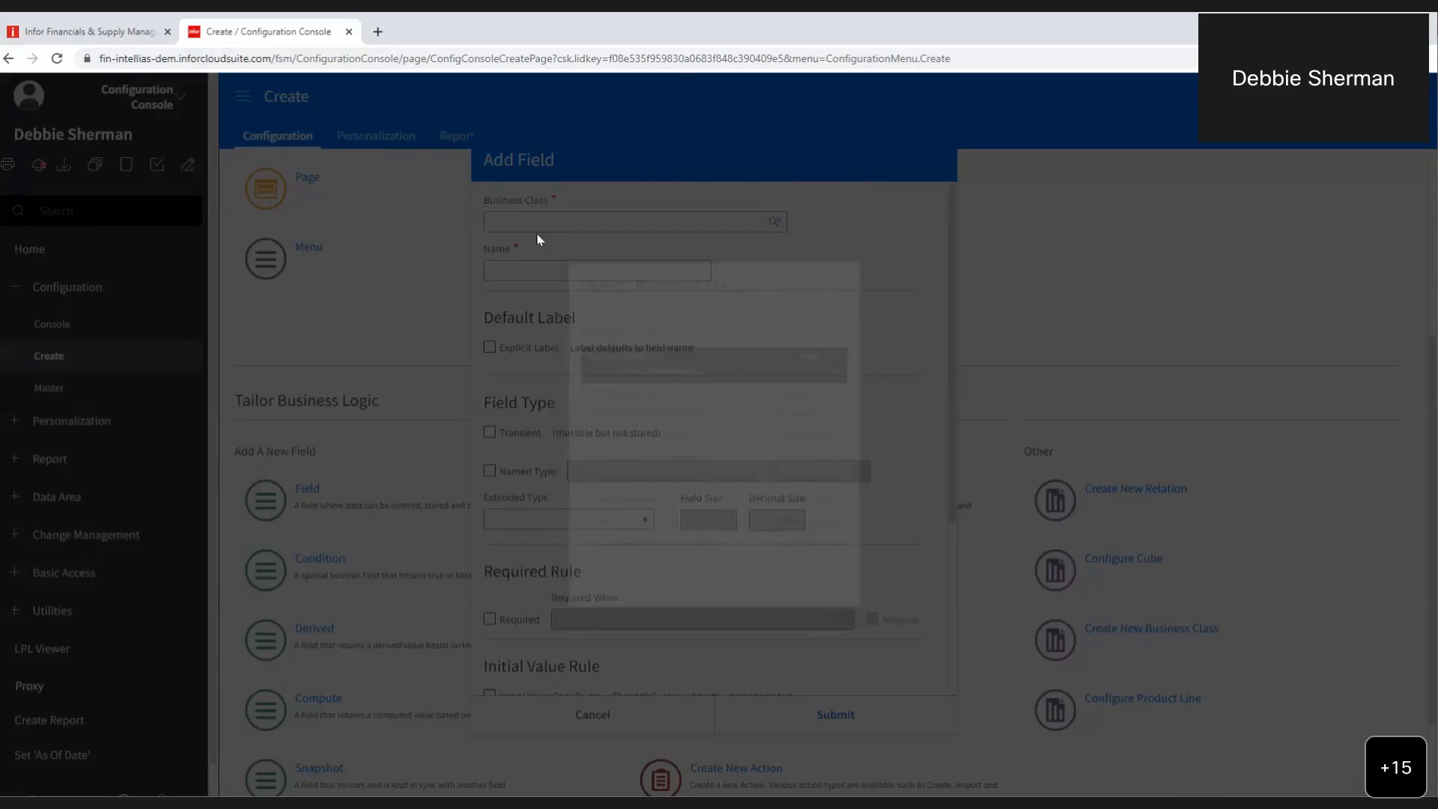
Name the new field INTRegion and give it the explicit label Region
left_click(564, 269)
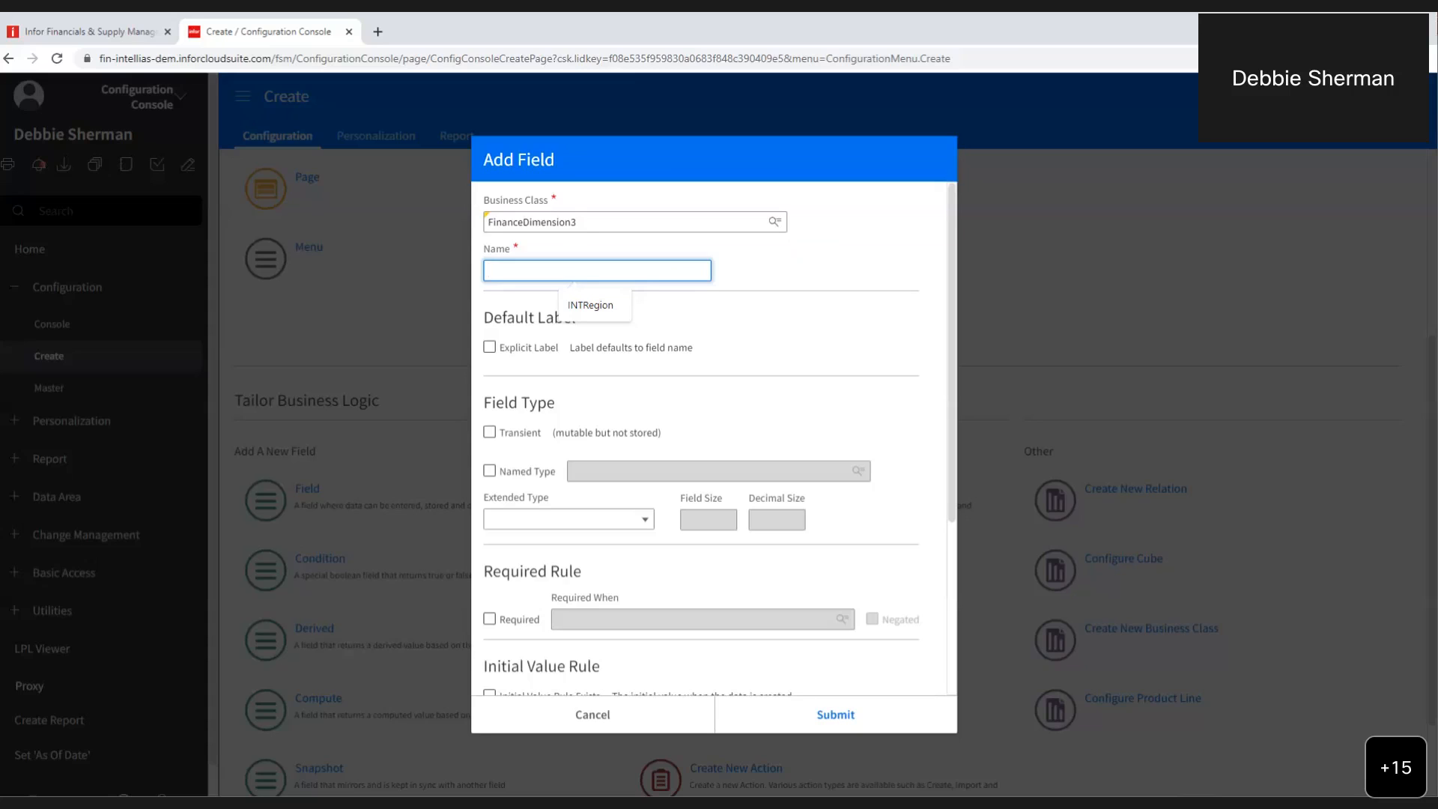
type("INTRegion")
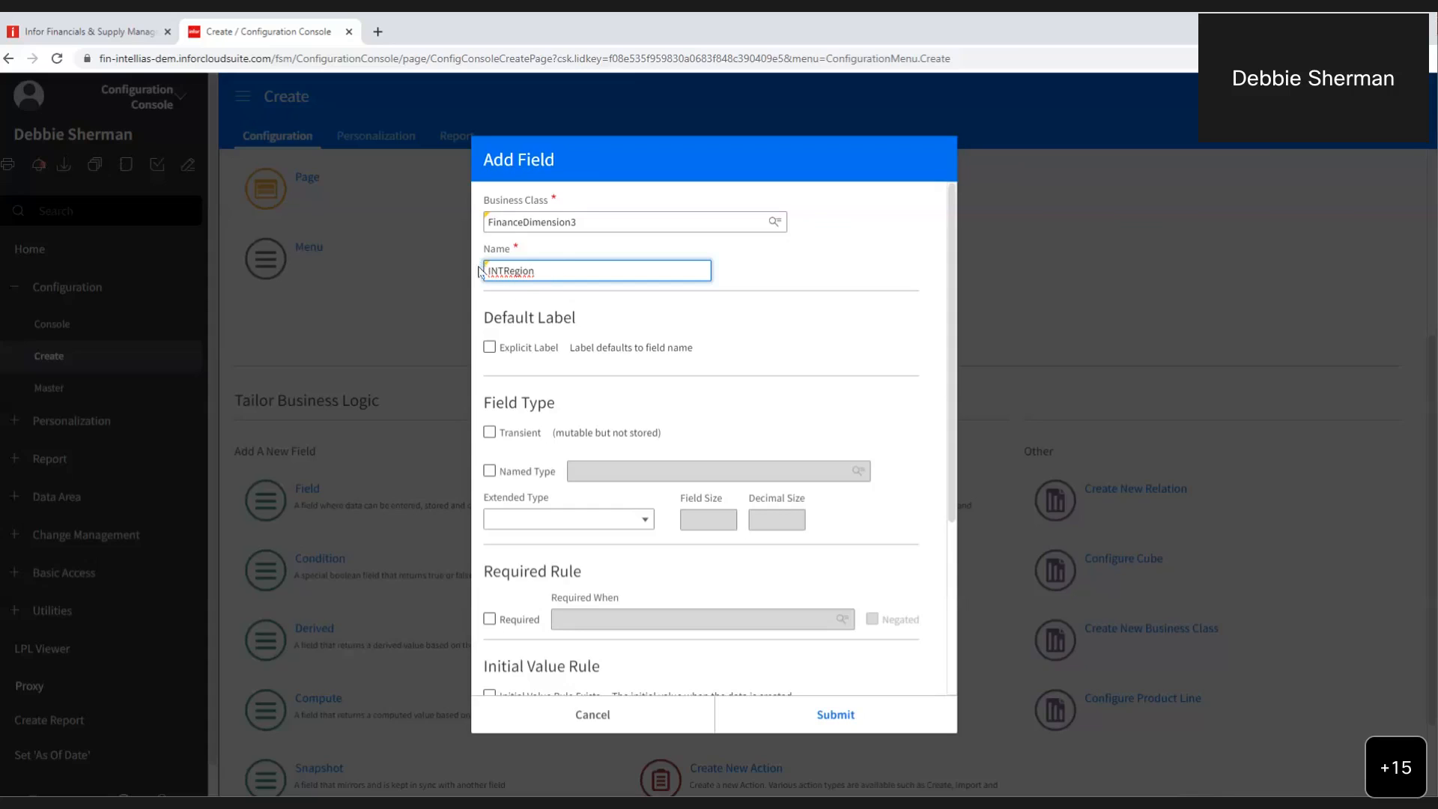
left_click(489, 347)
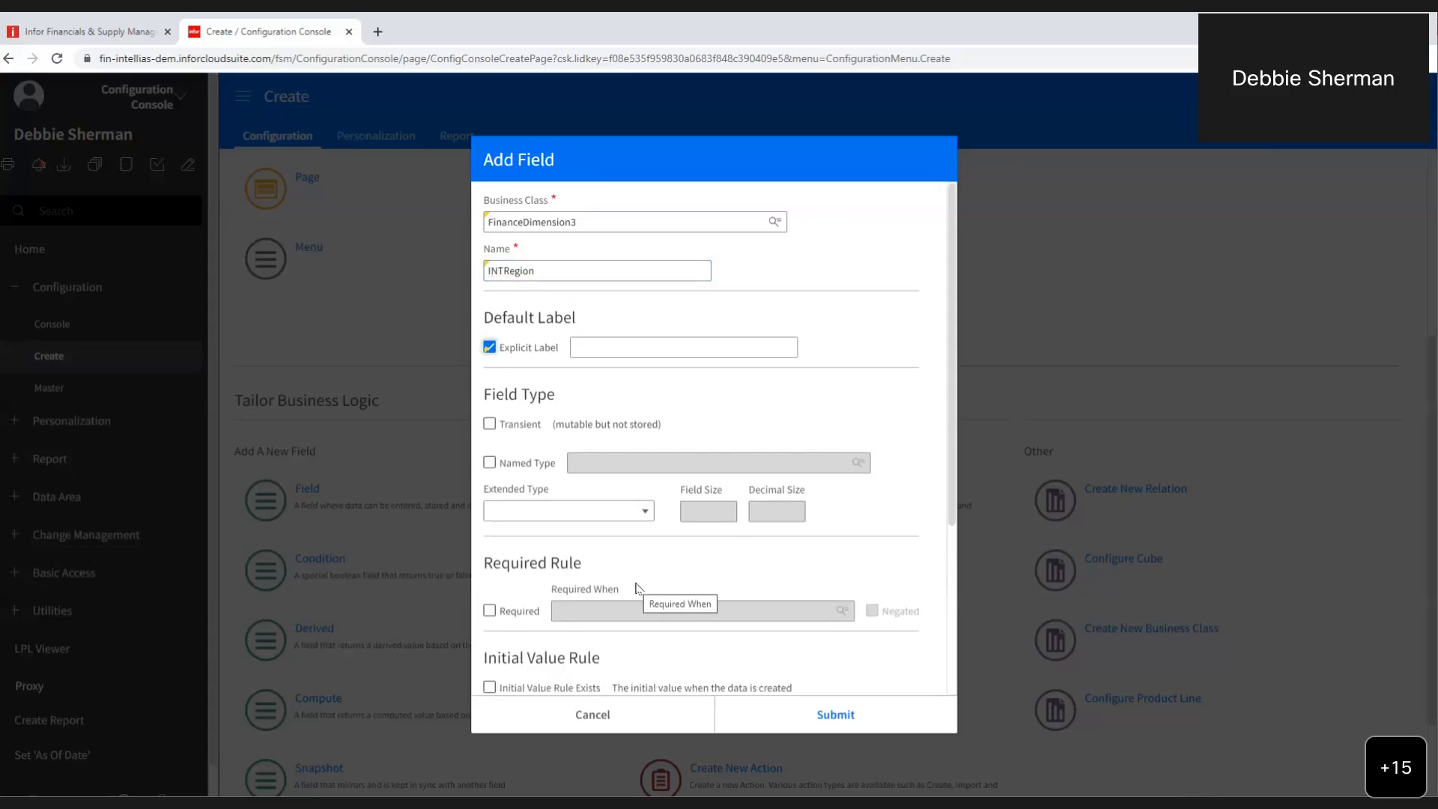
left_click(604, 350)
type("Region")
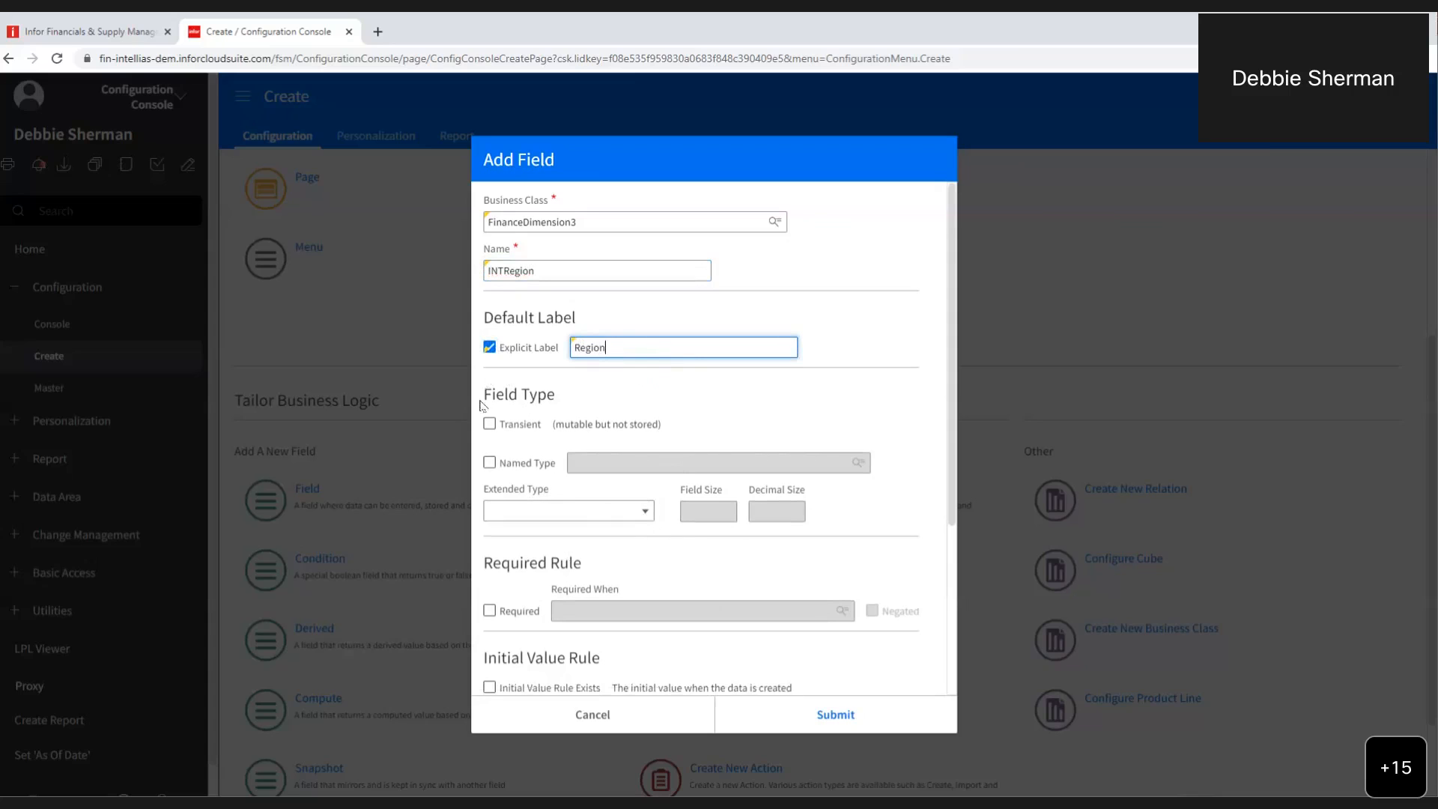
Set the field's extended type to AlphaUpper with a field size of 2, and submit the new field
left_click(642, 510)
left_click(547, 560)
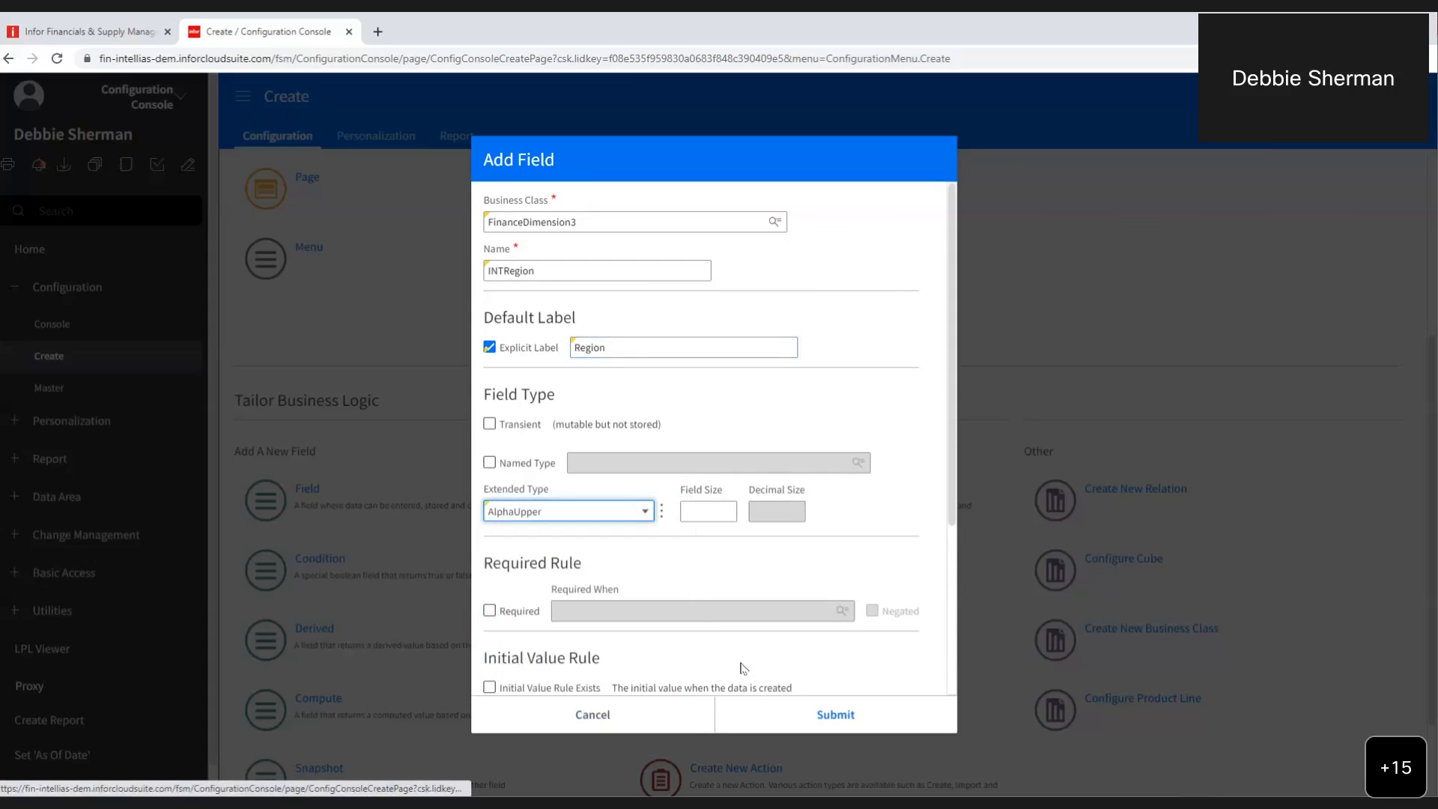
left_click(715, 512)
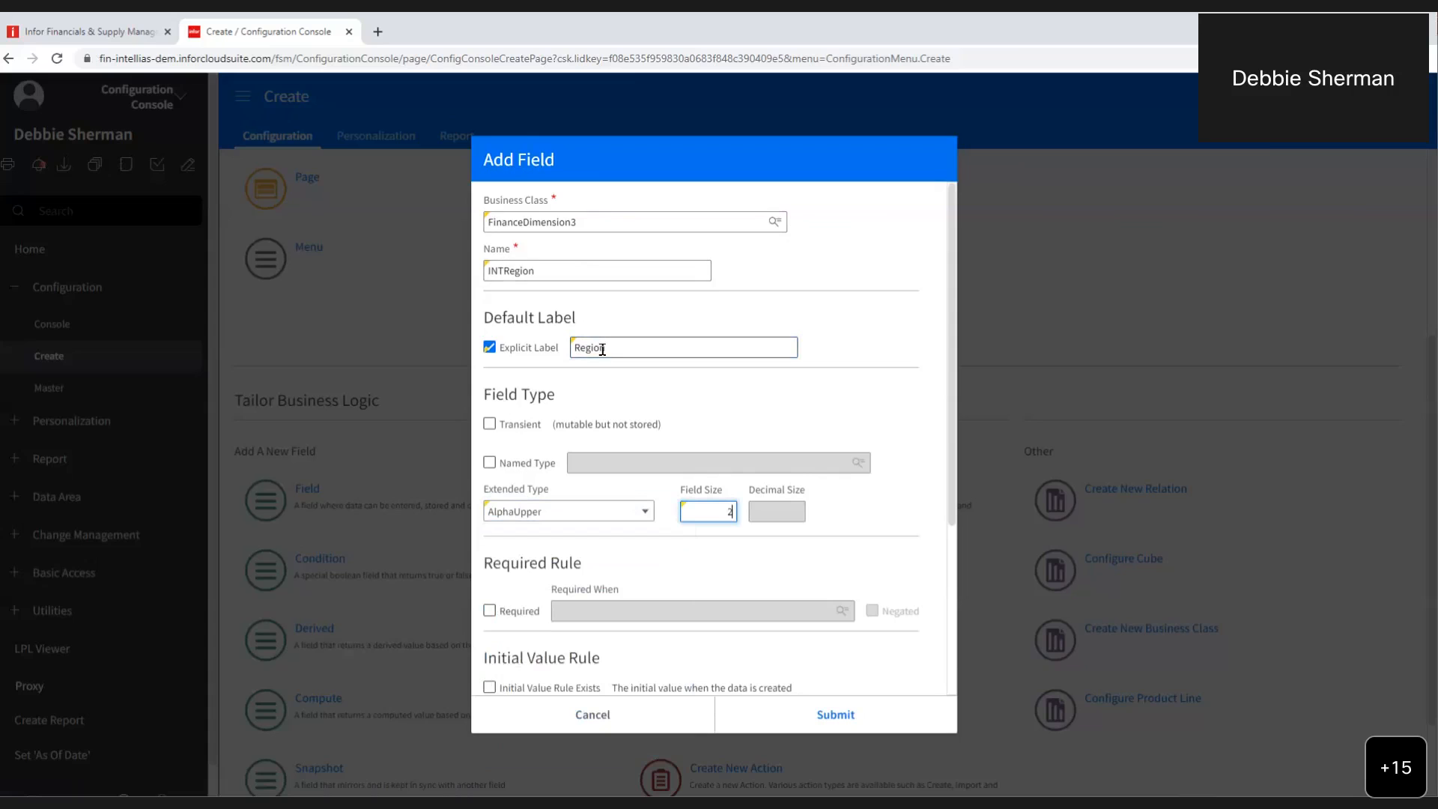
left_click(838, 718)
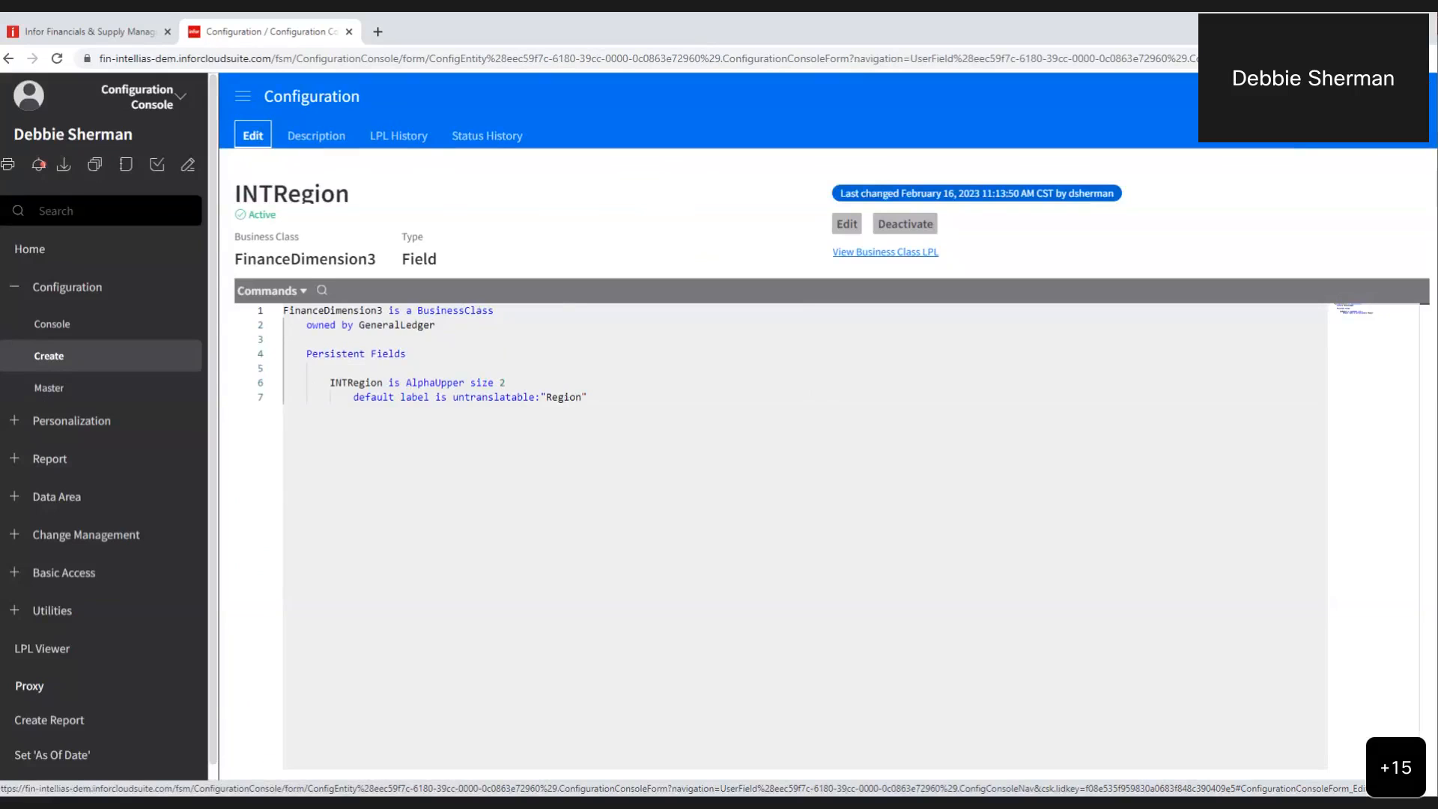
Edit the INTRegion field's LPL code and add a States block with North value is 10 and South value is 20
left_click(845, 225)
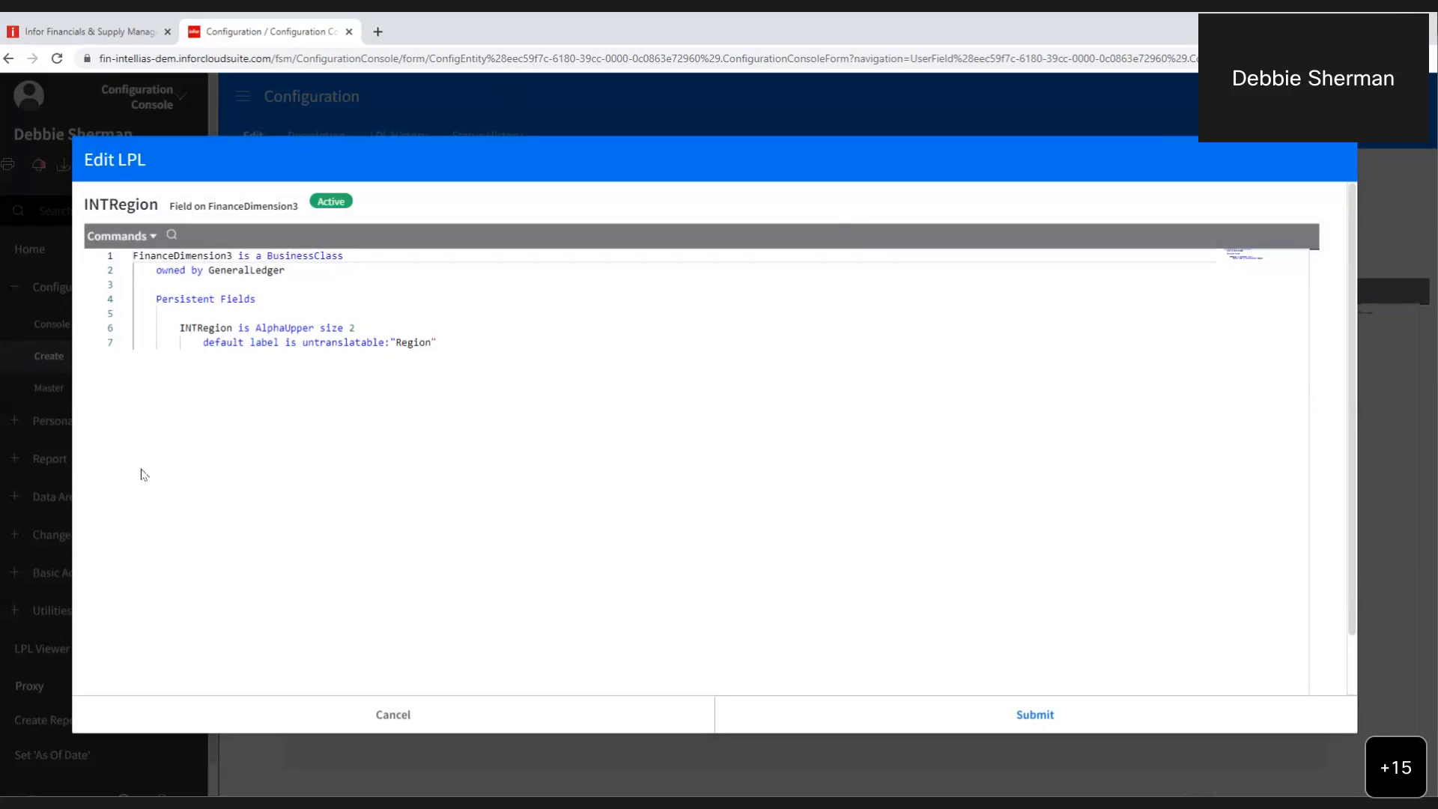
left_click(441, 347)
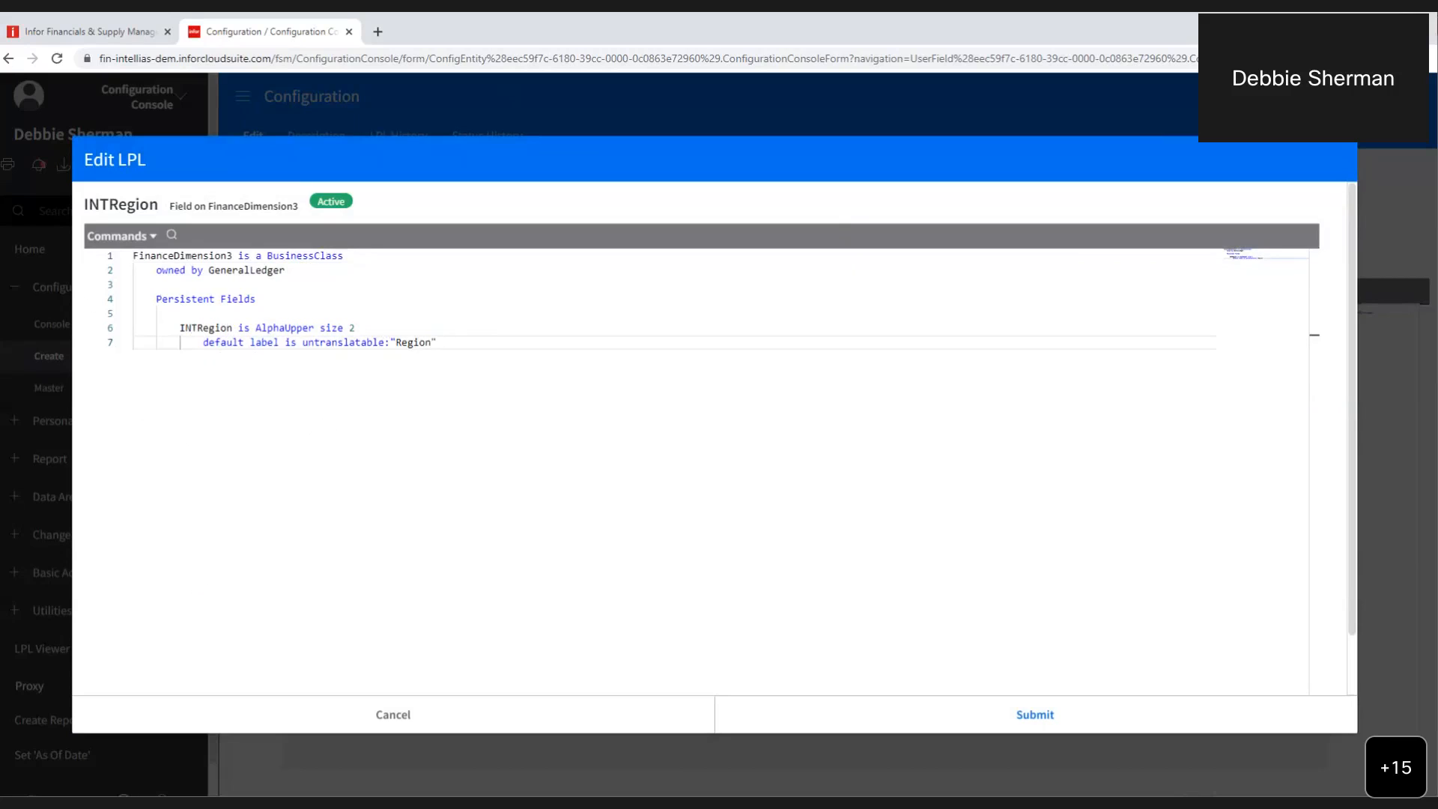
key("Return")
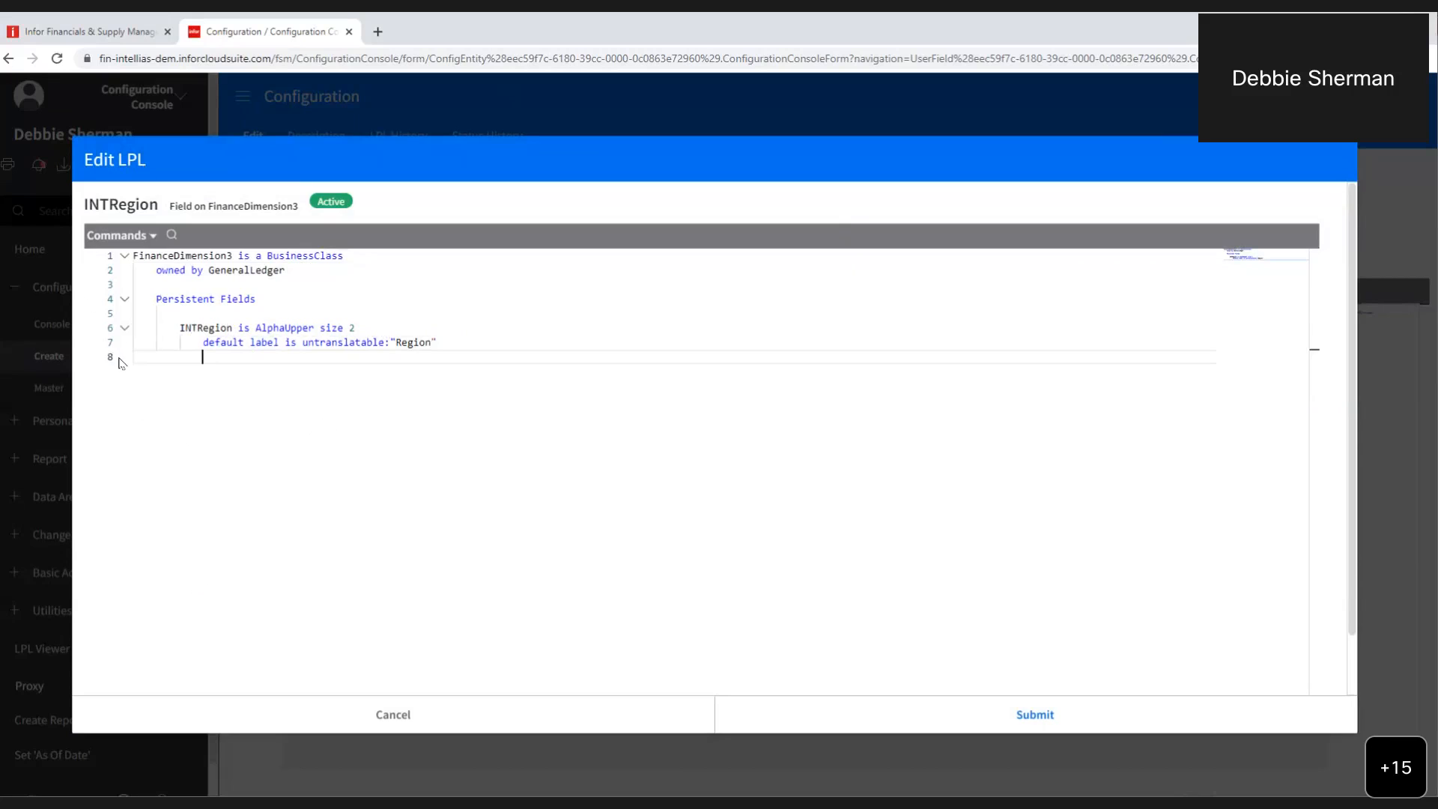
type("States")
key("Return")
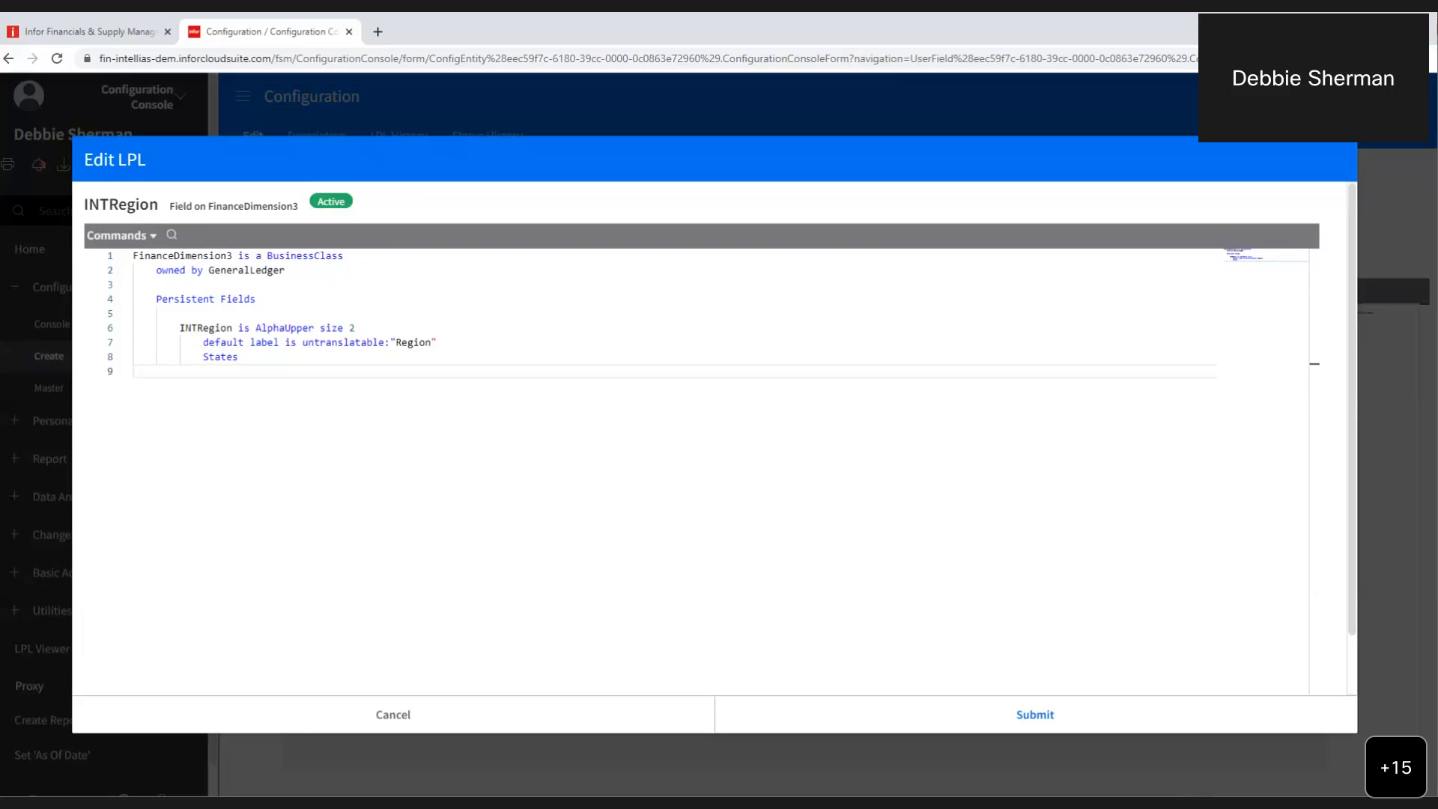
key("Tab")
type("North value is 10")
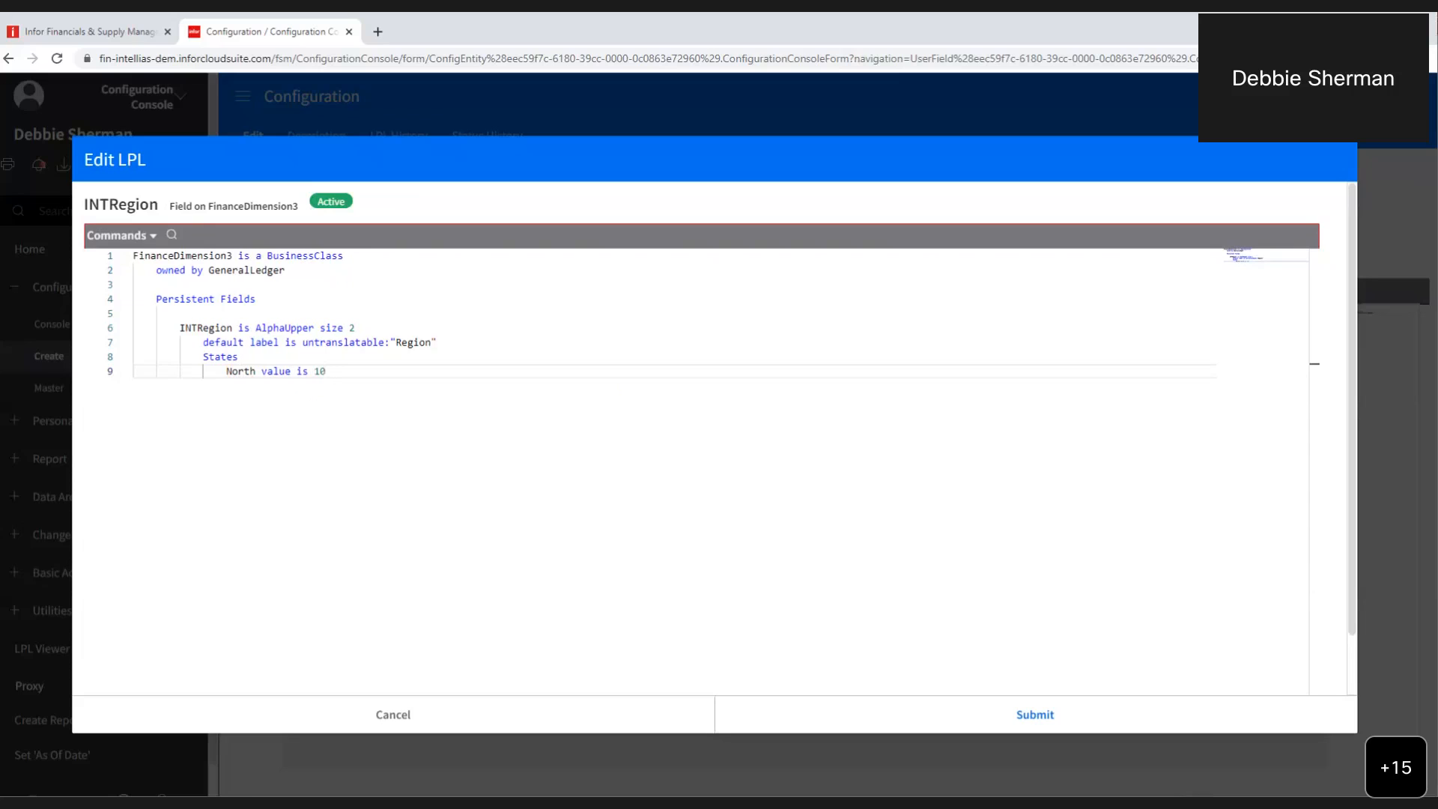
key("Return")
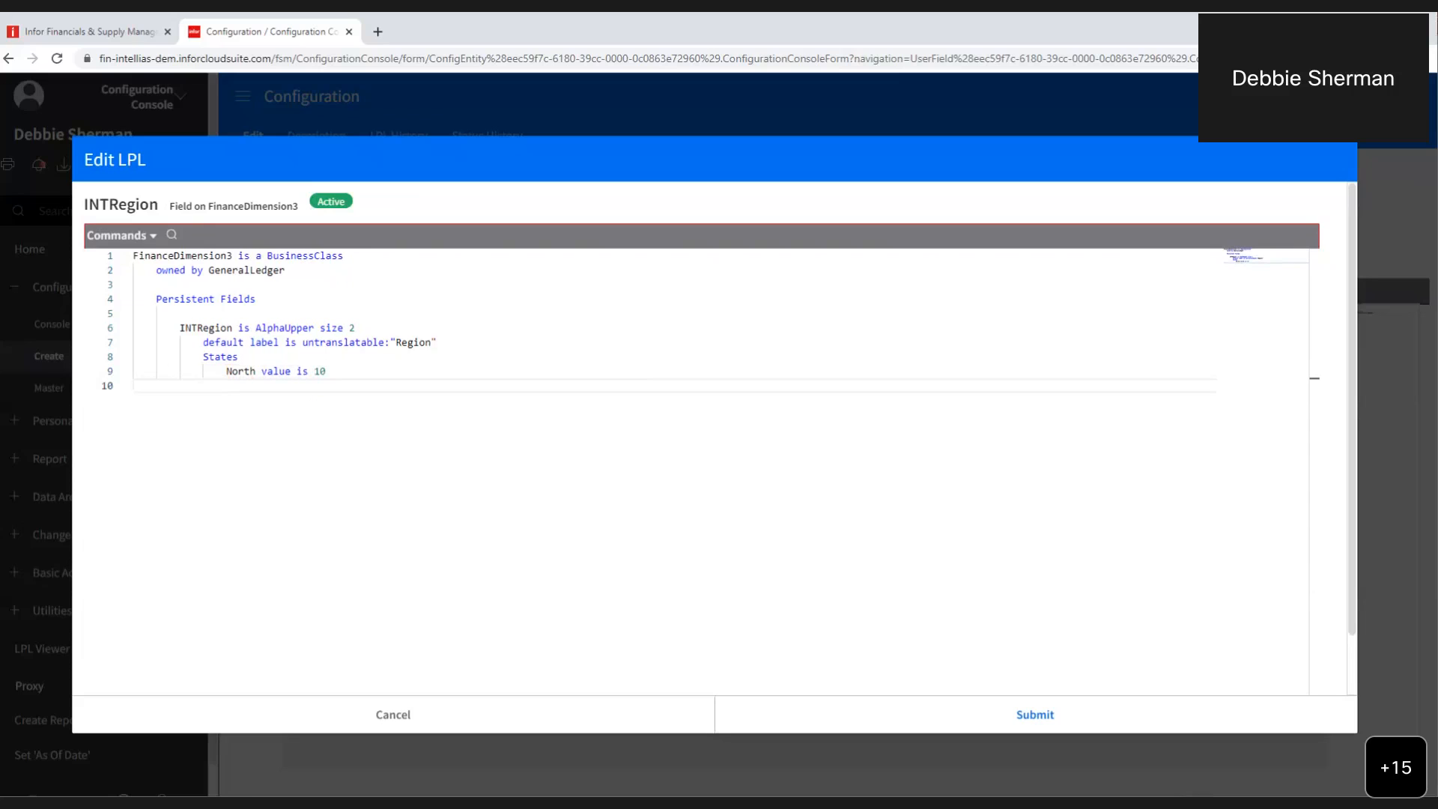
type("South value is 20")
key("Return")
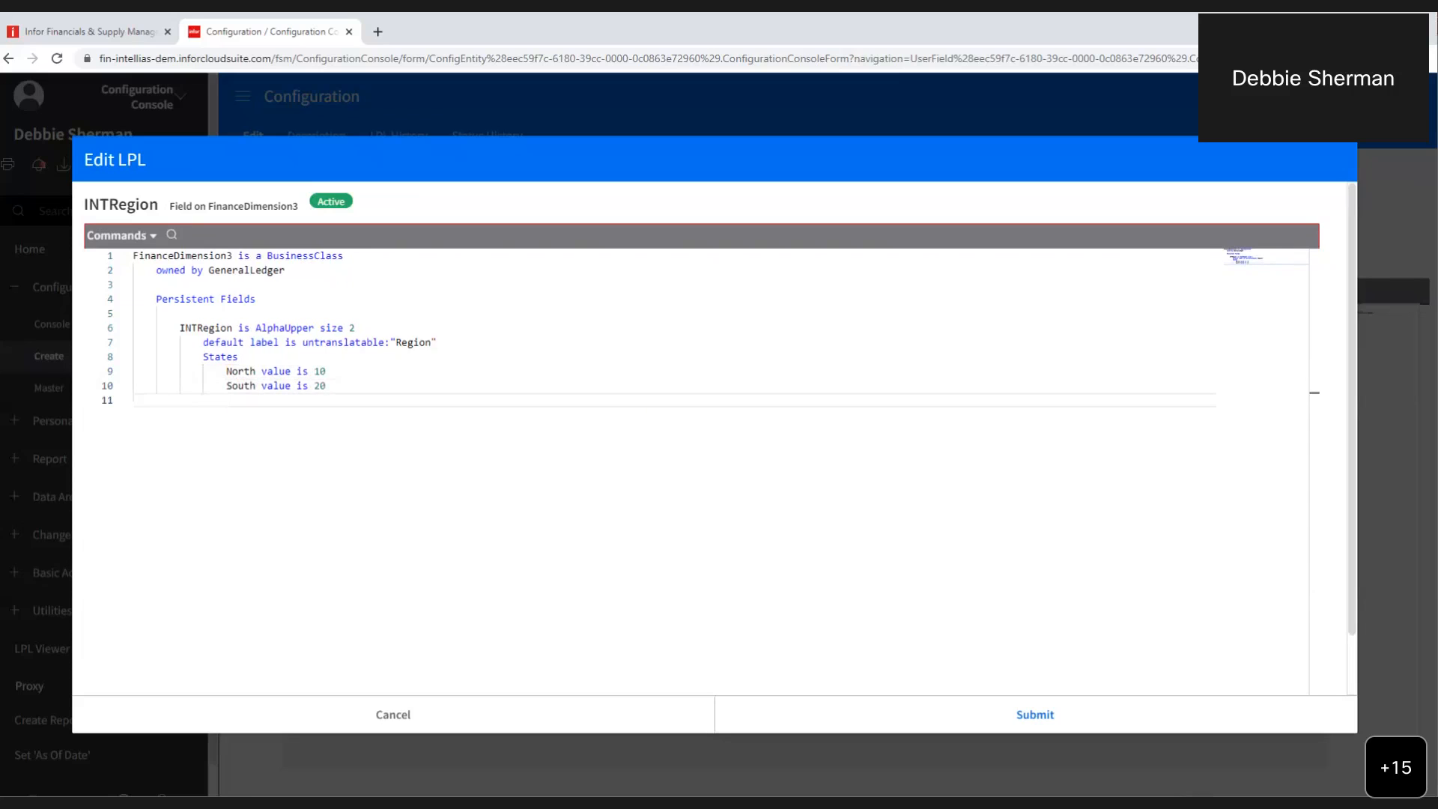
Add the states West value is 30 and East value is 40 to the INTRegion States block
type("Wesw")
key("BackSpace")
type("t value is 30")
key("Return")
type("East value is 40")
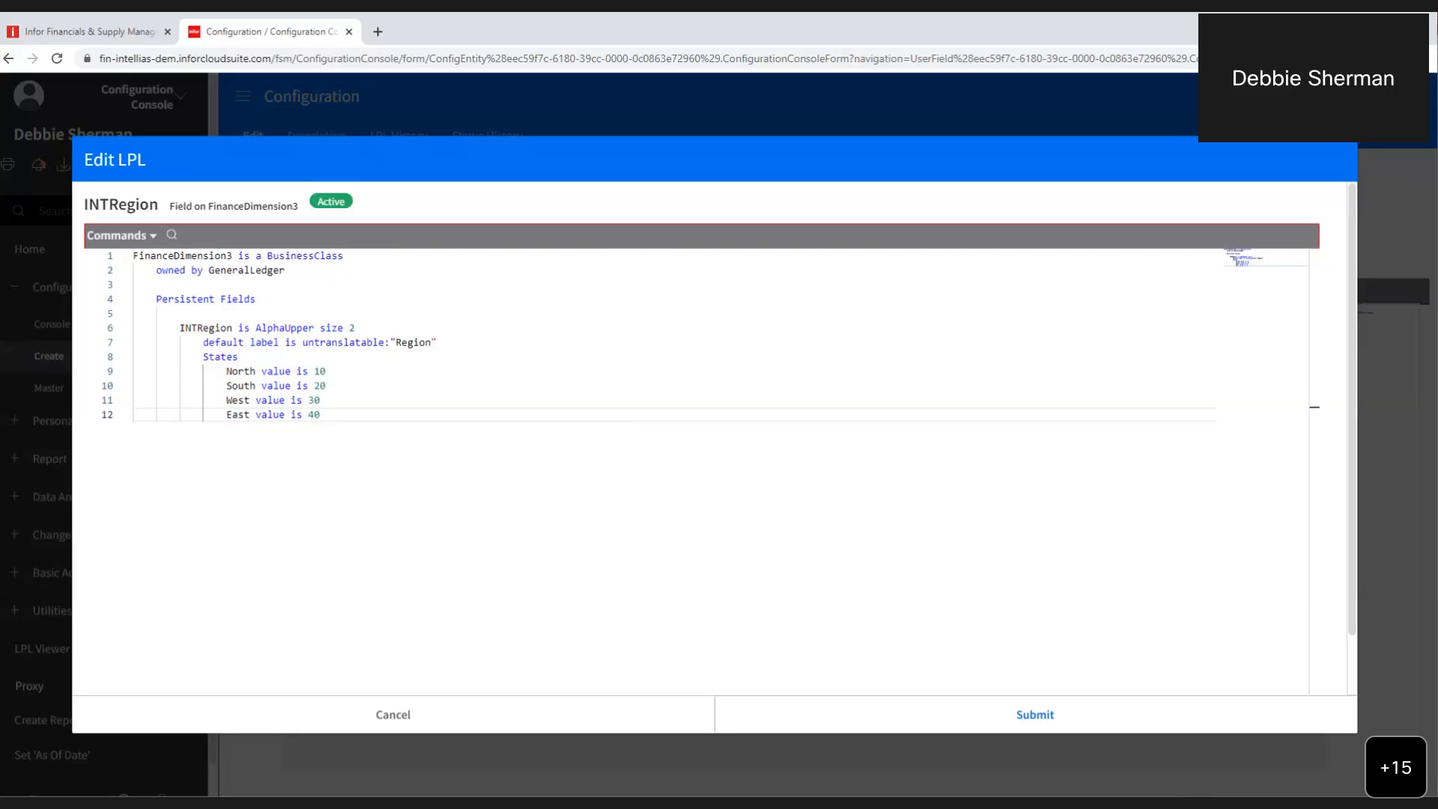
Re-enter the East state with value 40 and submit the INTRegion field code
key("BackSpace")
key("BackSpace")
key("BackSpace")
key("BackSpace")
key("BackSpace")
key("BackSpace")
key("BackSpace")
key("BackSpace")
key("BackSpace")
key("BackSpace")
key("BackSpace")
key("BackSpace")
key("BackSpace")
key("BackSpace")
key("BackSpace")
type("ast value")
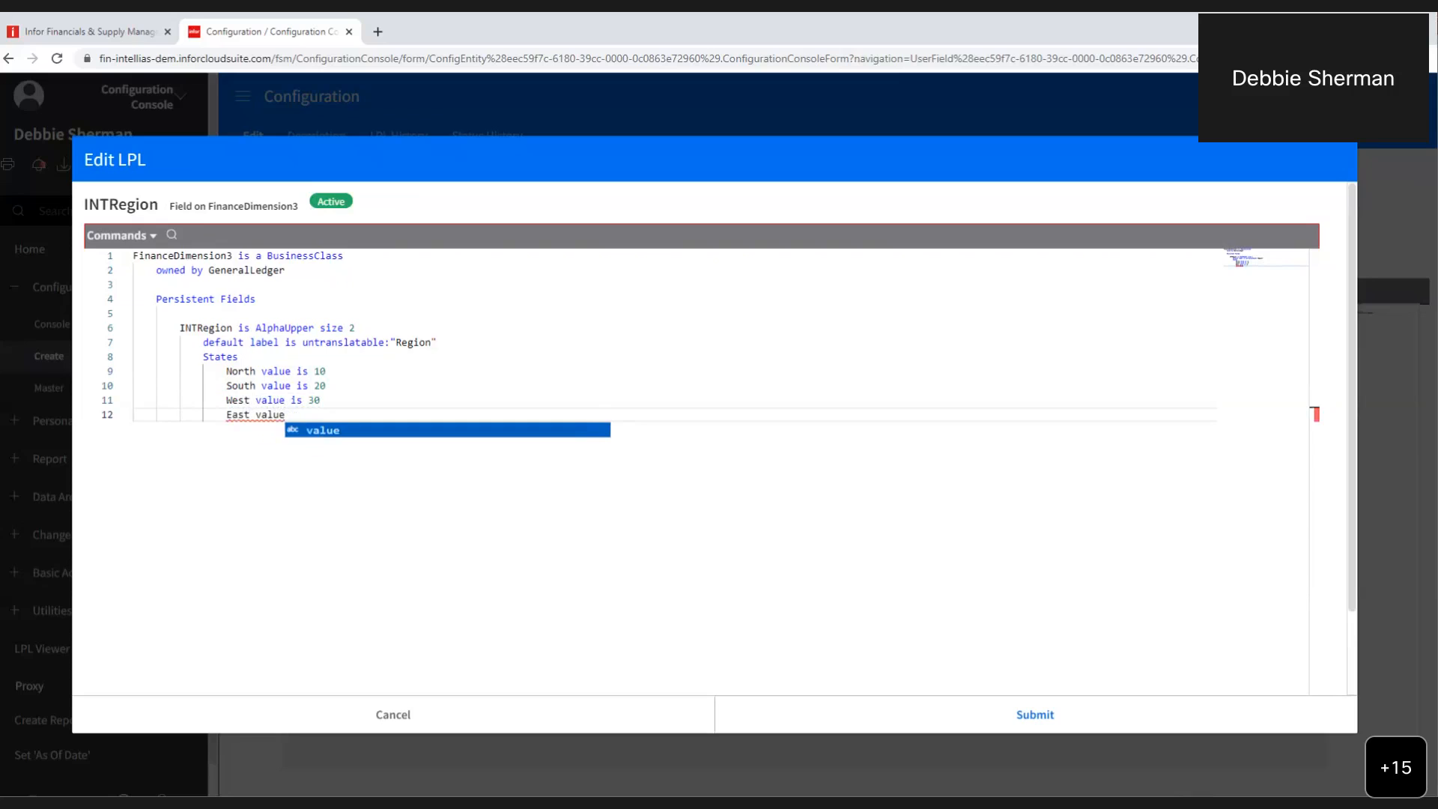
type("is 40")
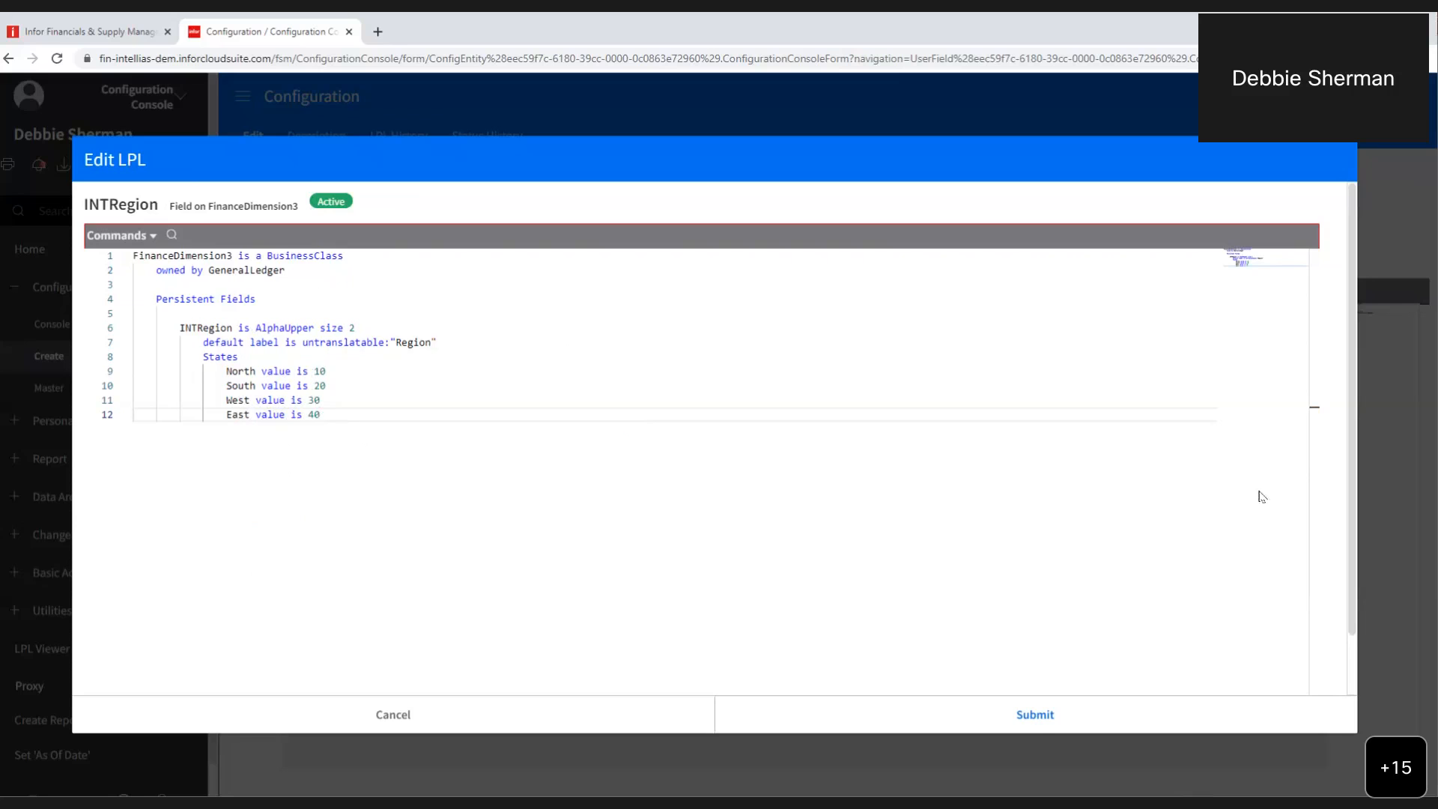
left_click(1036, 717)
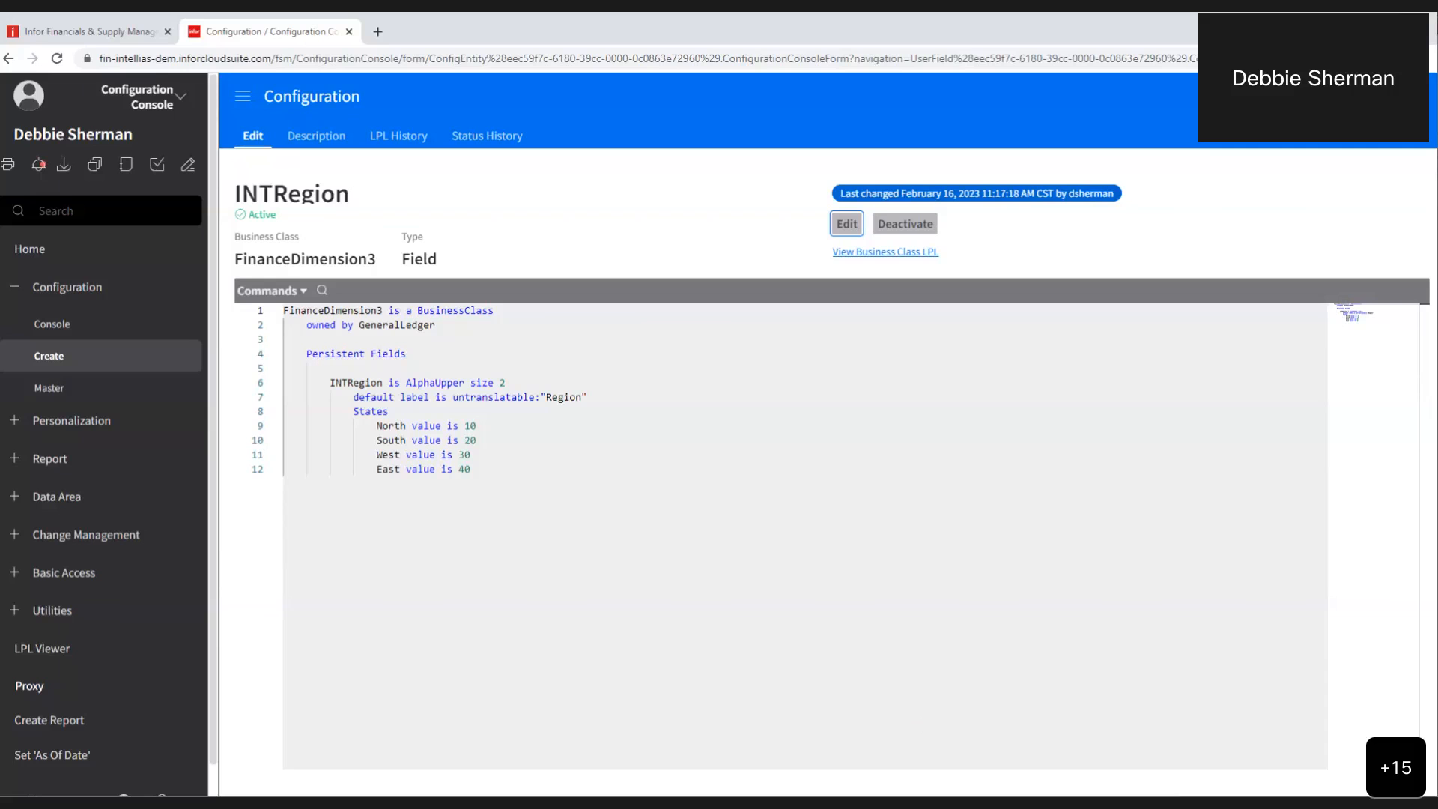
Start a new configuration of an existing form and choose FinanceDimension3 as its business view
left_click(71, 288)
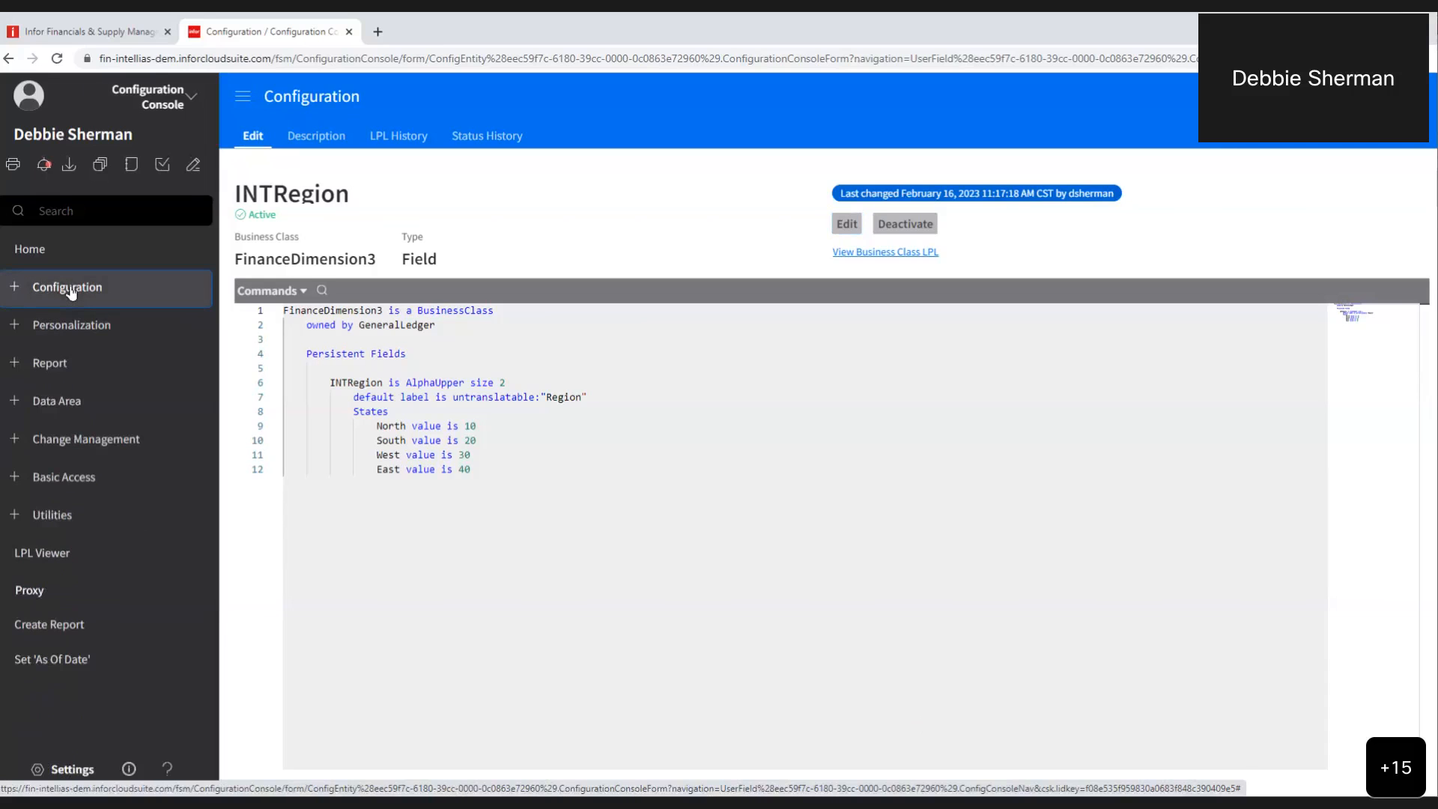
left_click(11, 292)
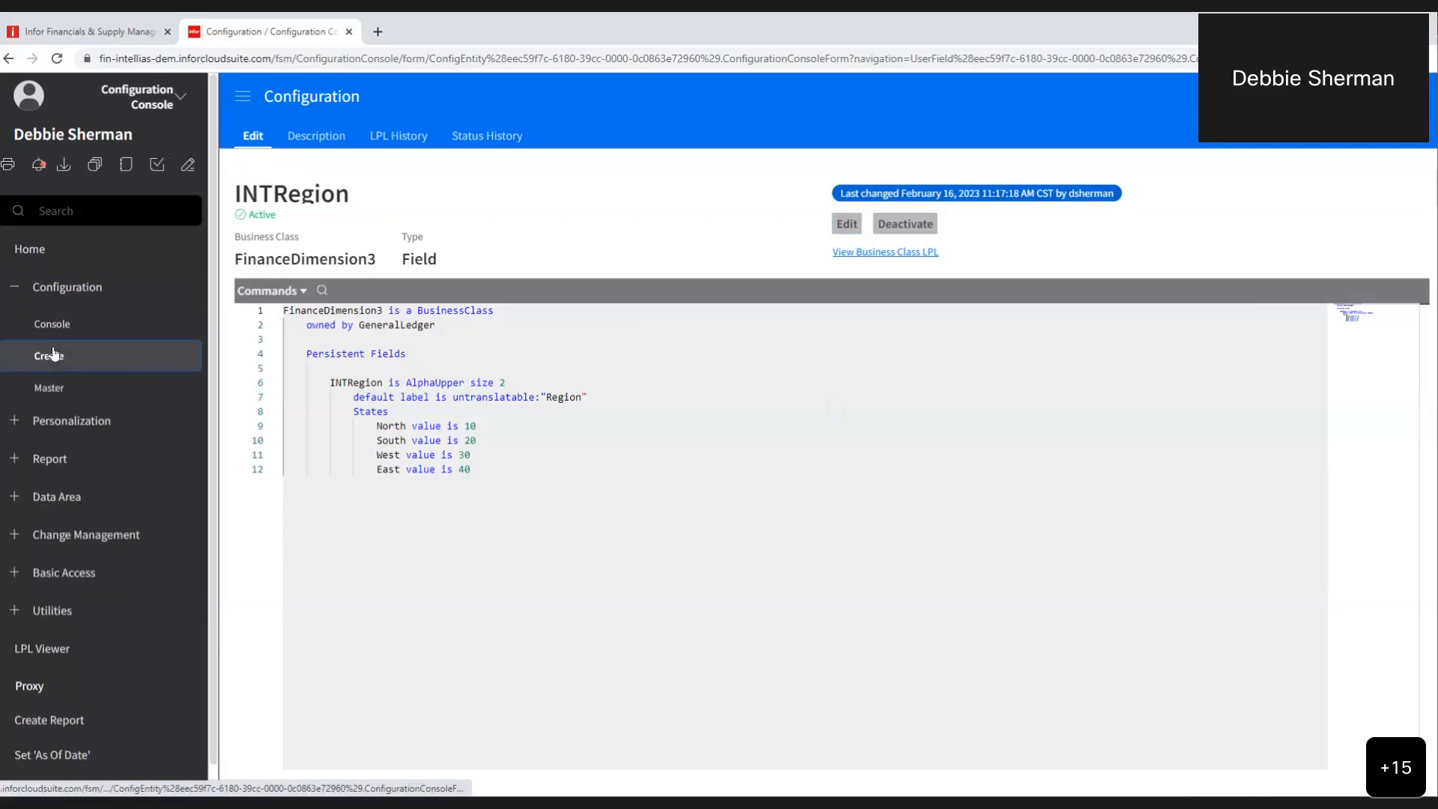
left_click(52, 354)
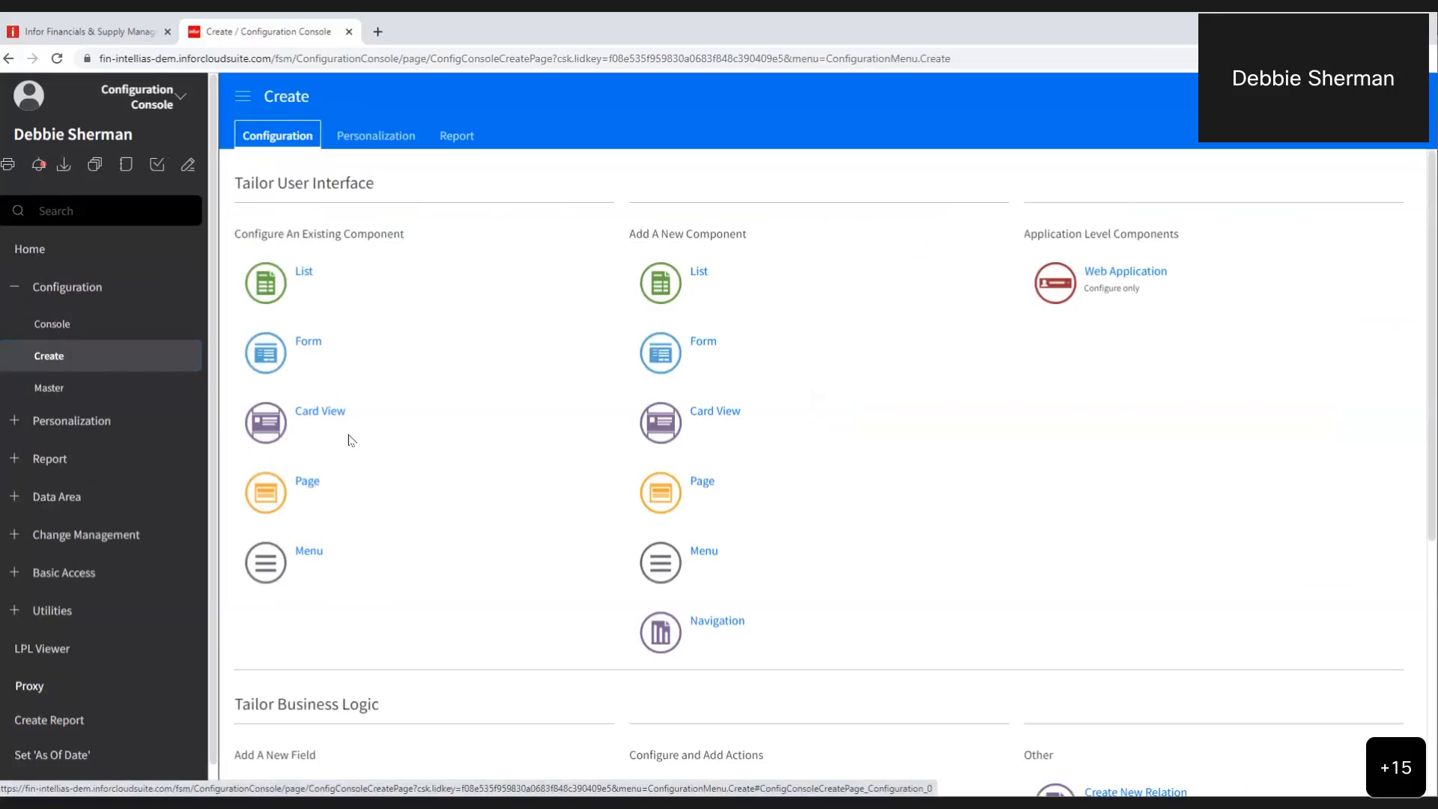
scroll(348, 440, "down", 5)
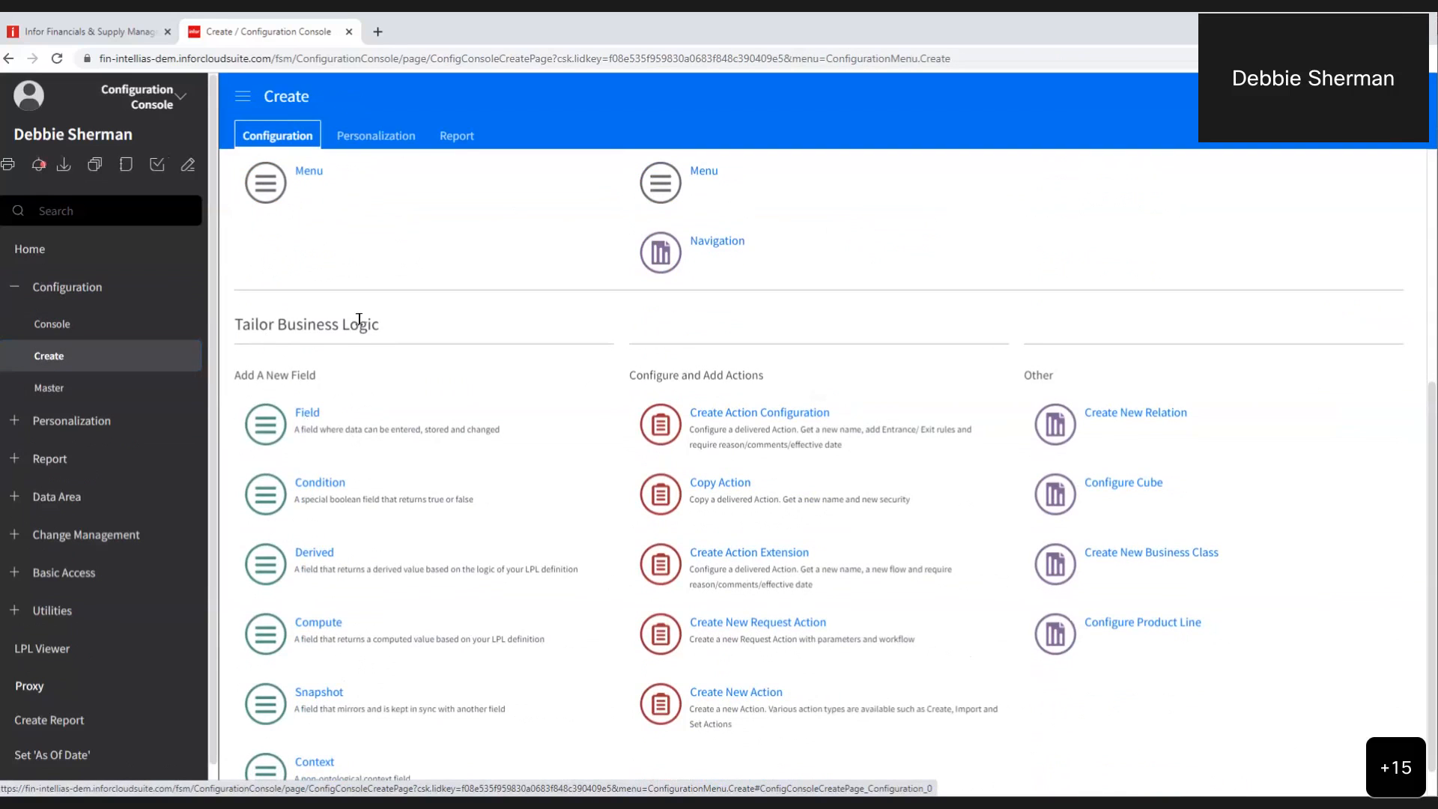
scroll(362, 324, "up", 5)
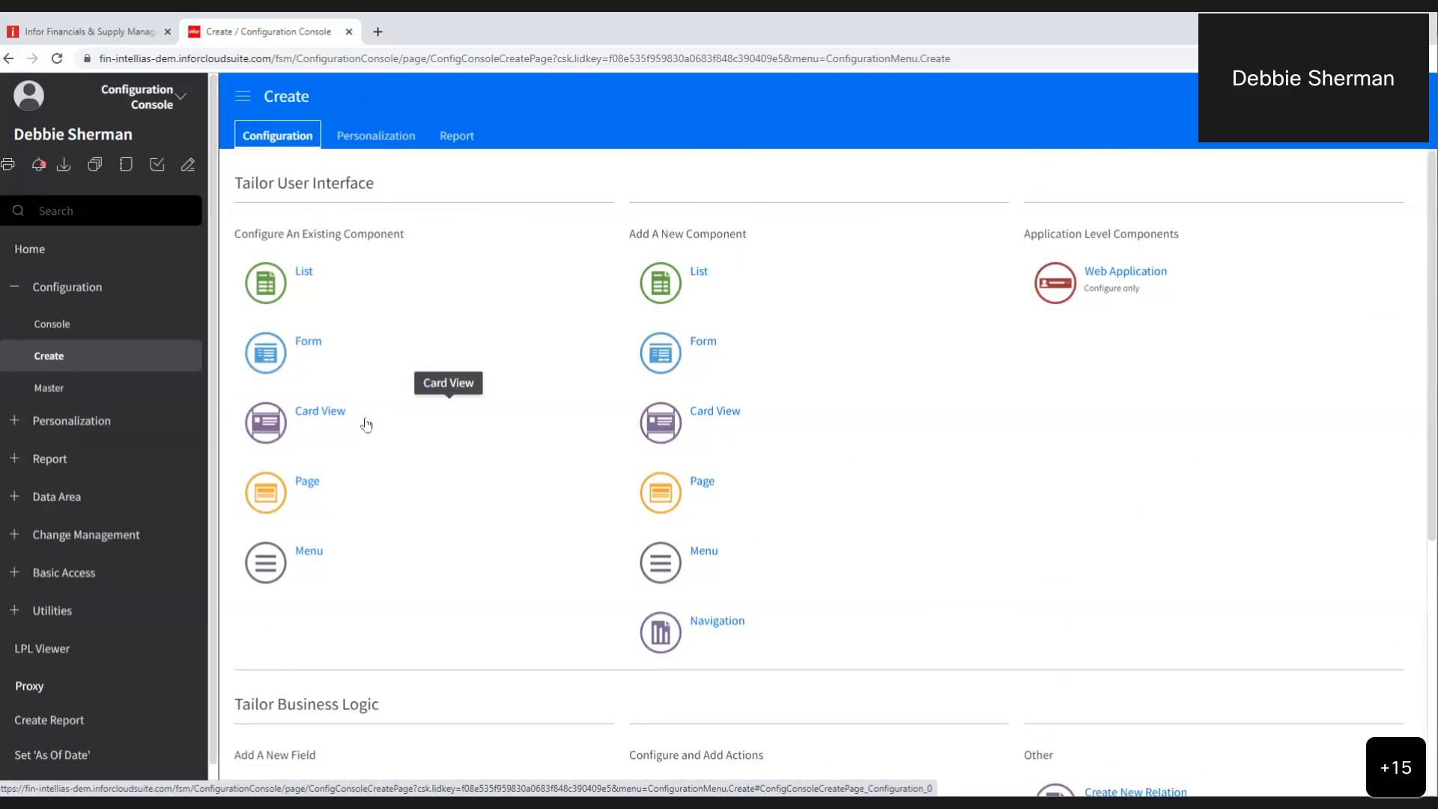
left_click(271, 355)
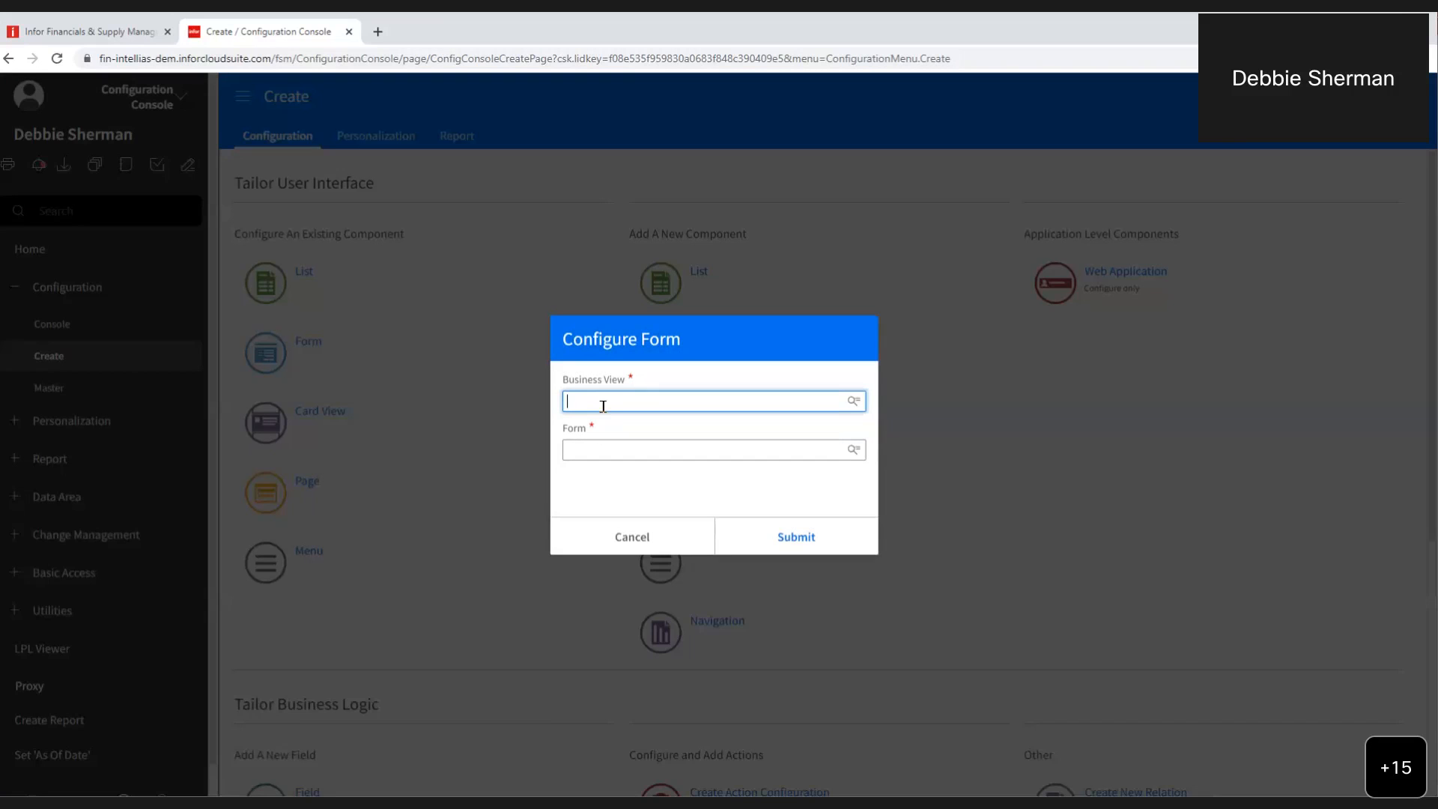
left_click(854, 401)
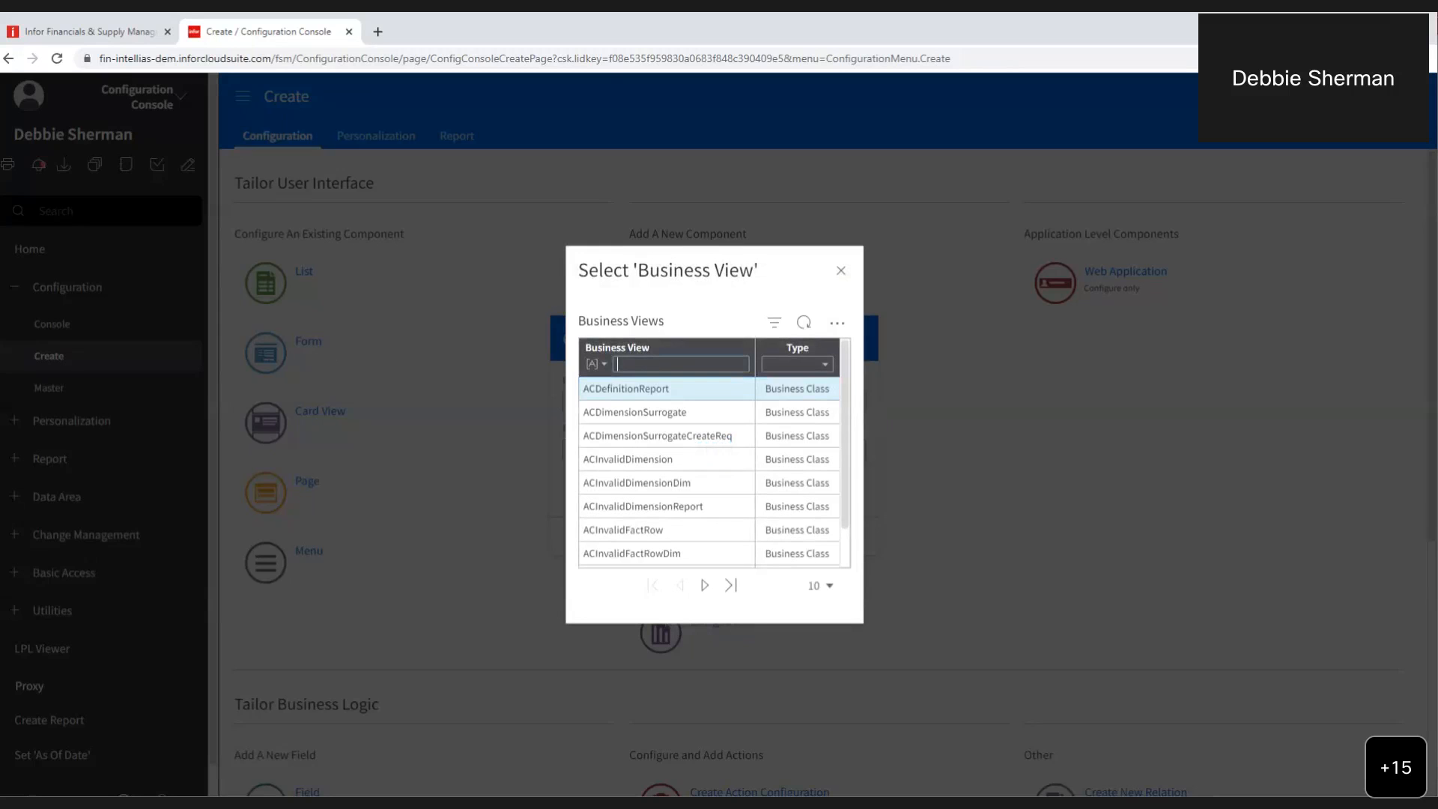
type("F")
type("eDimension3")
key("Return")
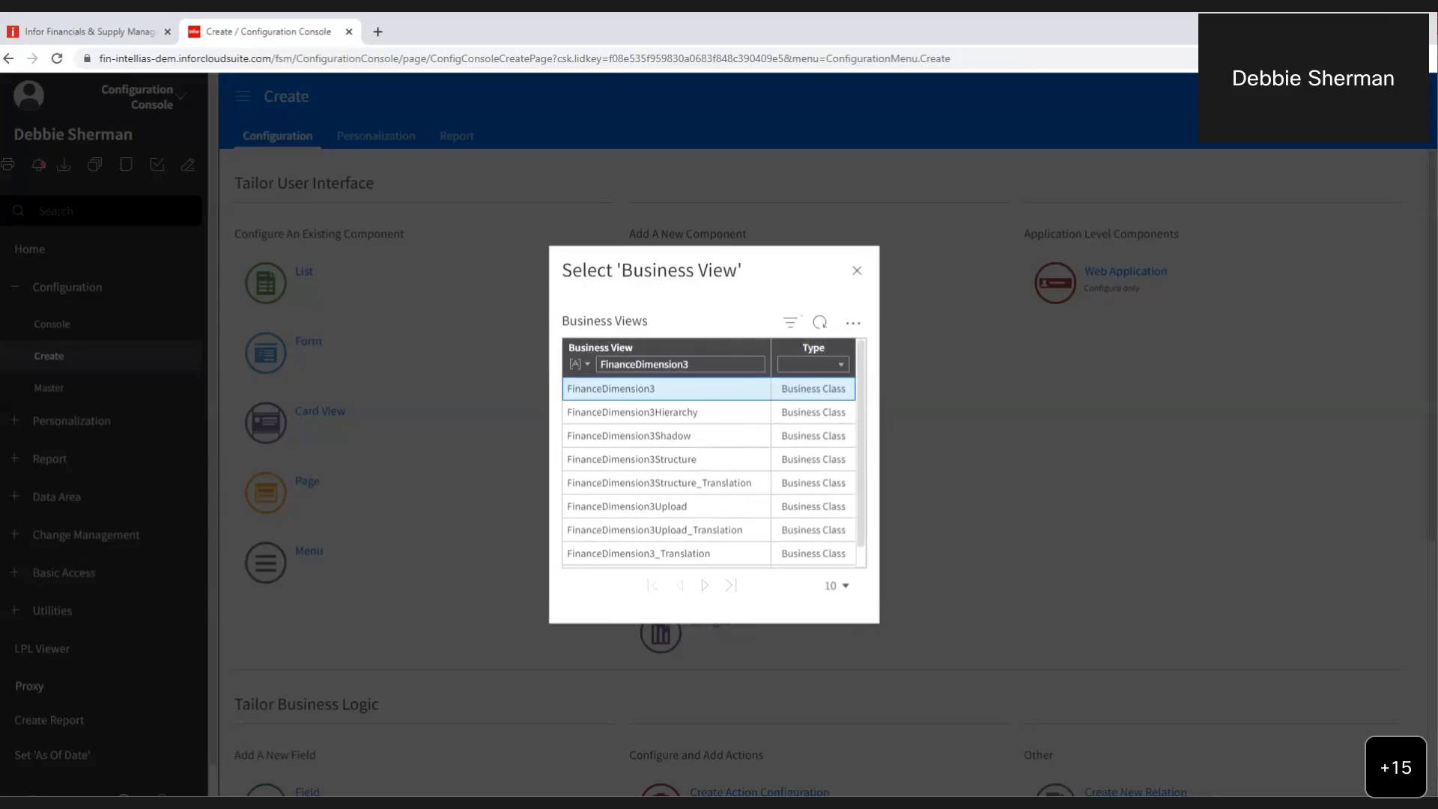
left_click(631, 389)
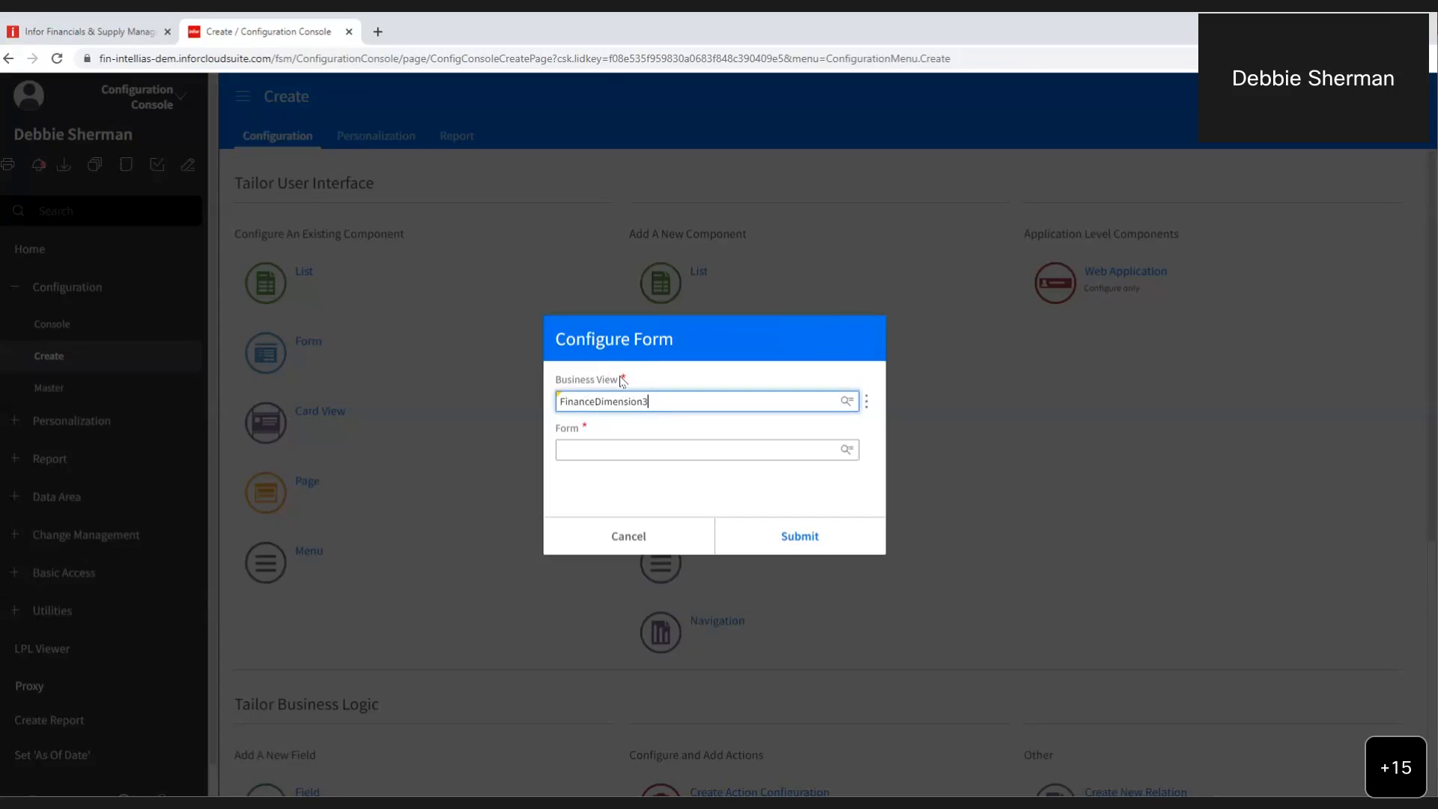
Choose UserFieldsForm as the form to configure and submit the configuration
left_click(846, 450)
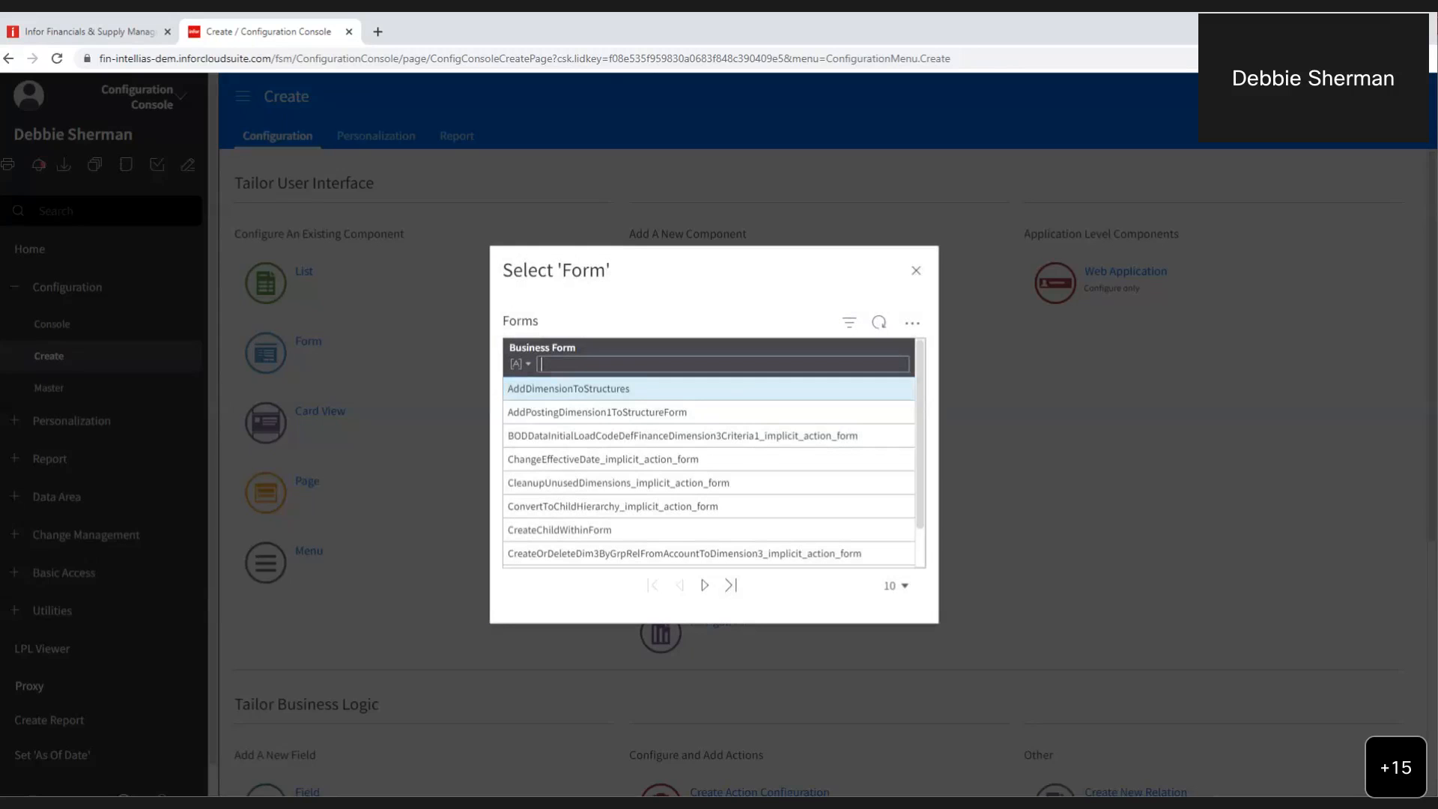
type("UserFieldsForm")
key("Return")
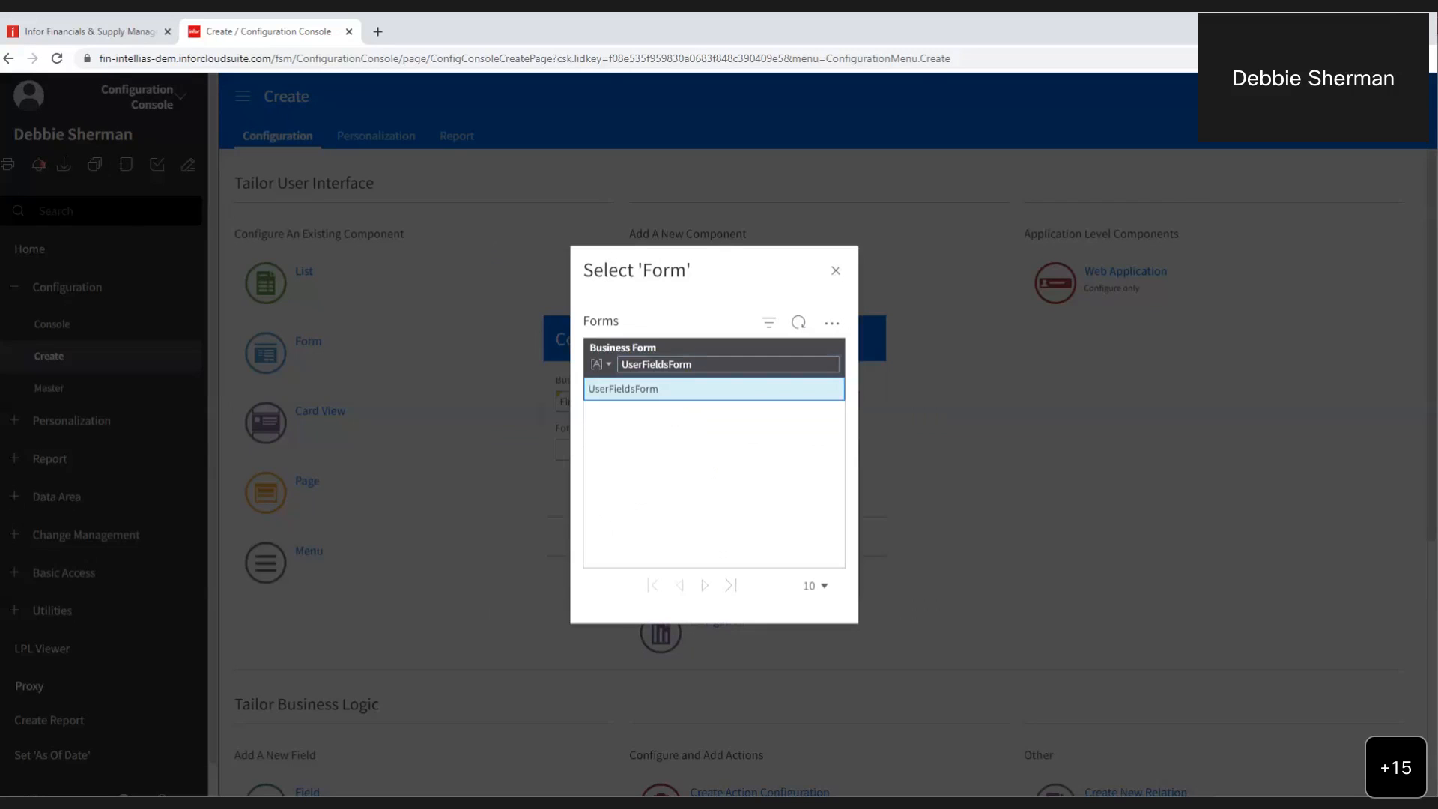
left_click(621, 395)
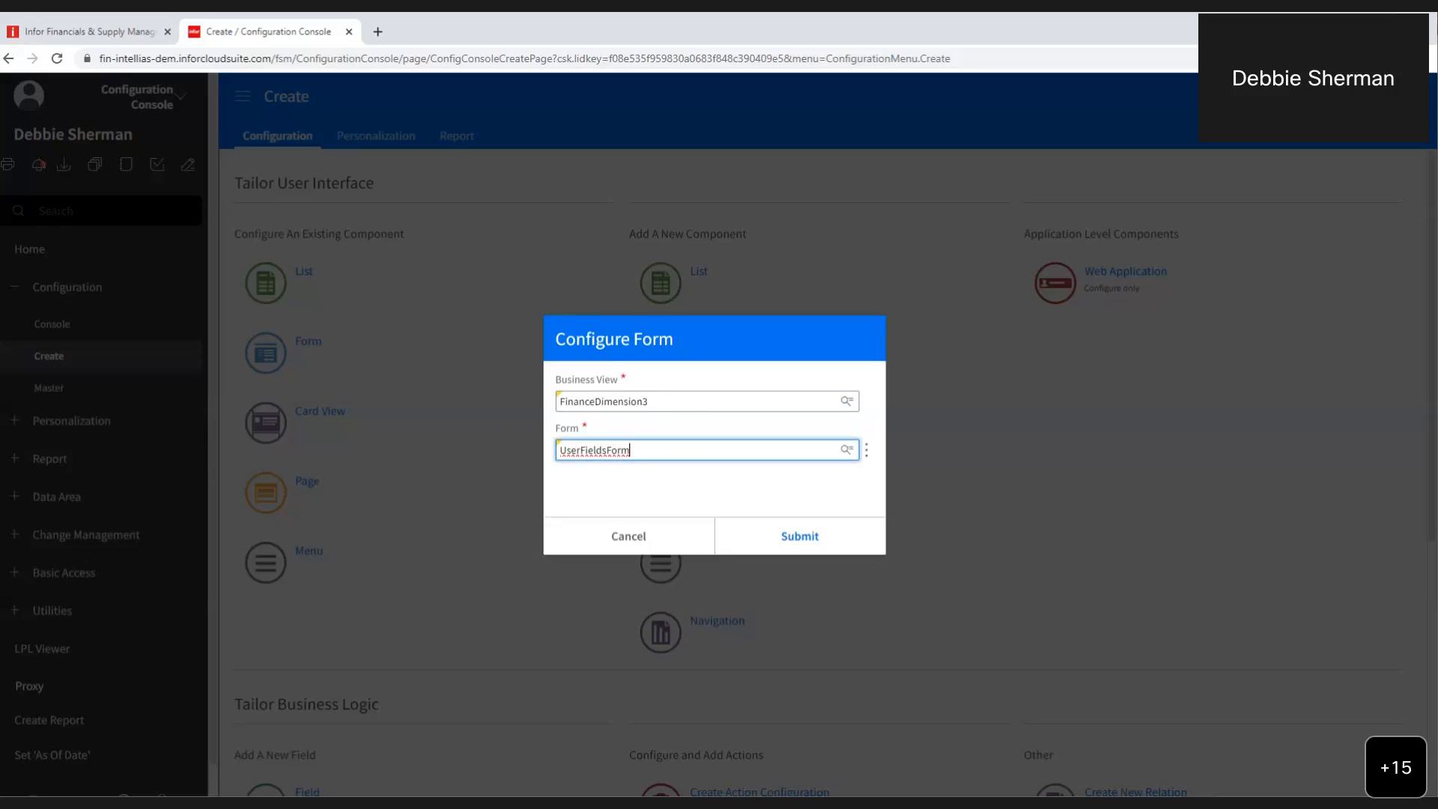
left_click(796, 537)
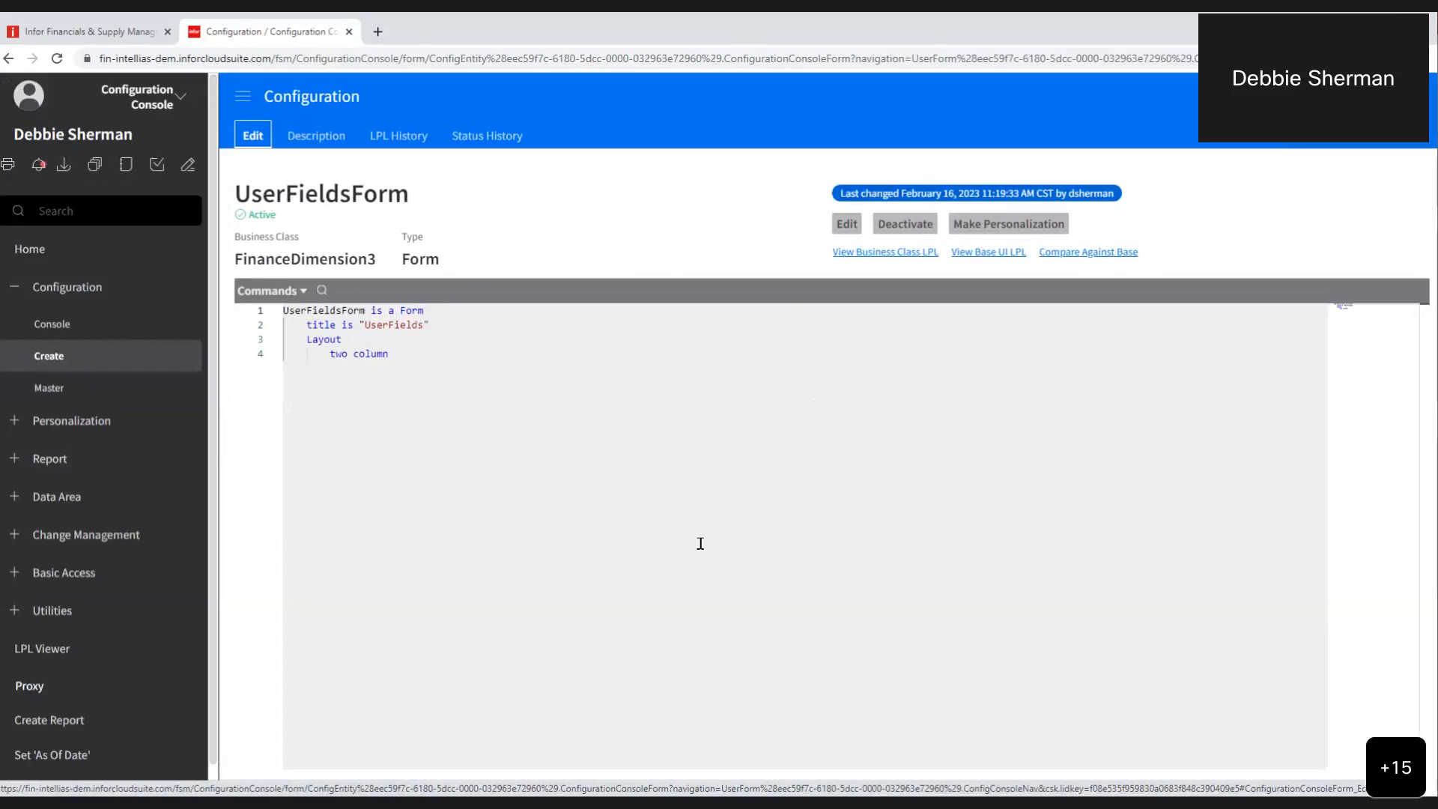
Look at the User Fields of Location 10 Nashville in Infor Financials and return to the UserFieldsForm configuration
left_click(120, 32)
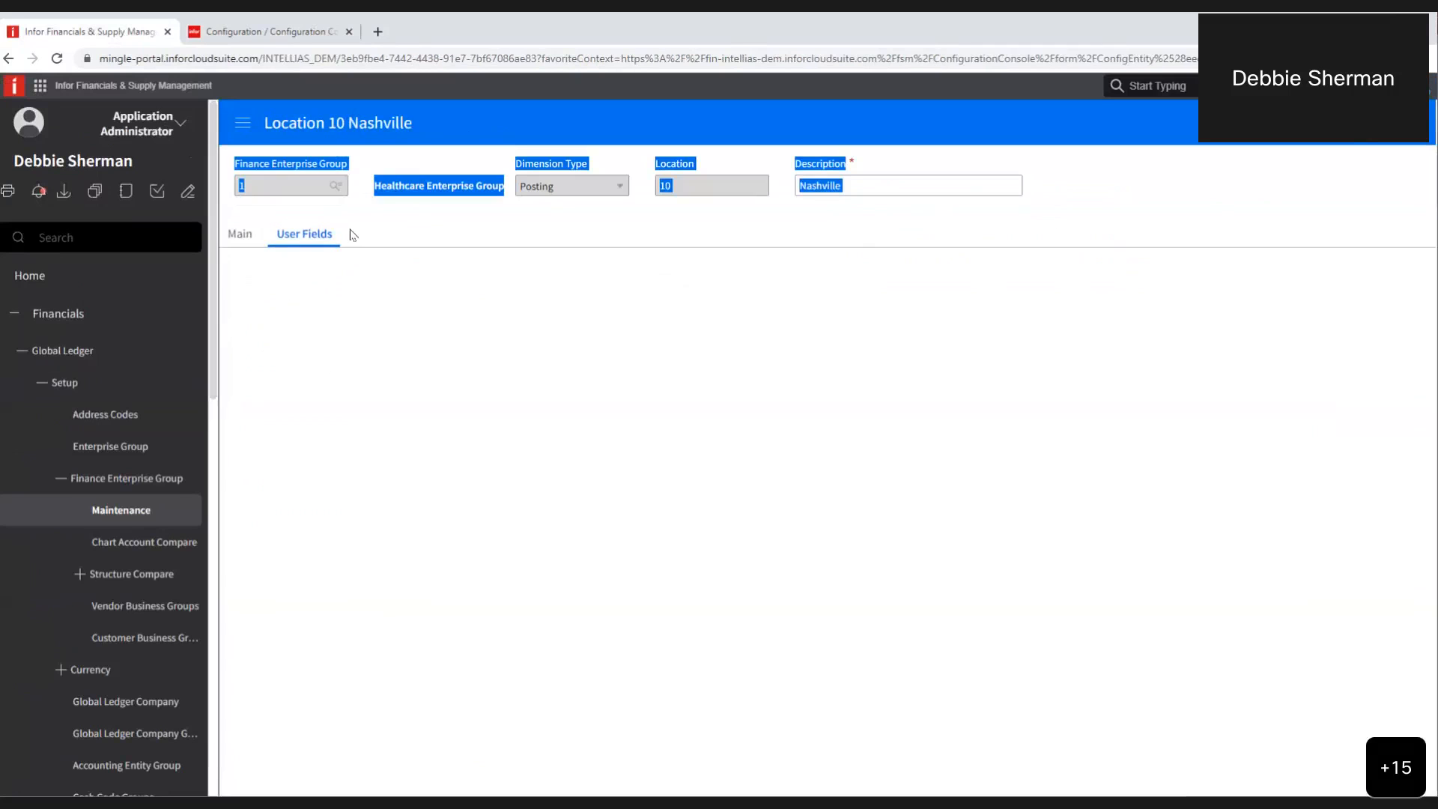
left_click(225, 32)
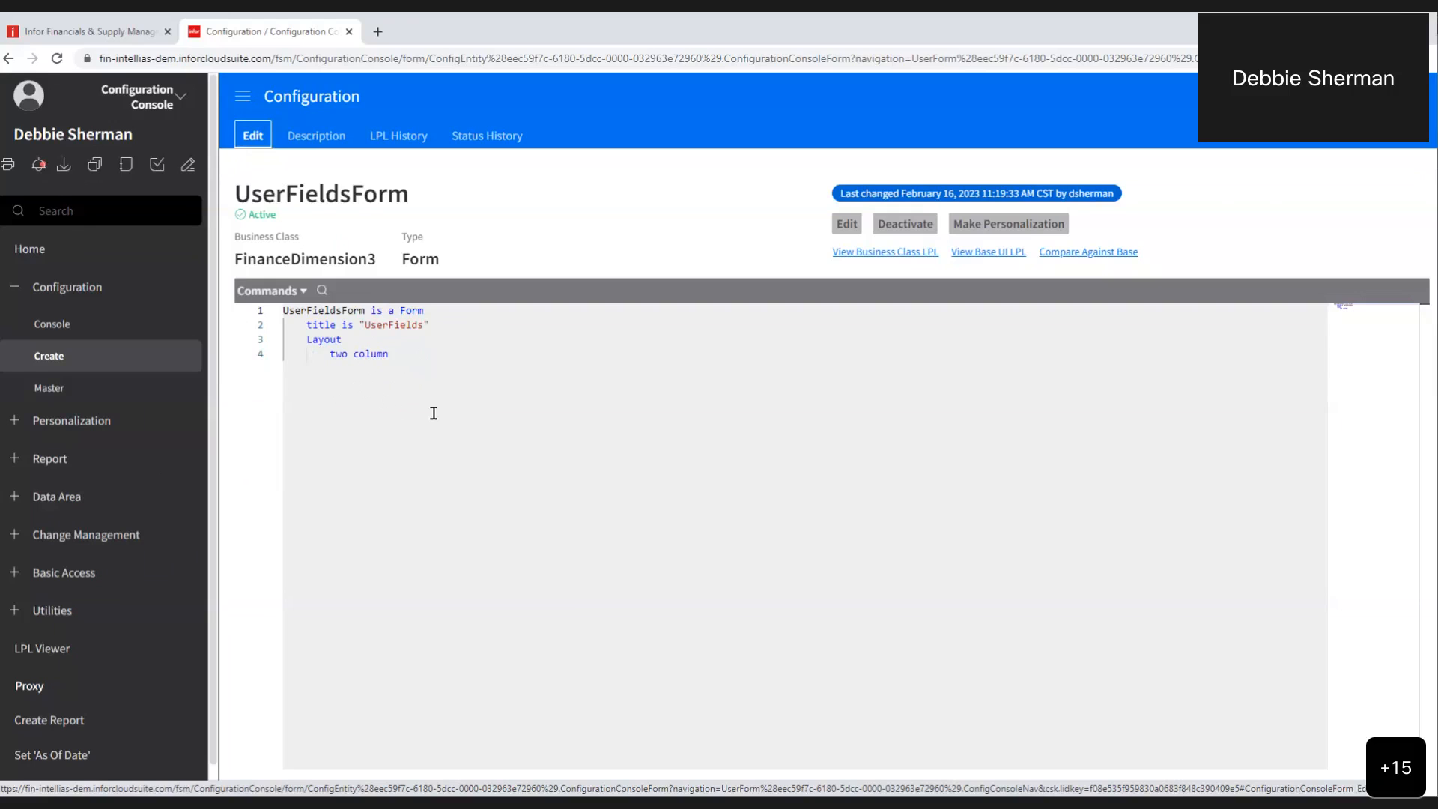
scroll(135, 457, "down", 1)
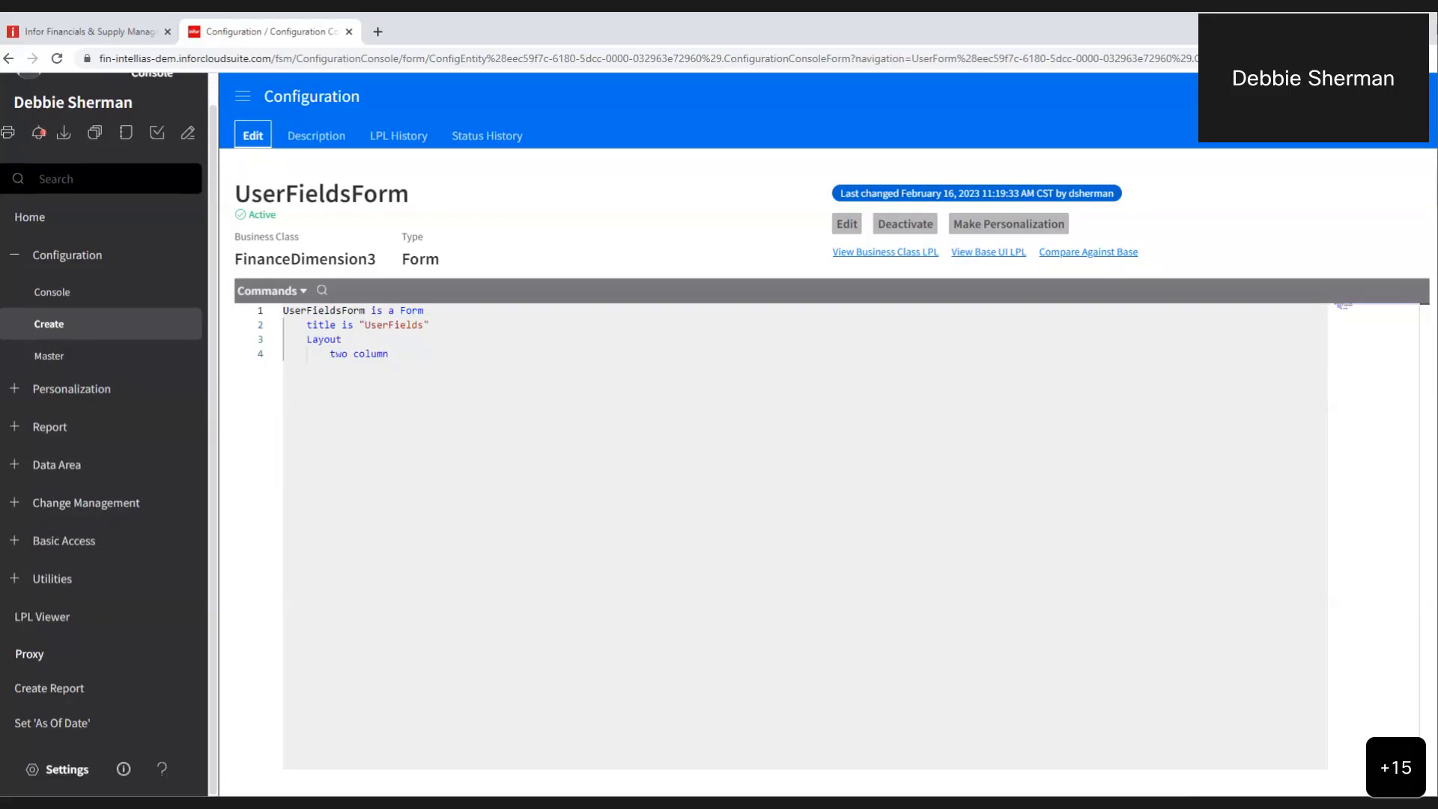
Edit the UserFieldsForm code to add INTRegion with the label "Region" under the two column layout, and submit it
left_click(846, 225)
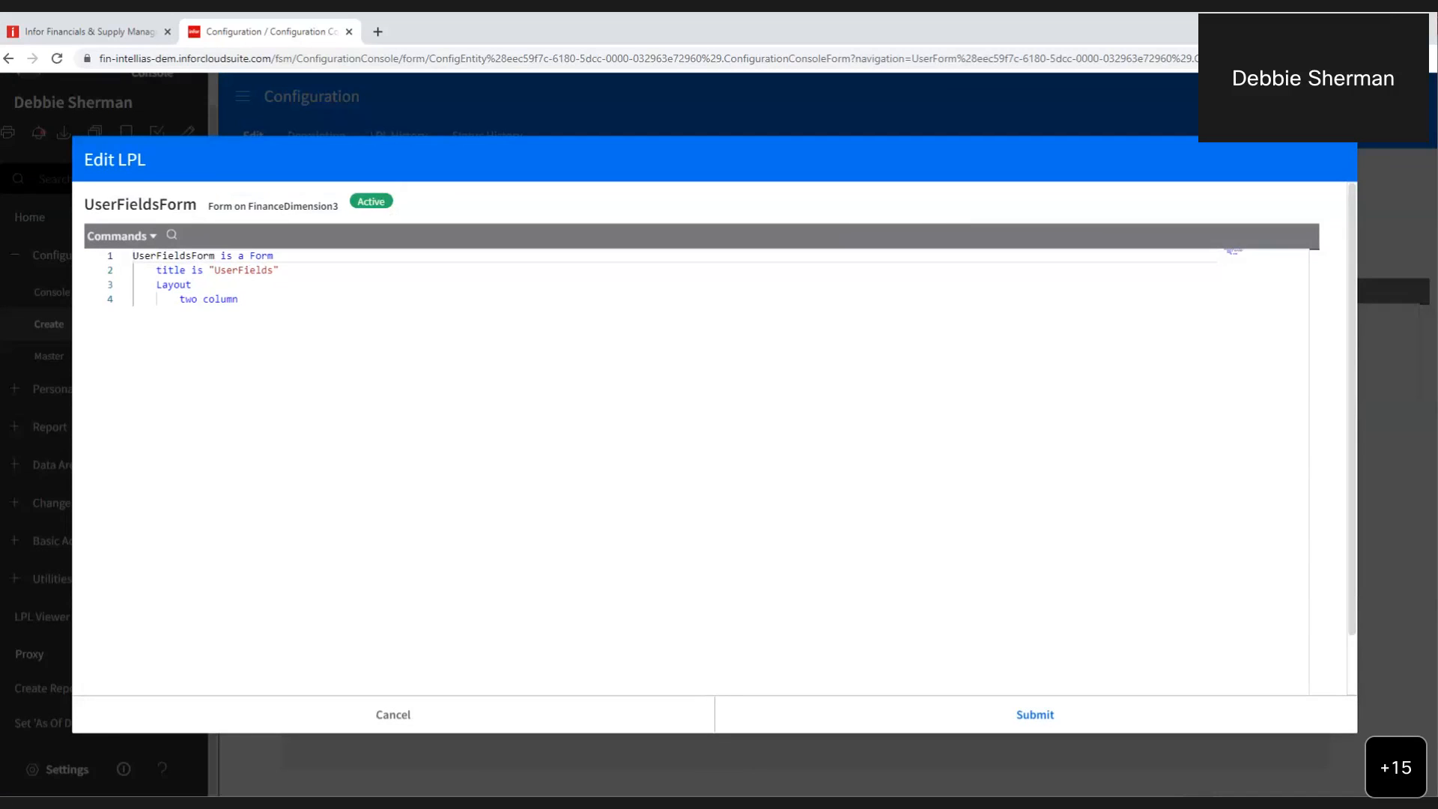
left_click(242, 299)
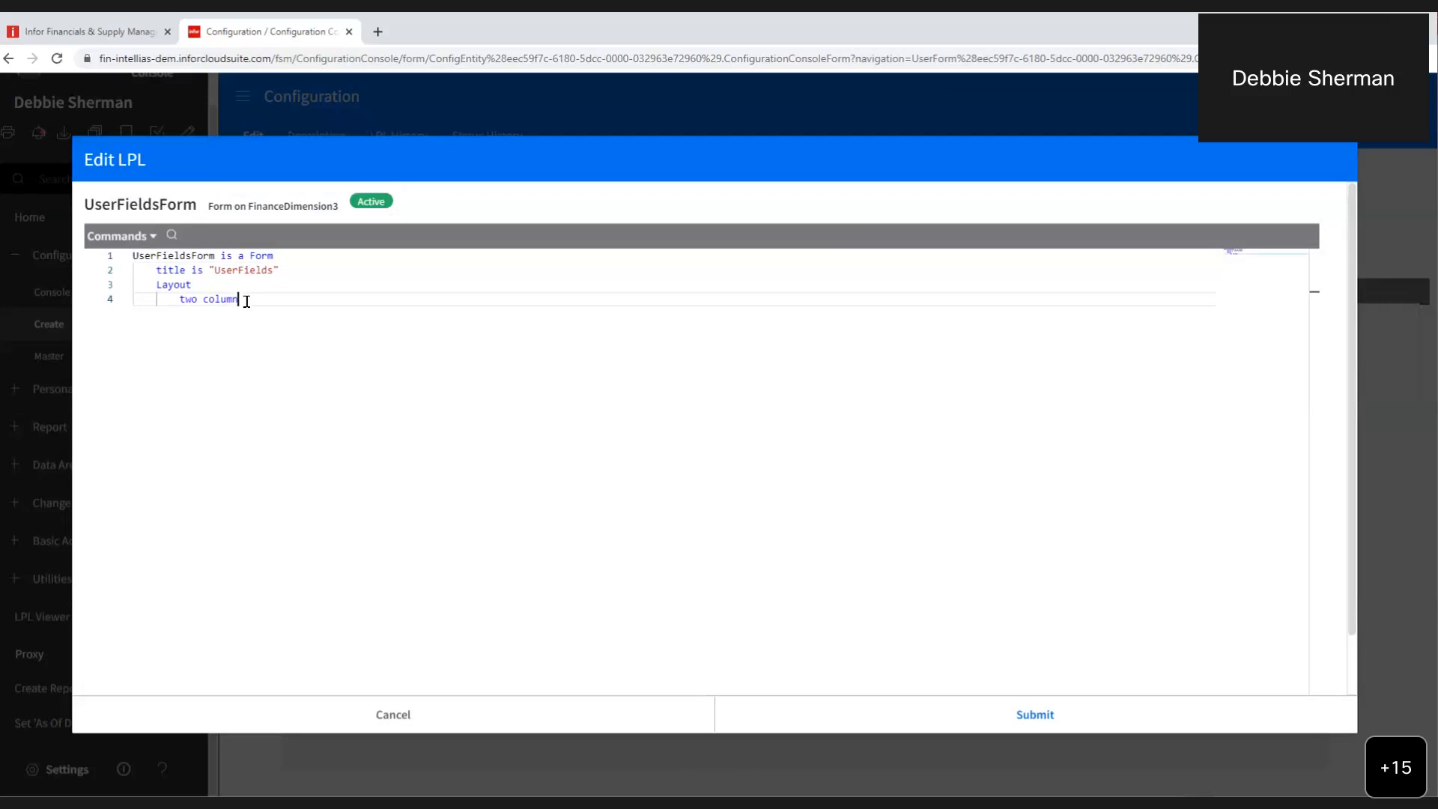
key("Return")
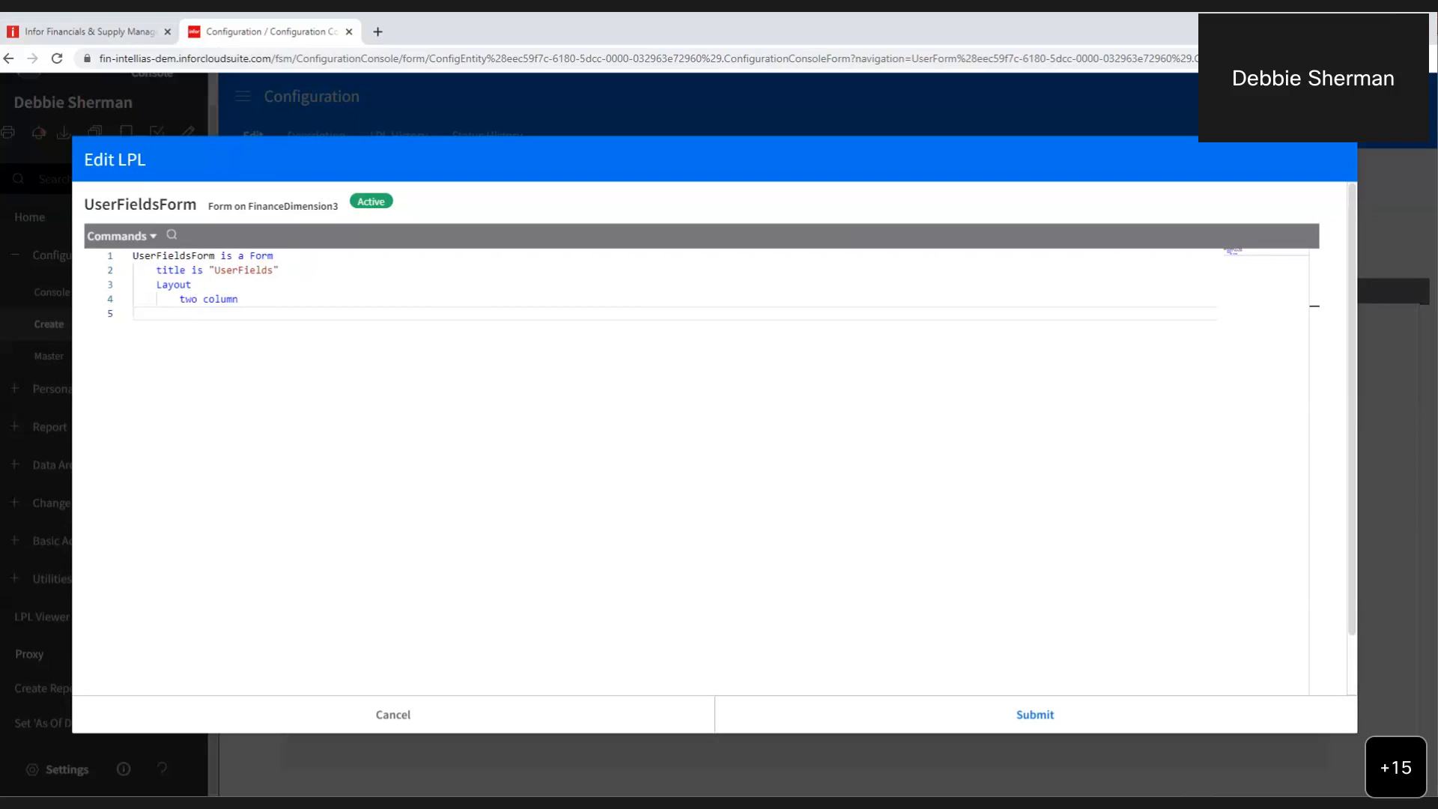
type("INTRegion")
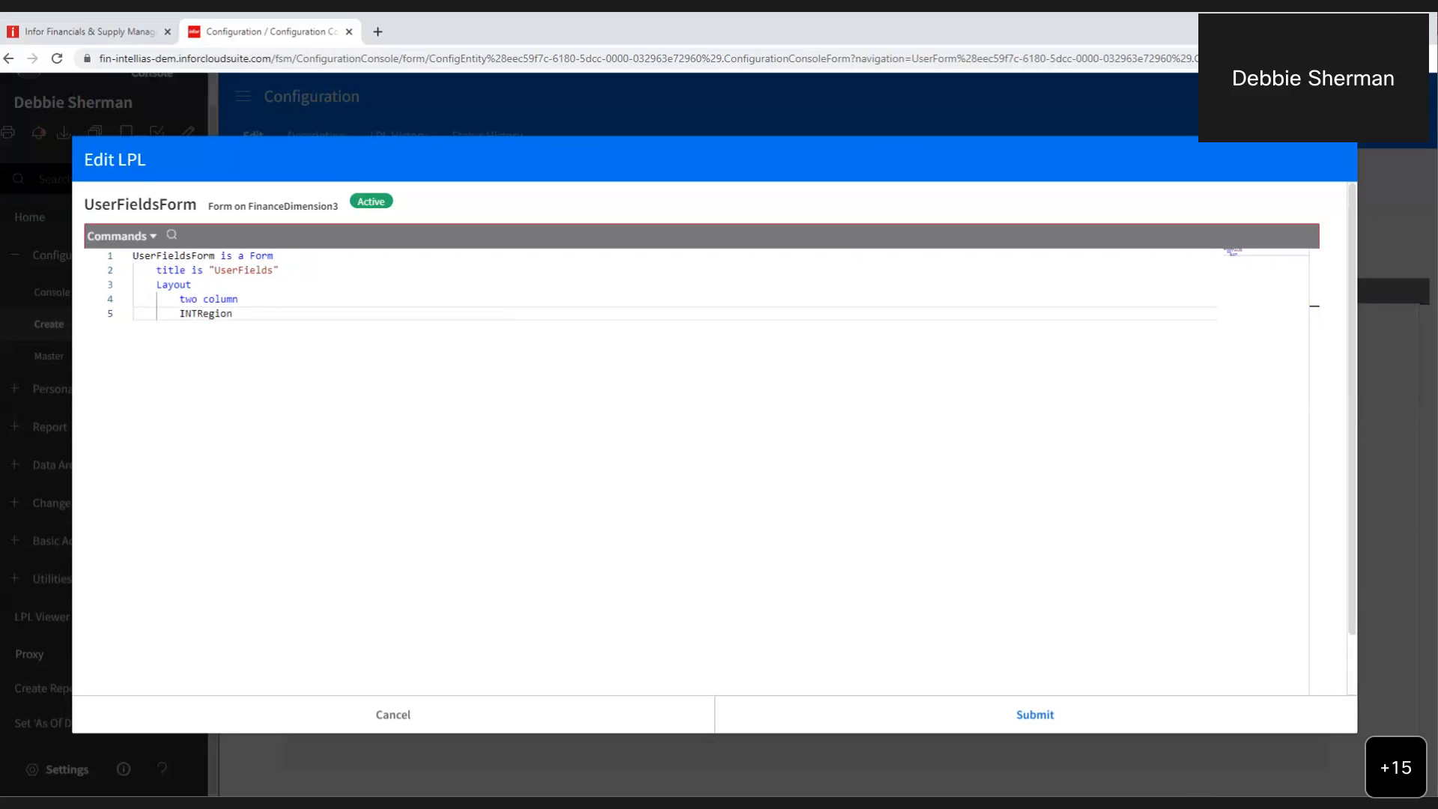
key("Return")
key("Tab")
type("label is \"\"")
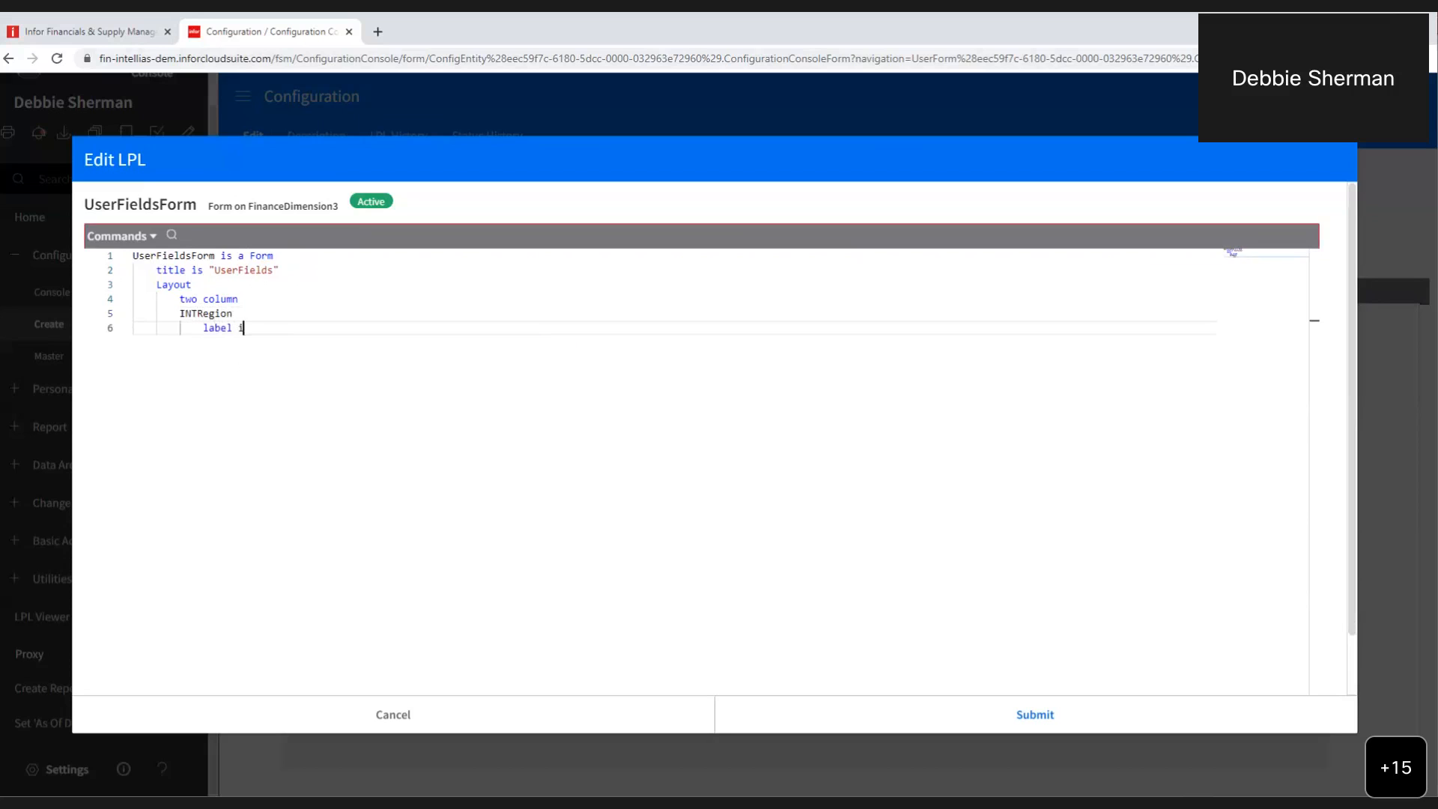
type("Region\"")
left_click(1026, 718)
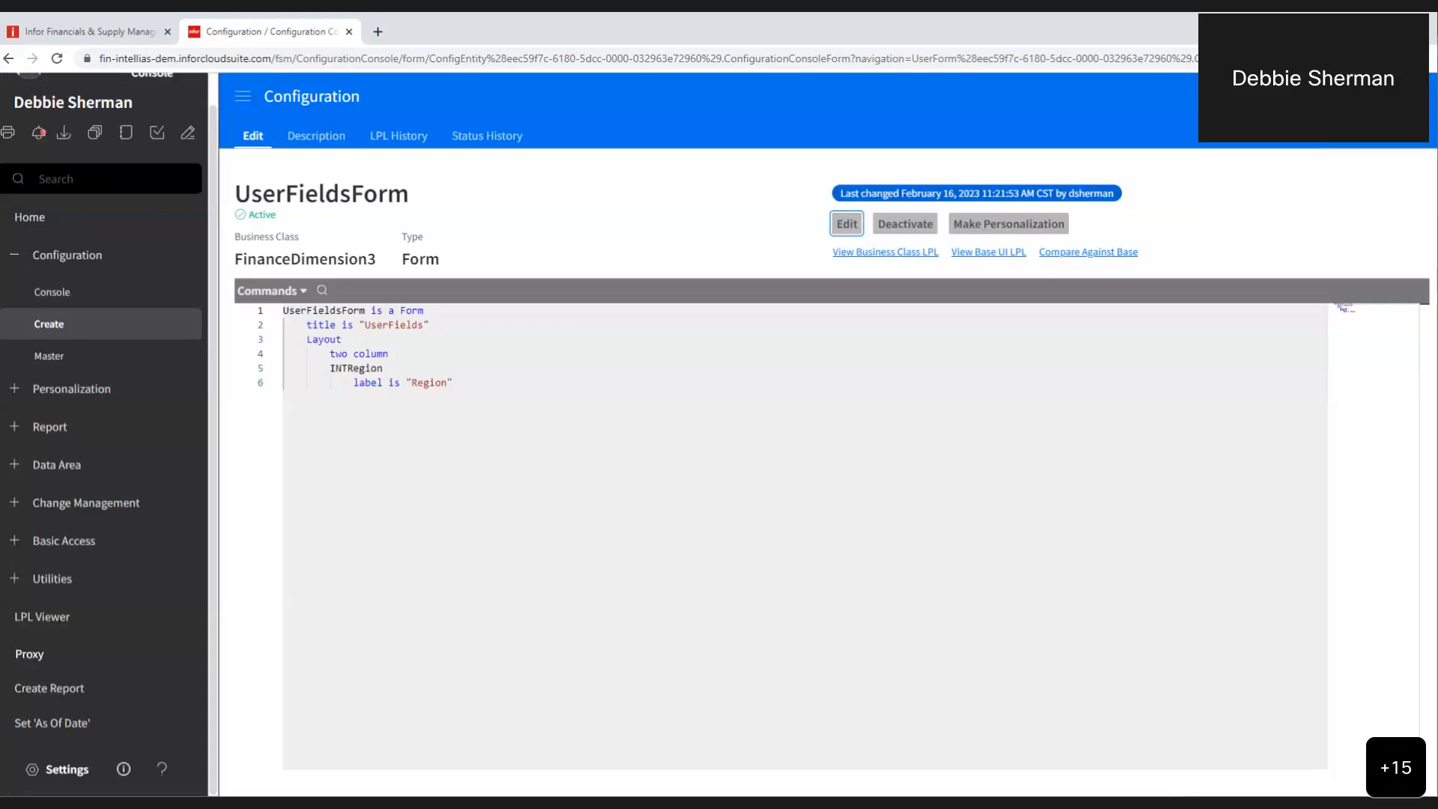
Switch to Infor Financials and reopen the User Fields of Location 10 Nashville from the Enterprise Location hierarchy of Finance Enterprise Group 1
left_click(143, 32)
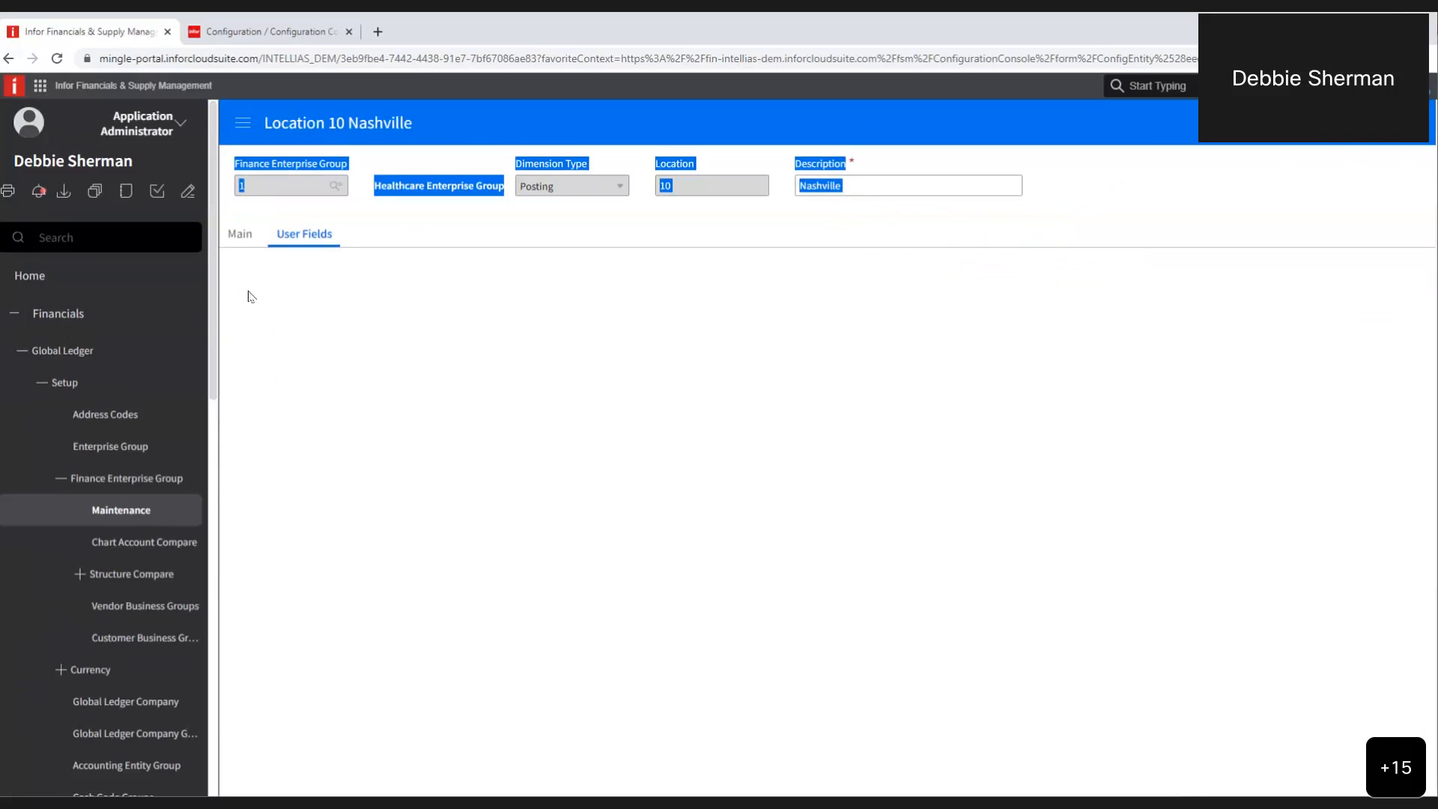
left_click(112, 478)
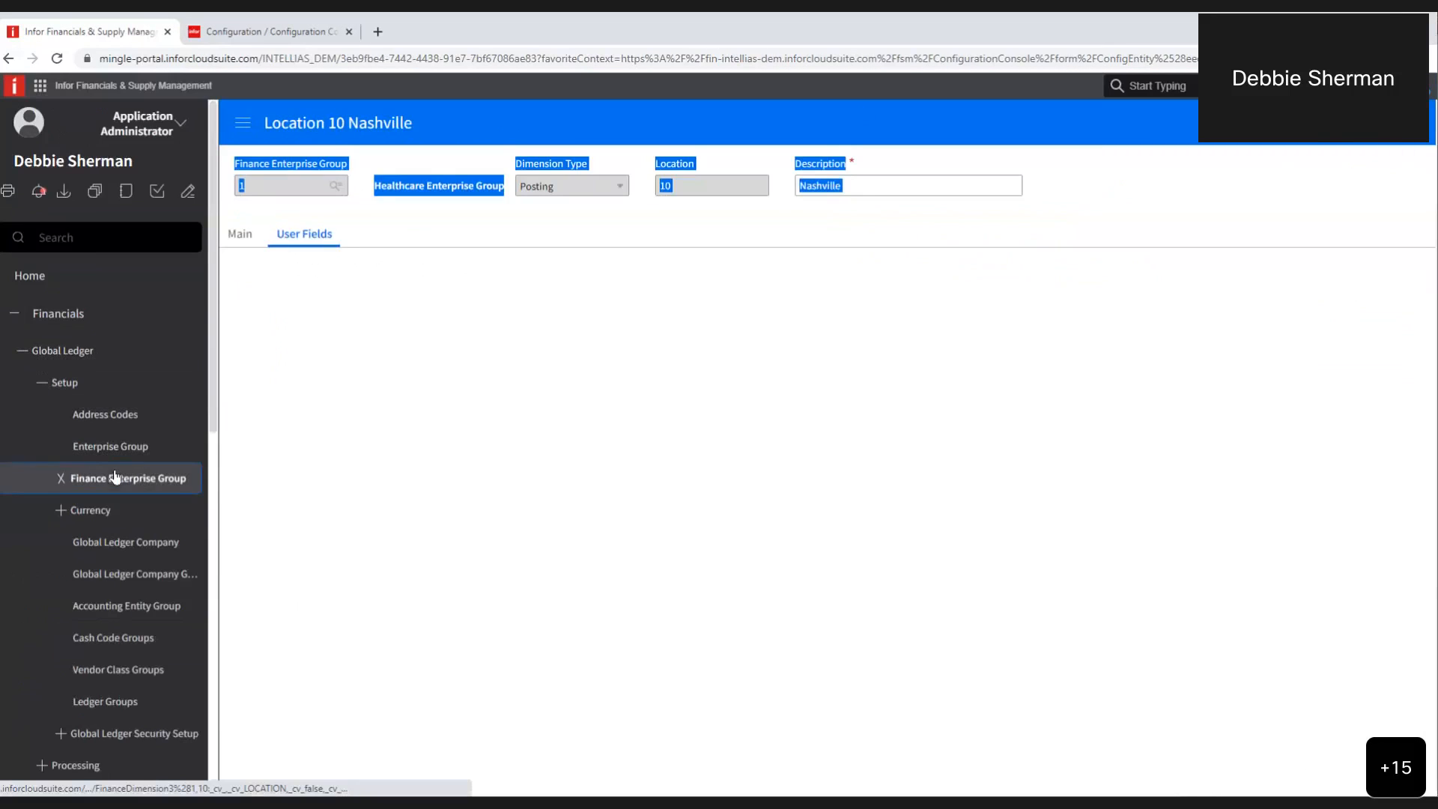
left_click(61, 479)
left_click(146, 503)
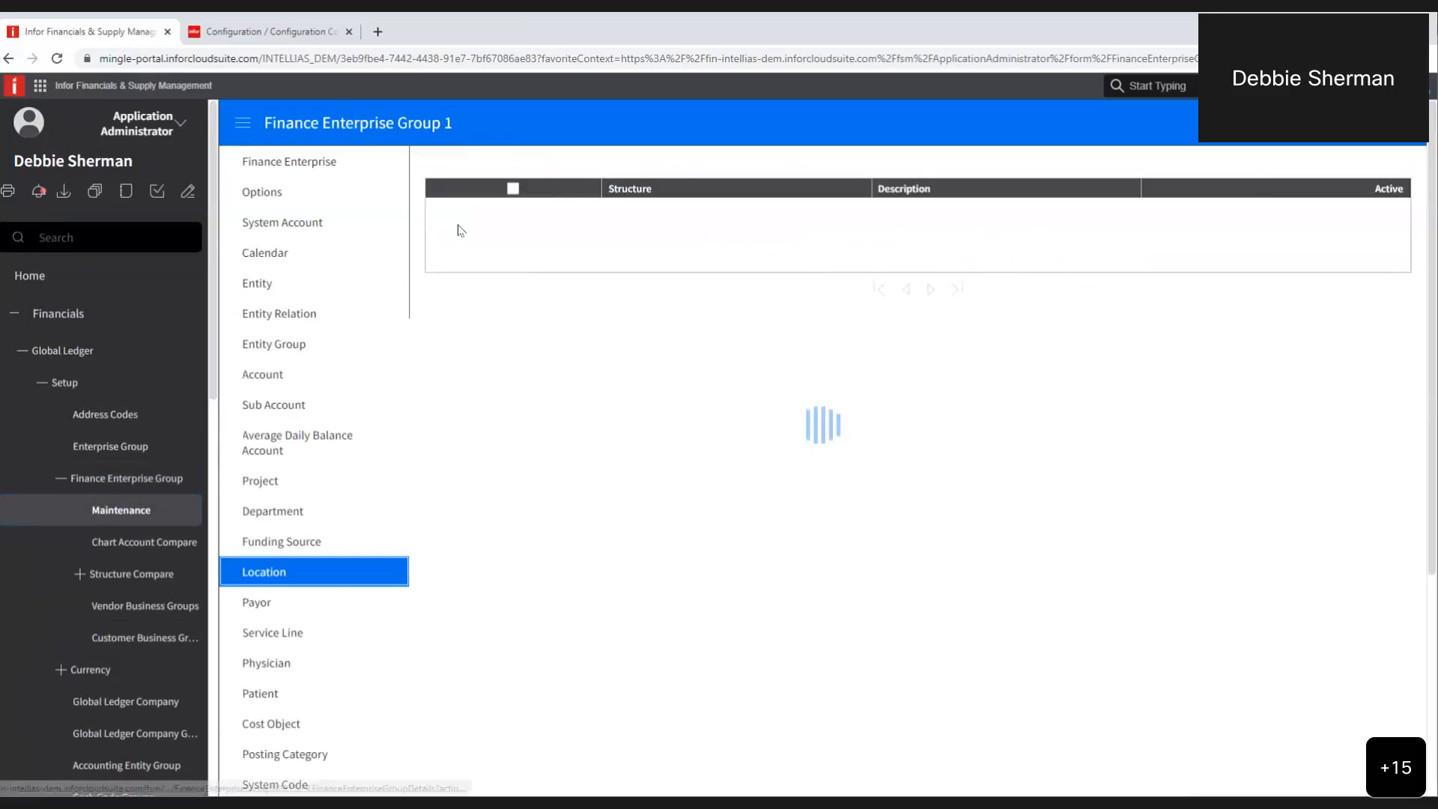
left_click(592, 229)
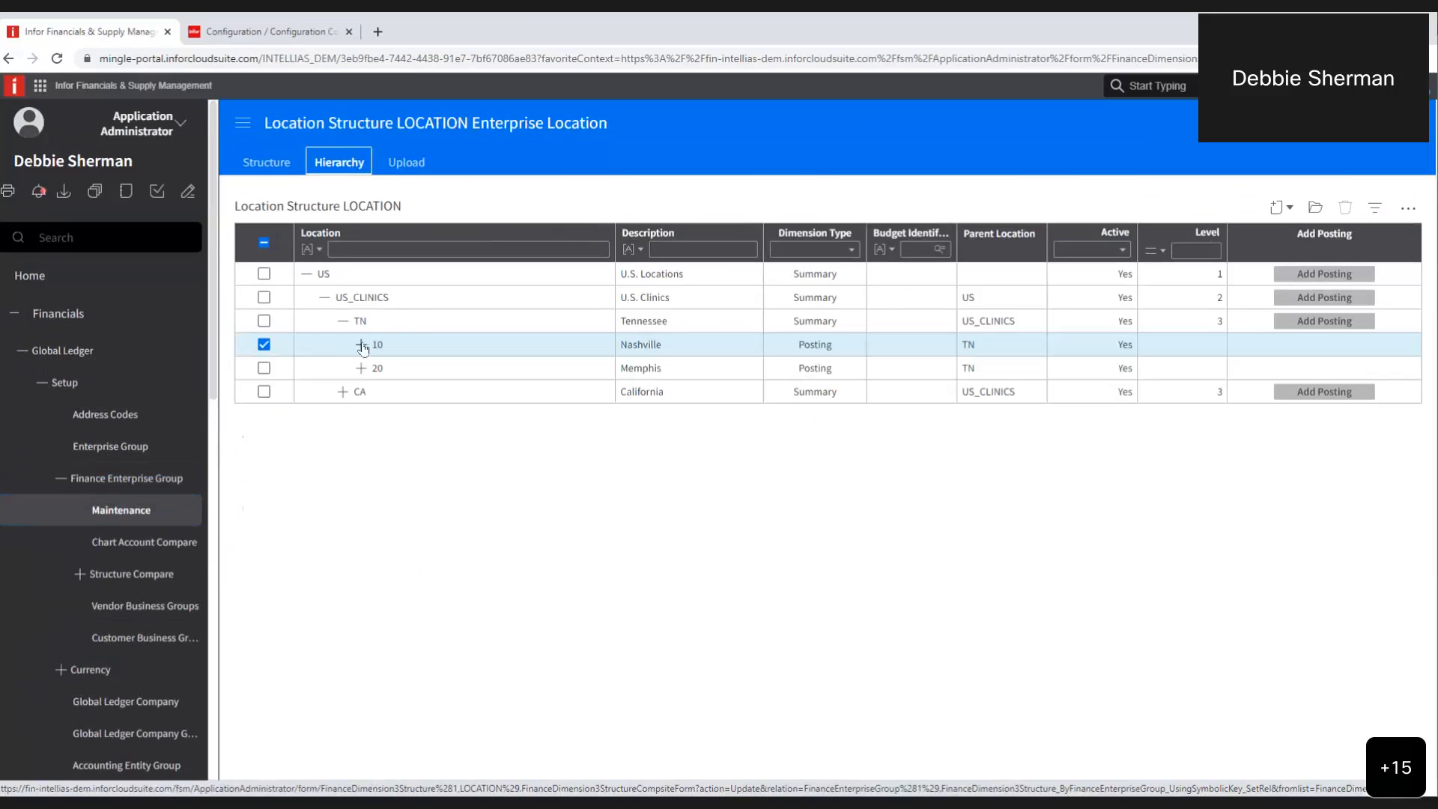
left_click(422, 350)
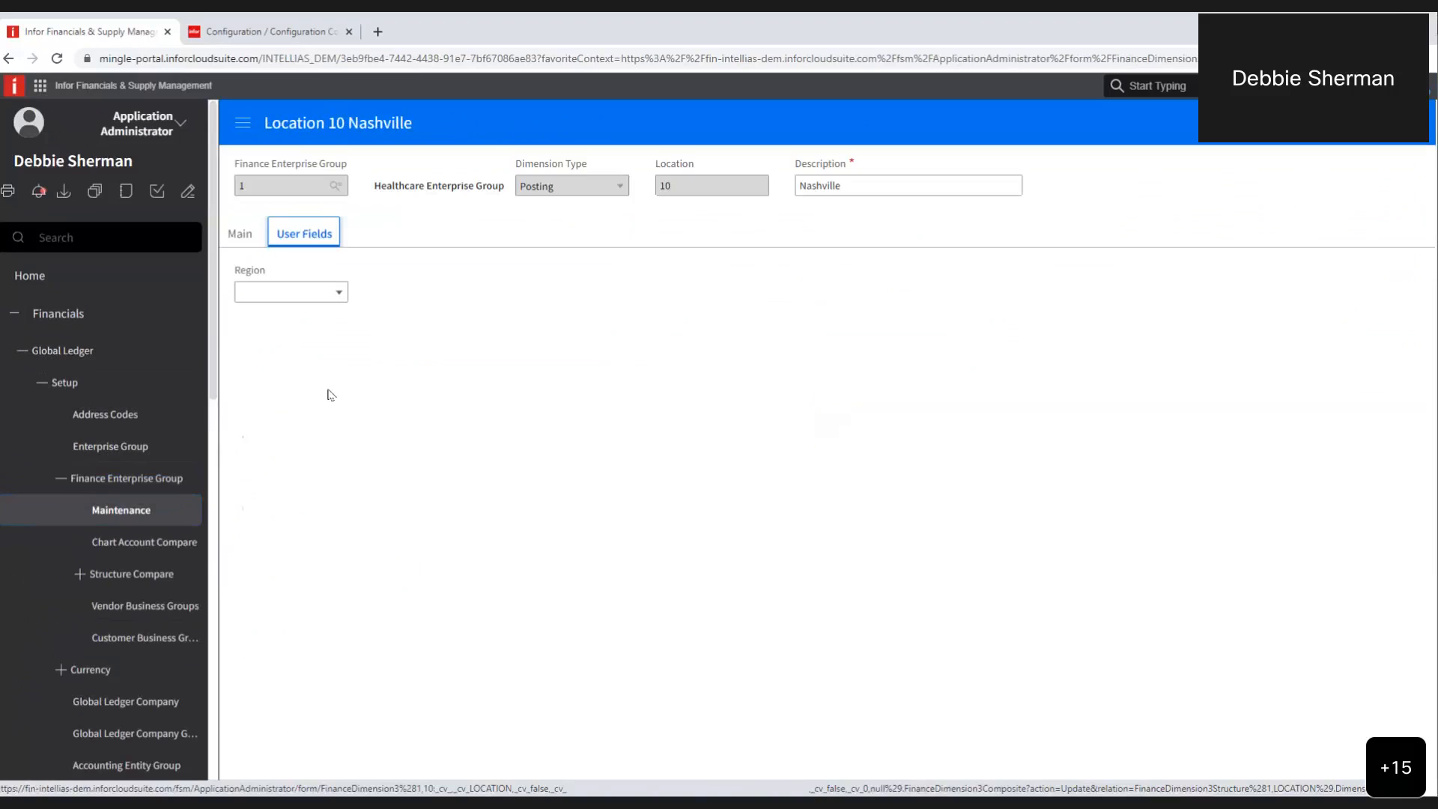
Set the Region of Location 10 Nashville to North and save the record
left_click(341, 293)
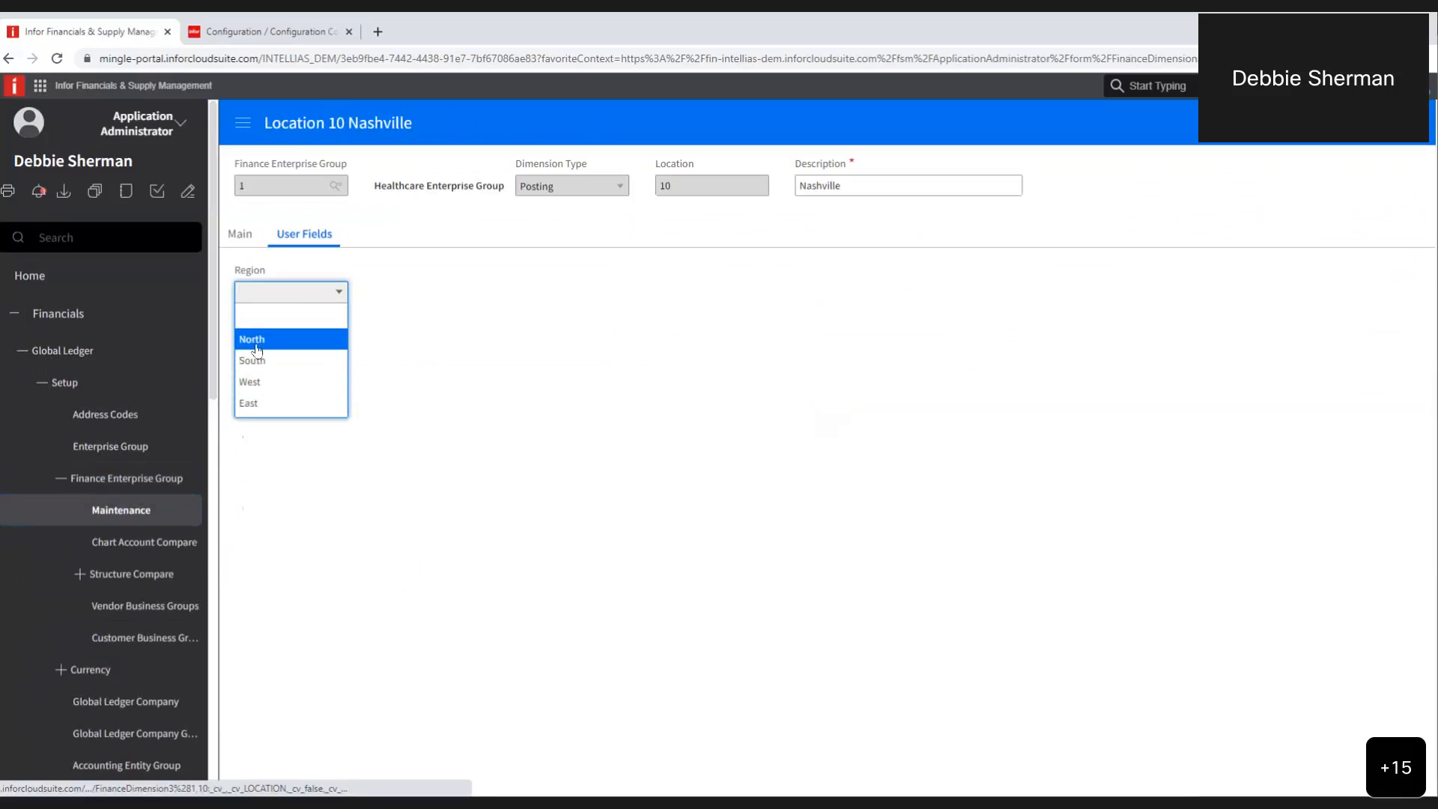
left_click(252, 340)
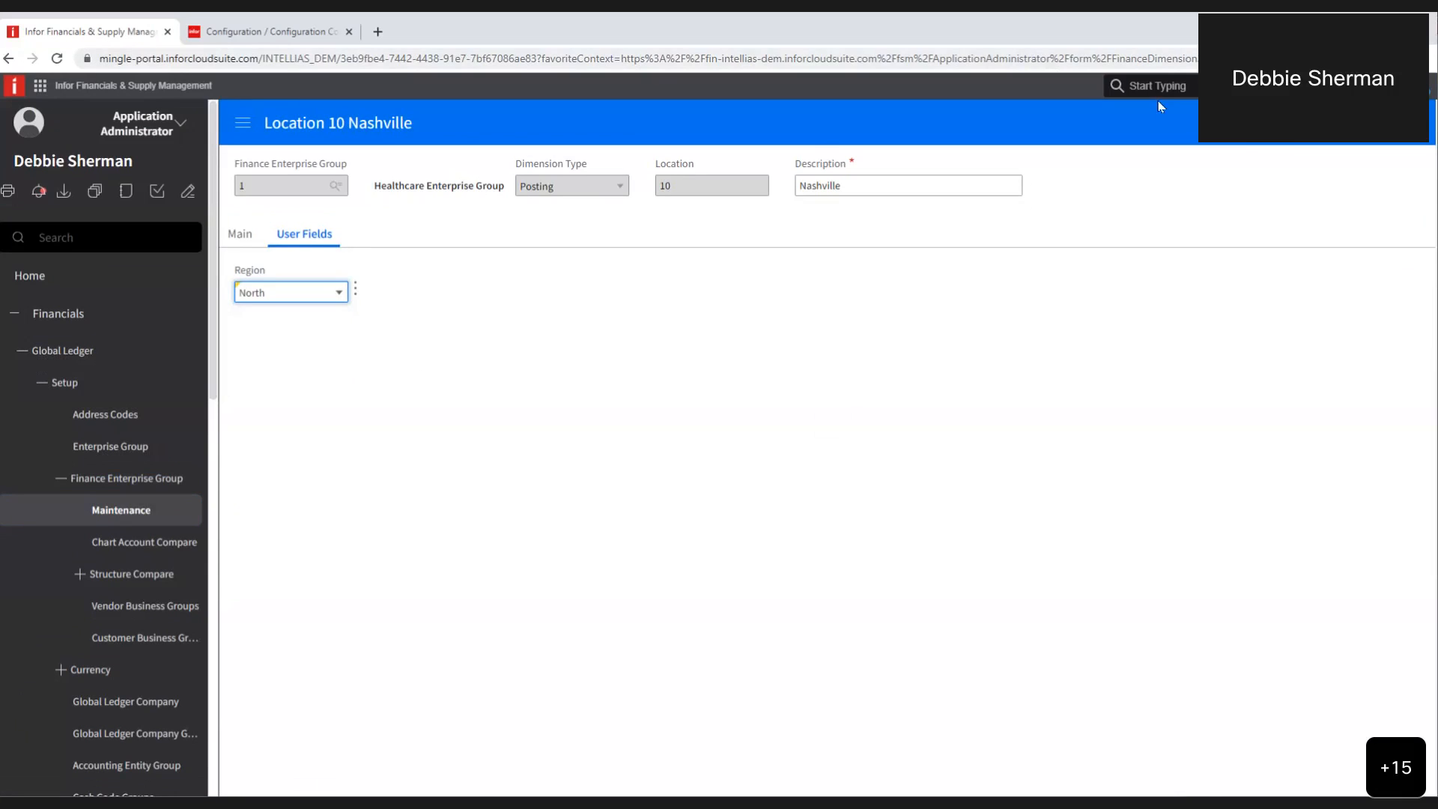
left_click(1290, 124)
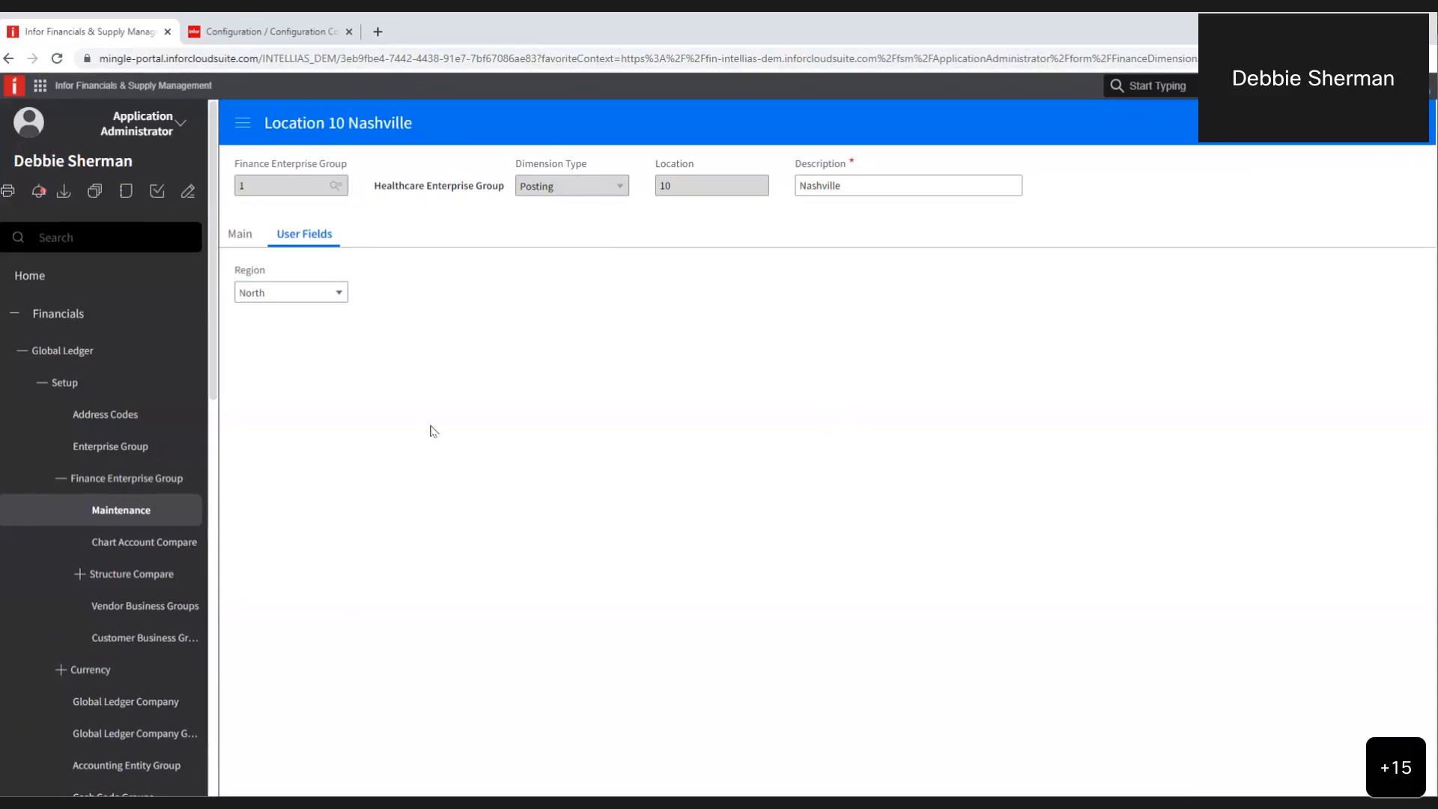
Change the role to Staff Accountant and open the Finance Transactions report
left_click(171, 127)
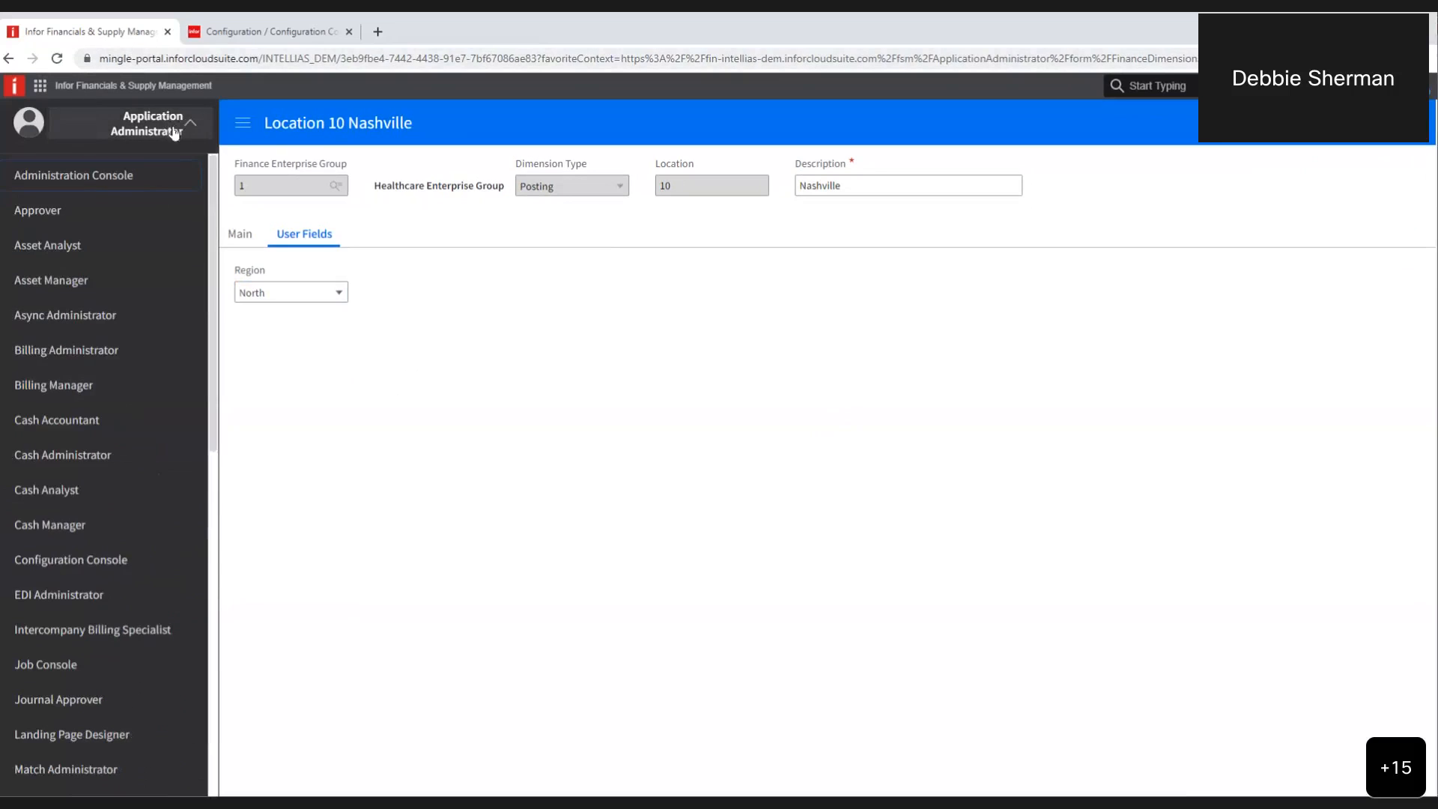
scroll(138, 460, "down", 10)
scroll(138, 456, "down", 3)
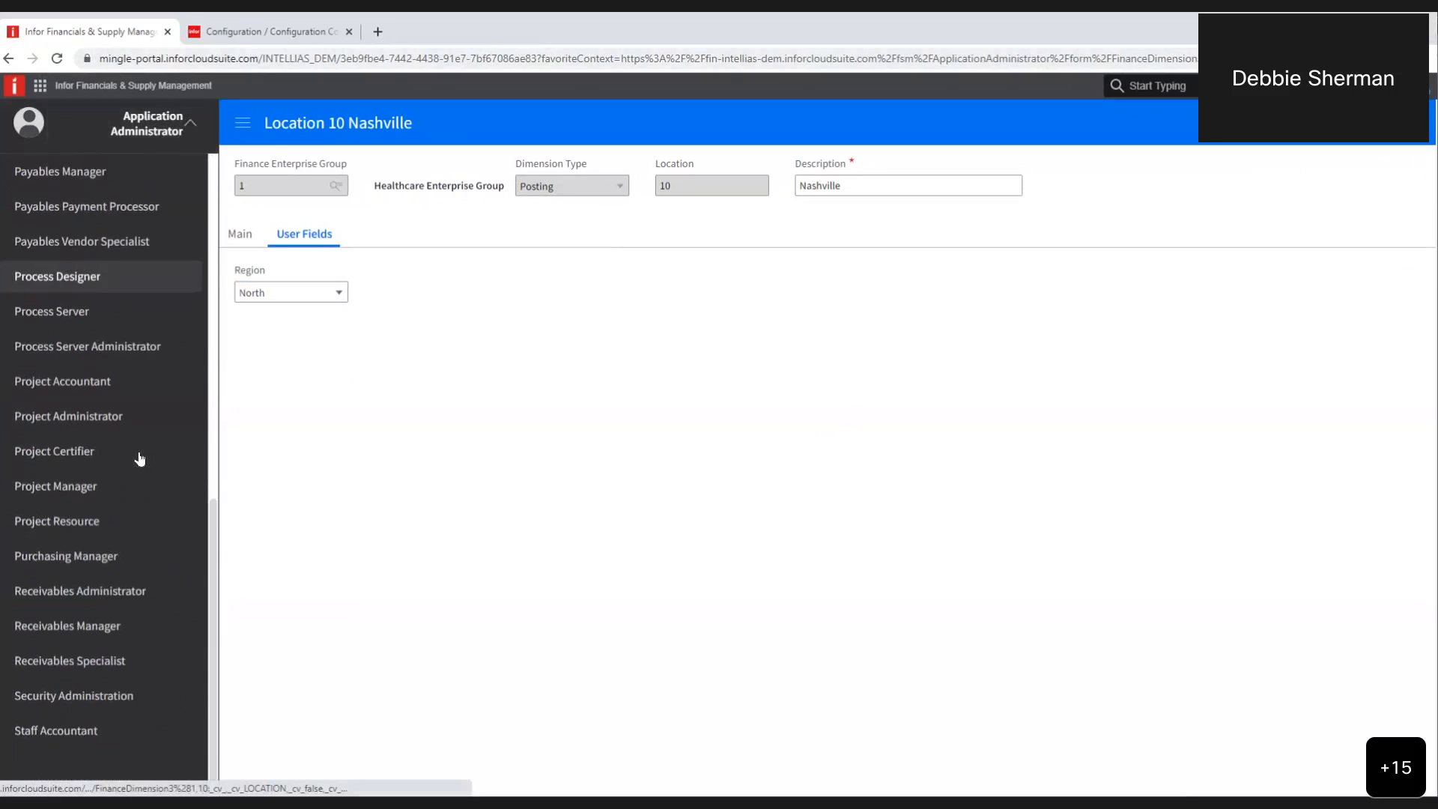
left_click(105, 730)
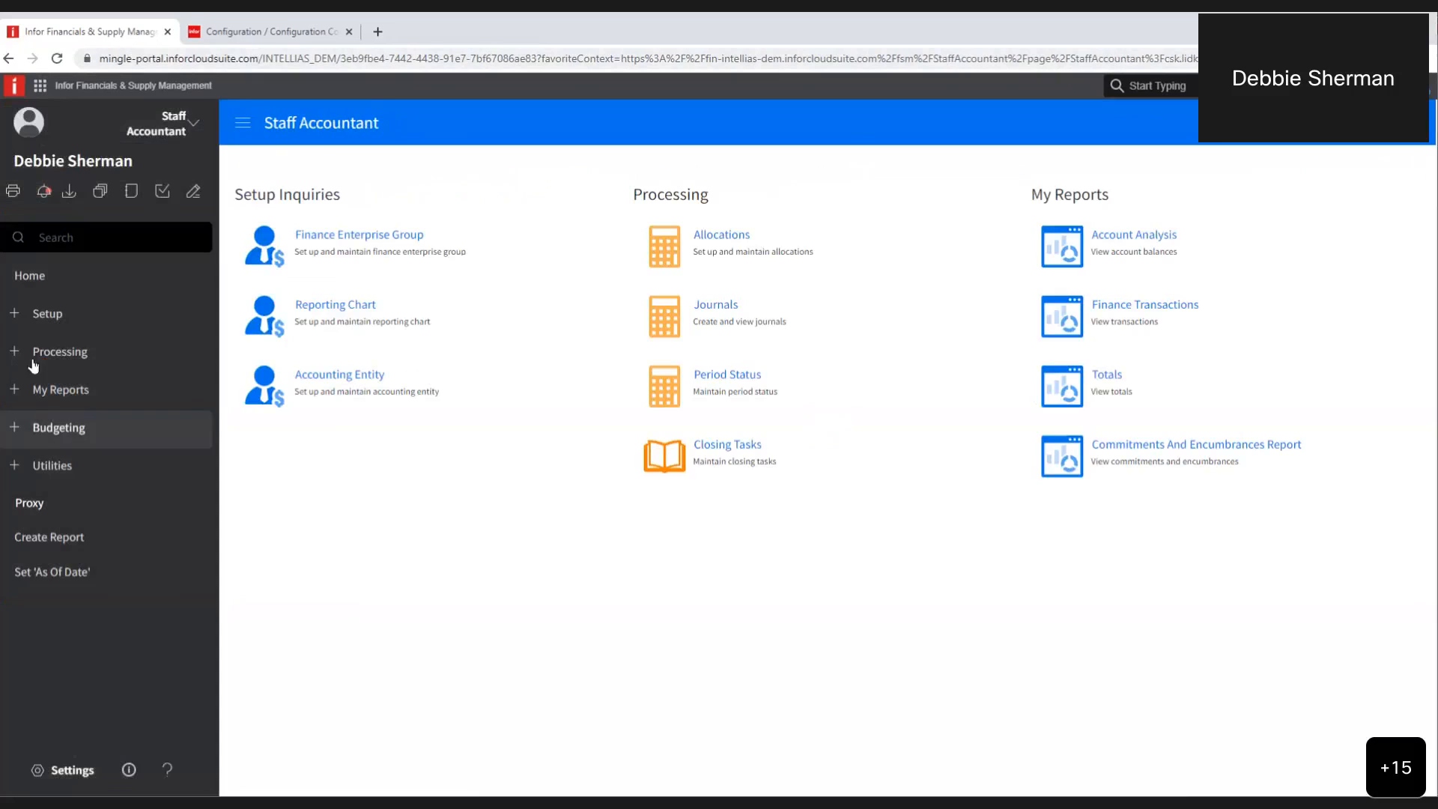
left_click(29, 390)
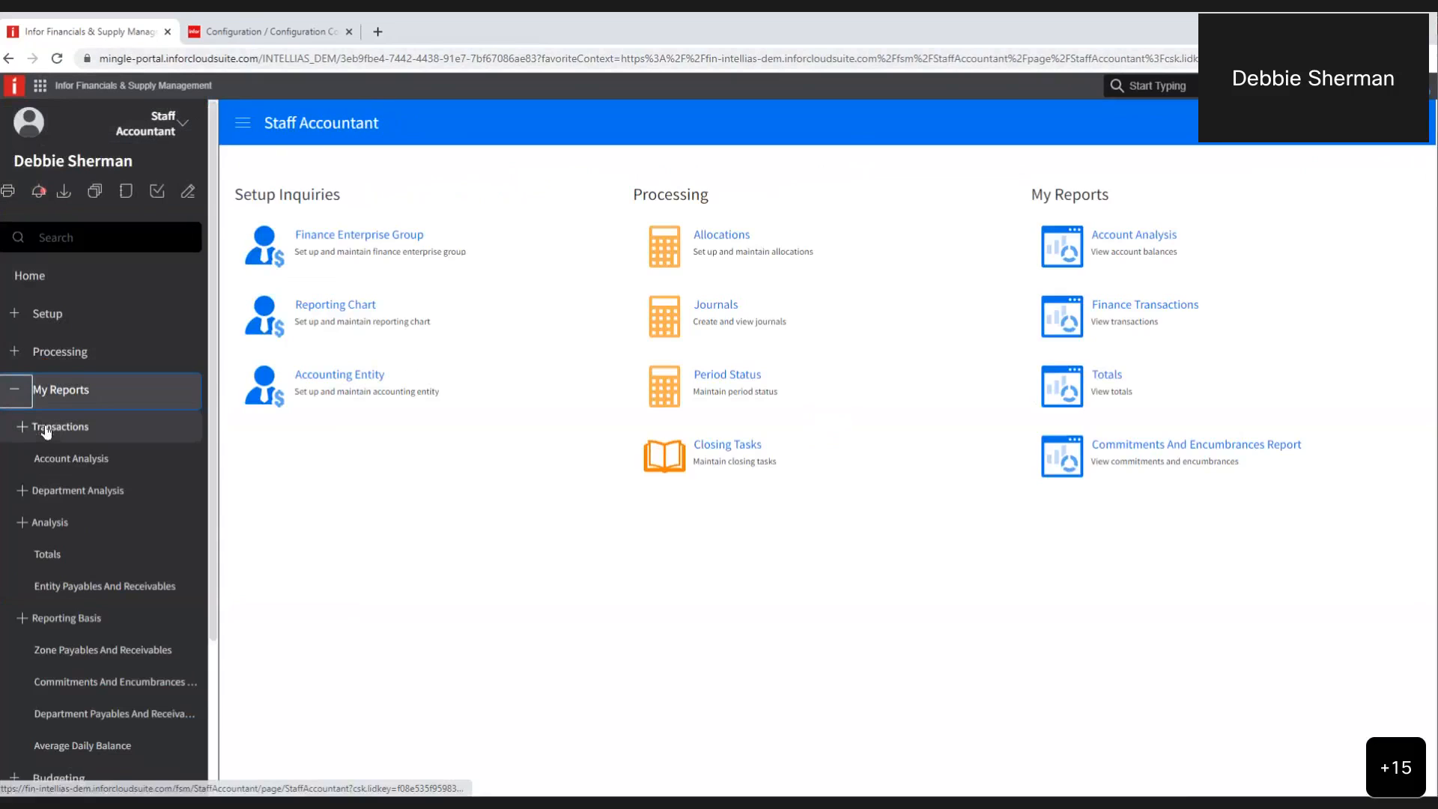
left_click(45, 427)
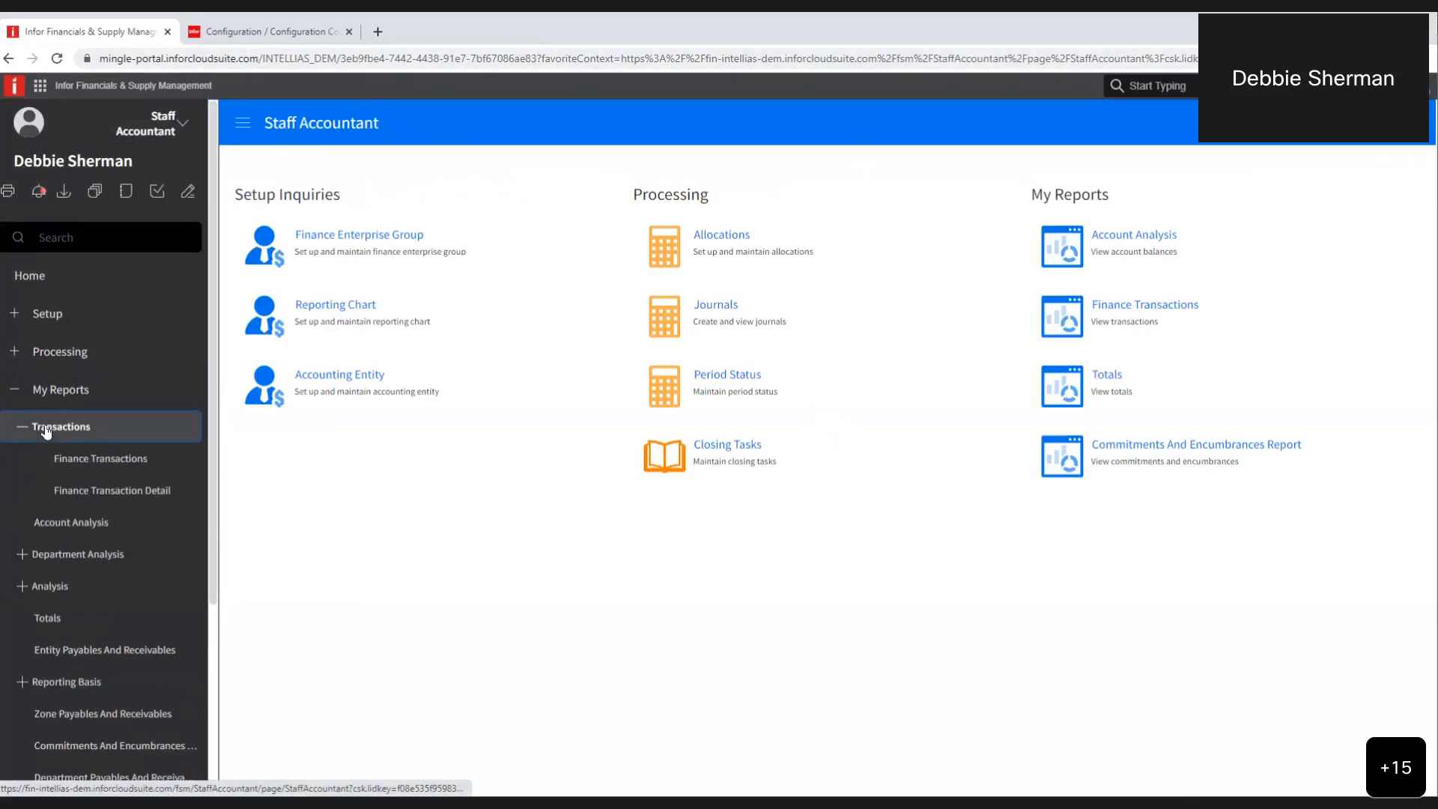
left_click(88, 461)
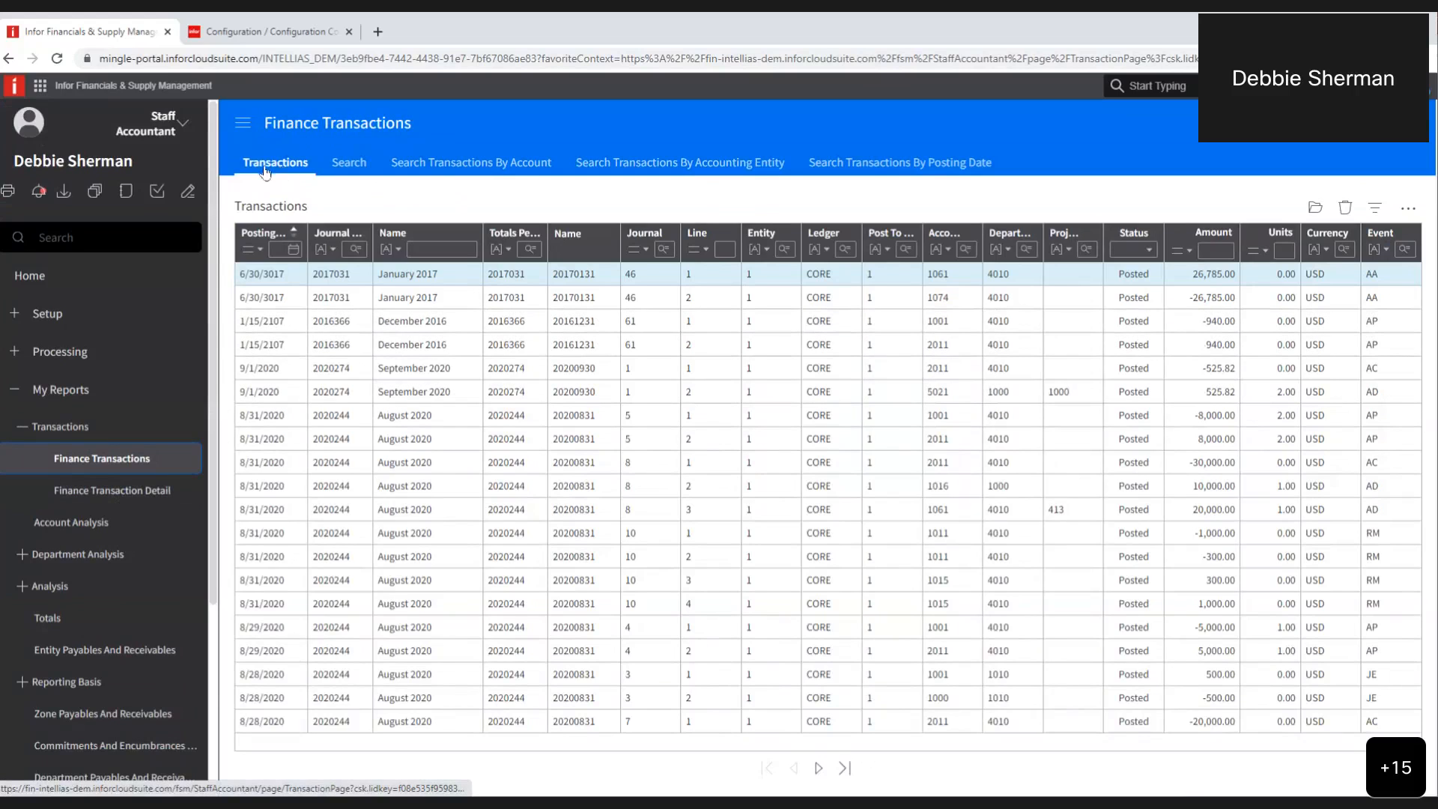
left_click(348, 167)
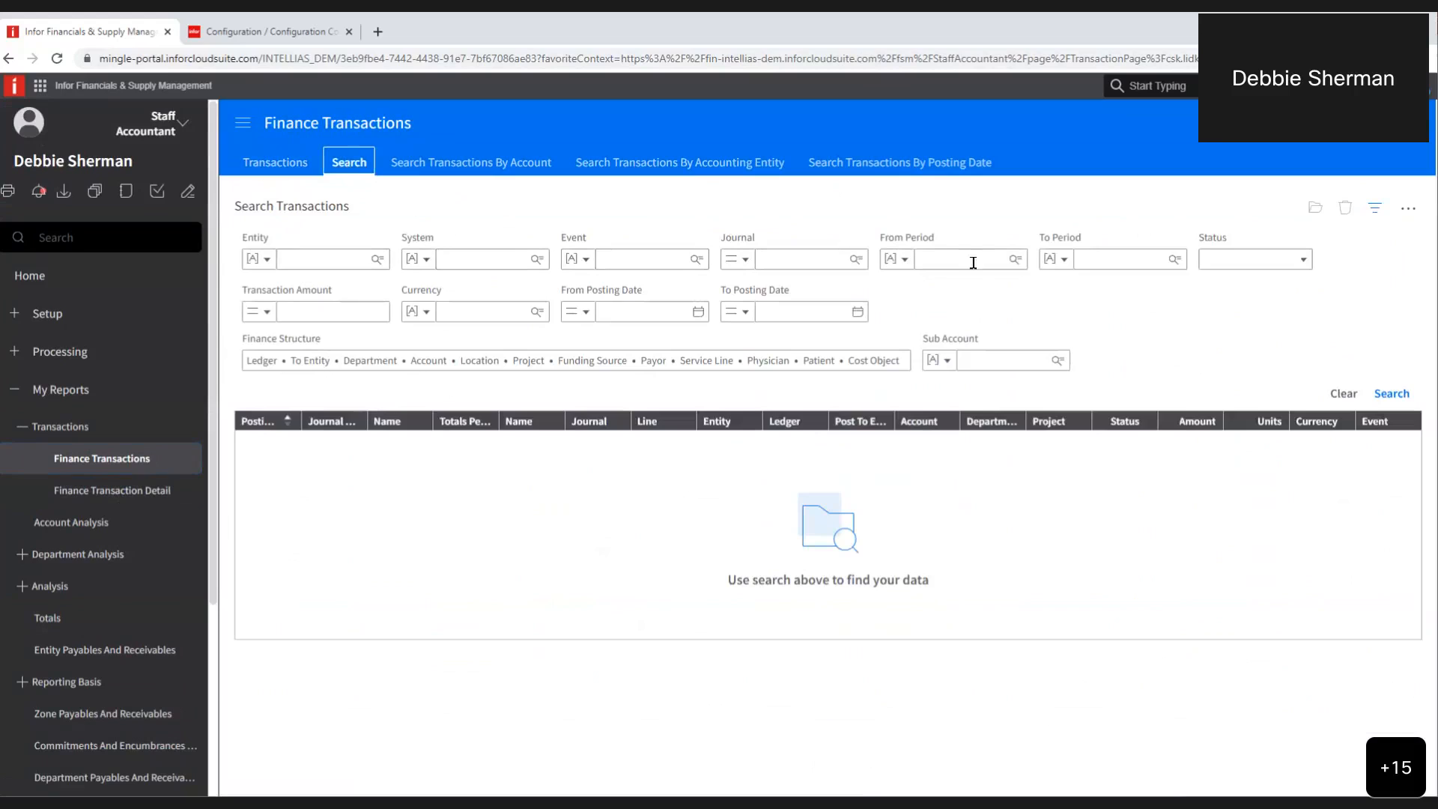
left_click(1409, 215)
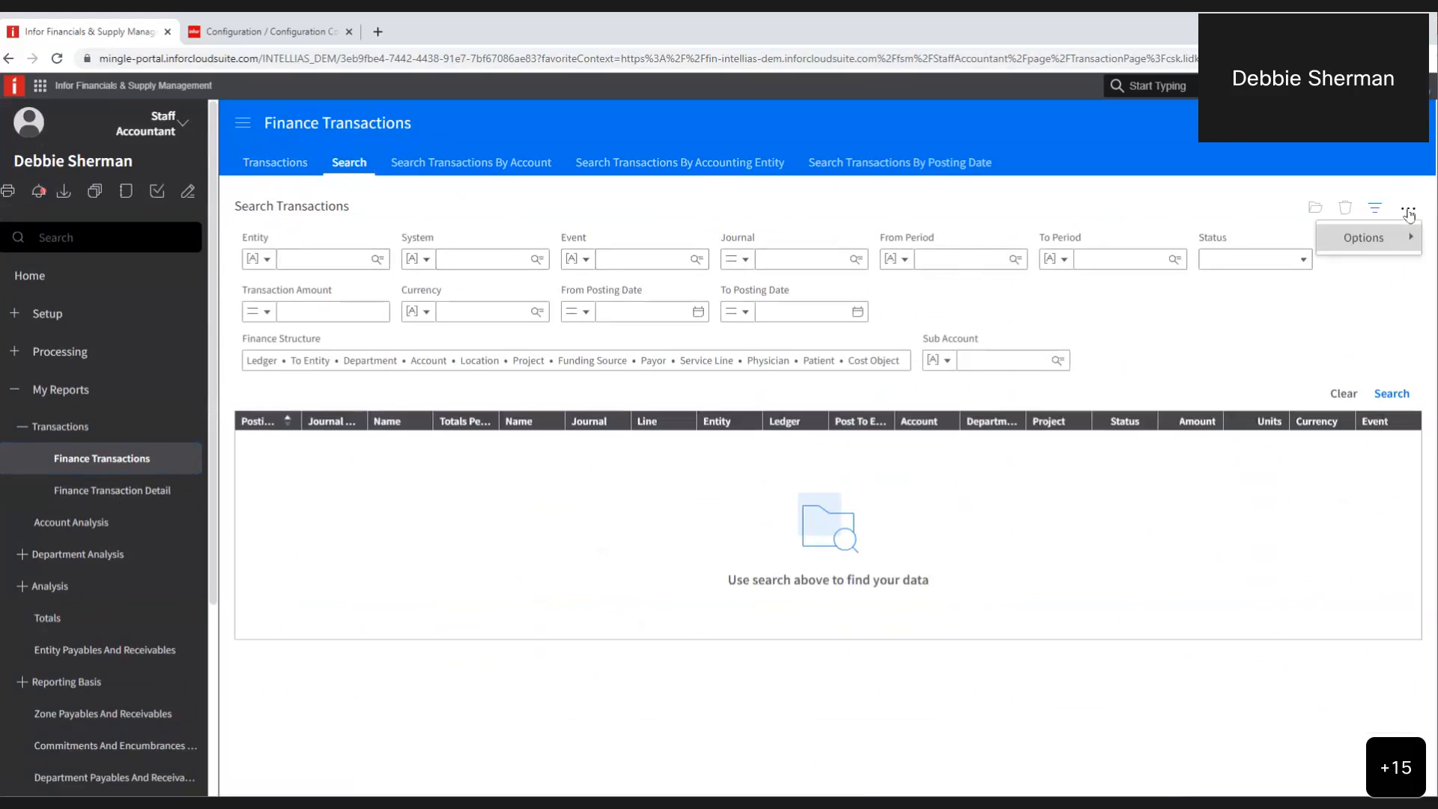
mouse_move(1370, 246)
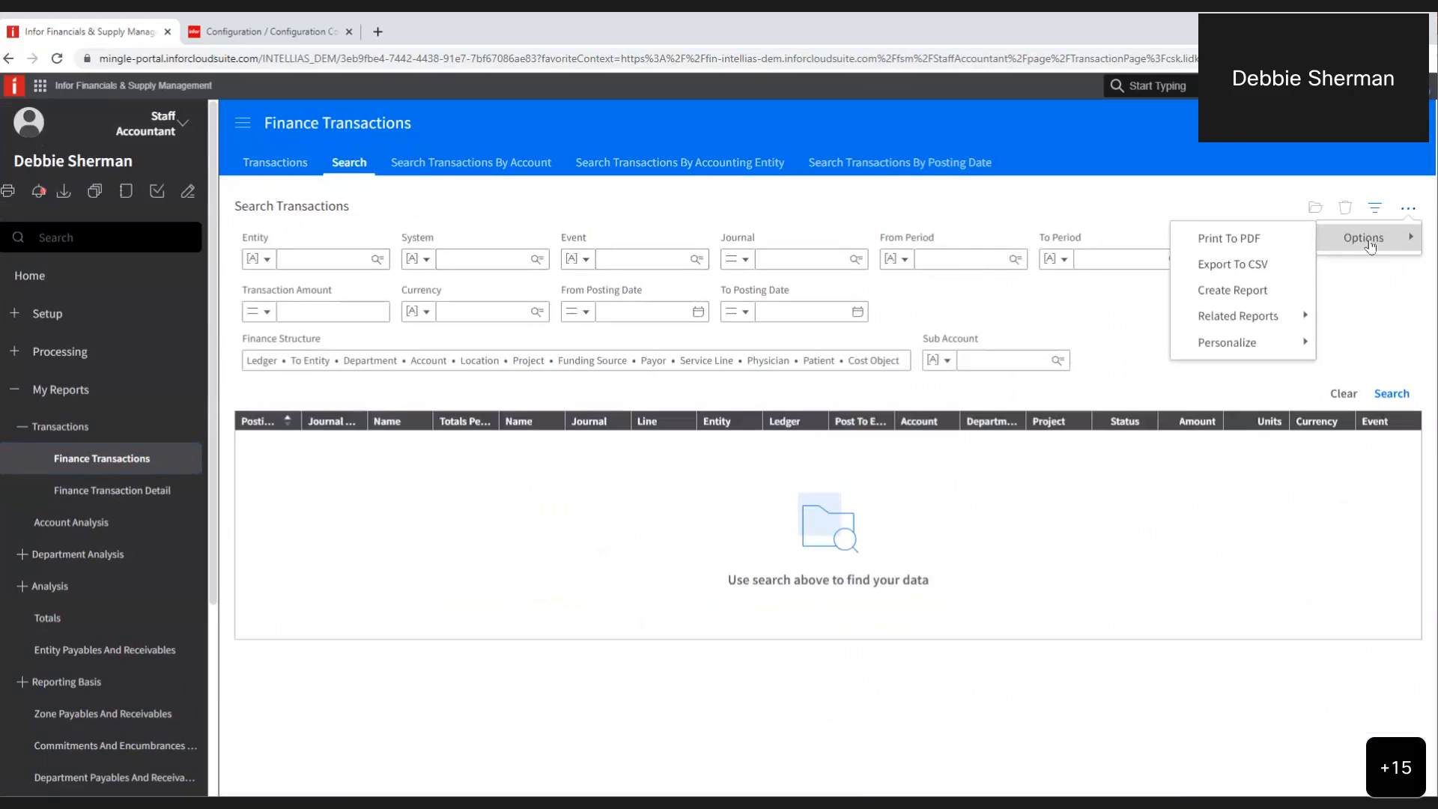
mouse_move(1259, 349)
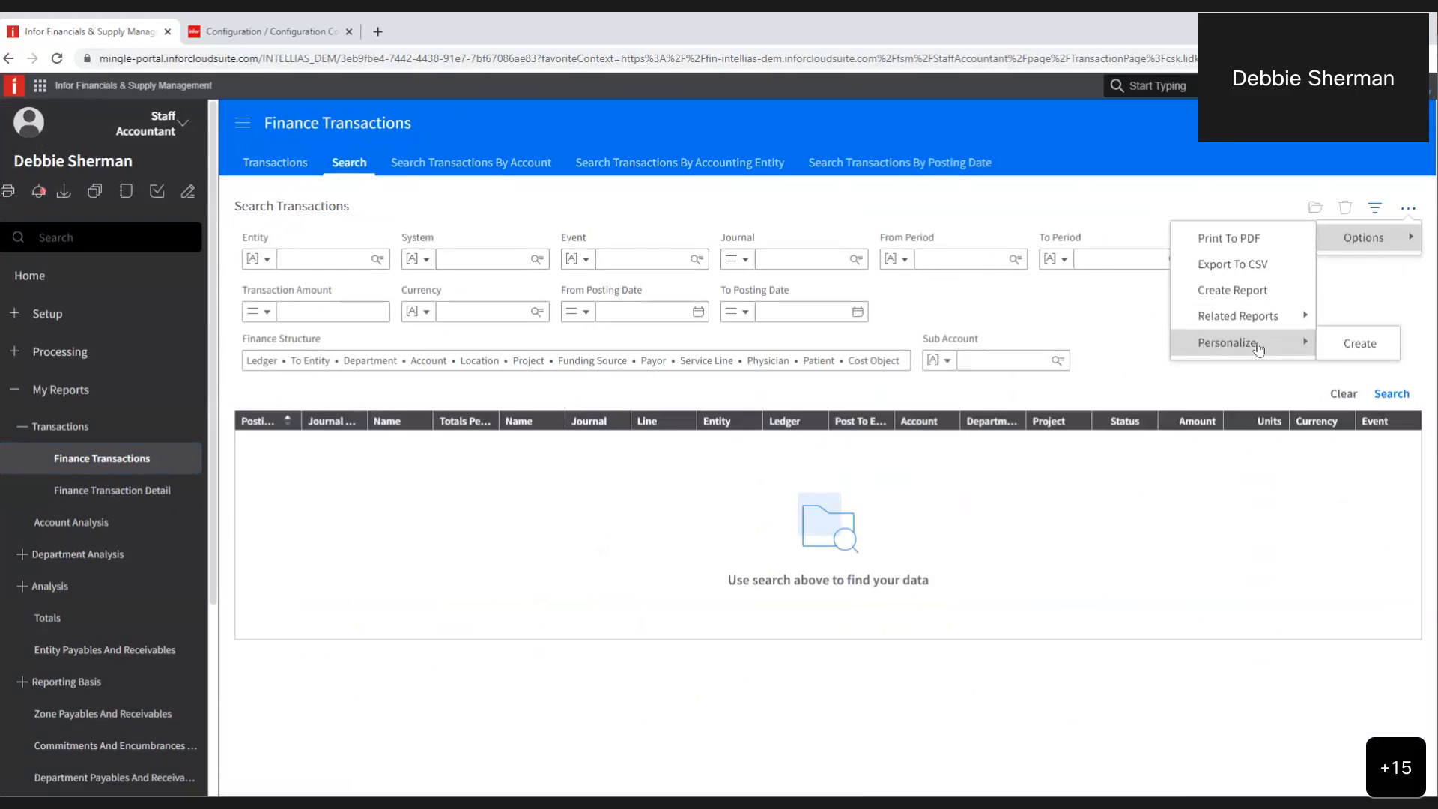
left_click(1360, 343)
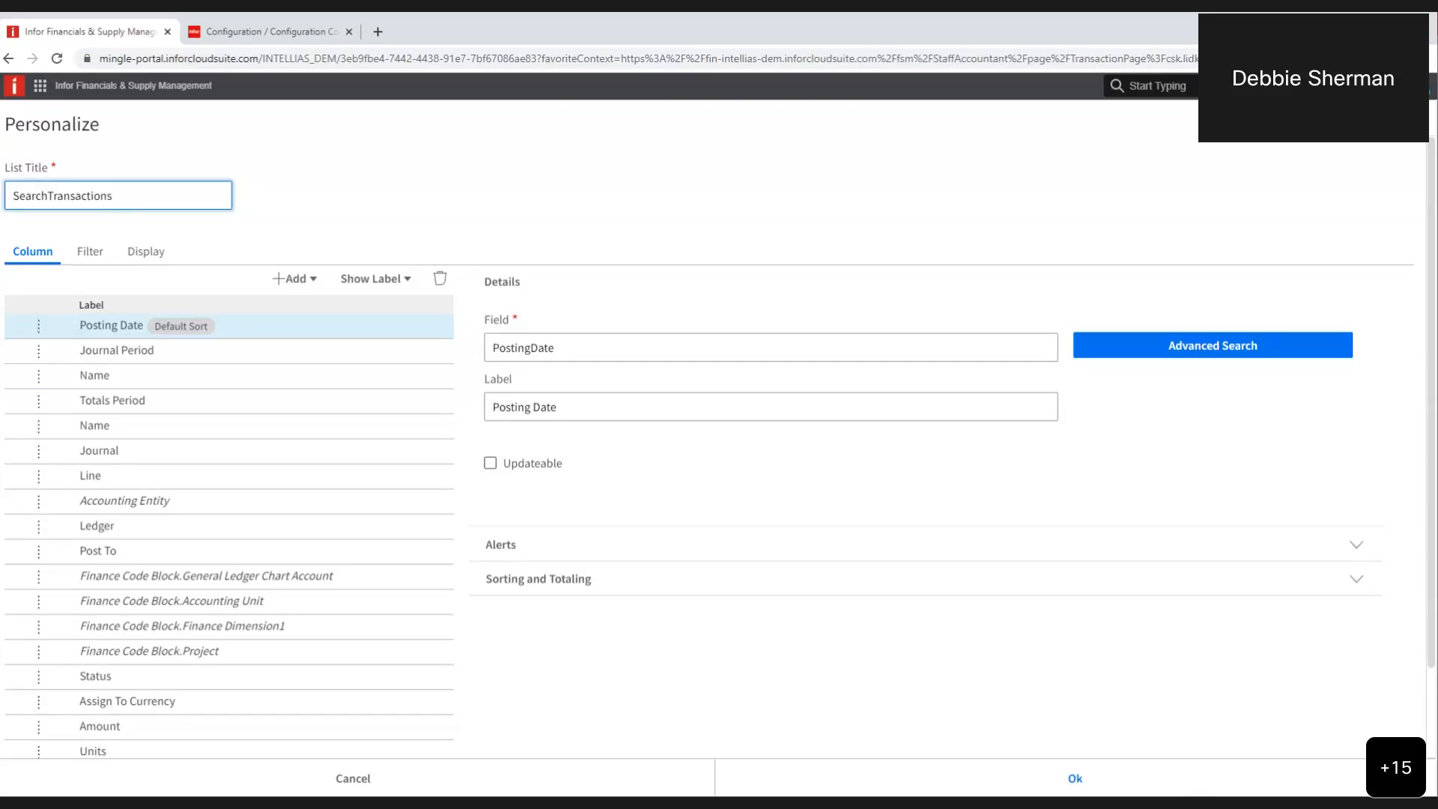
left_click(8, 59)
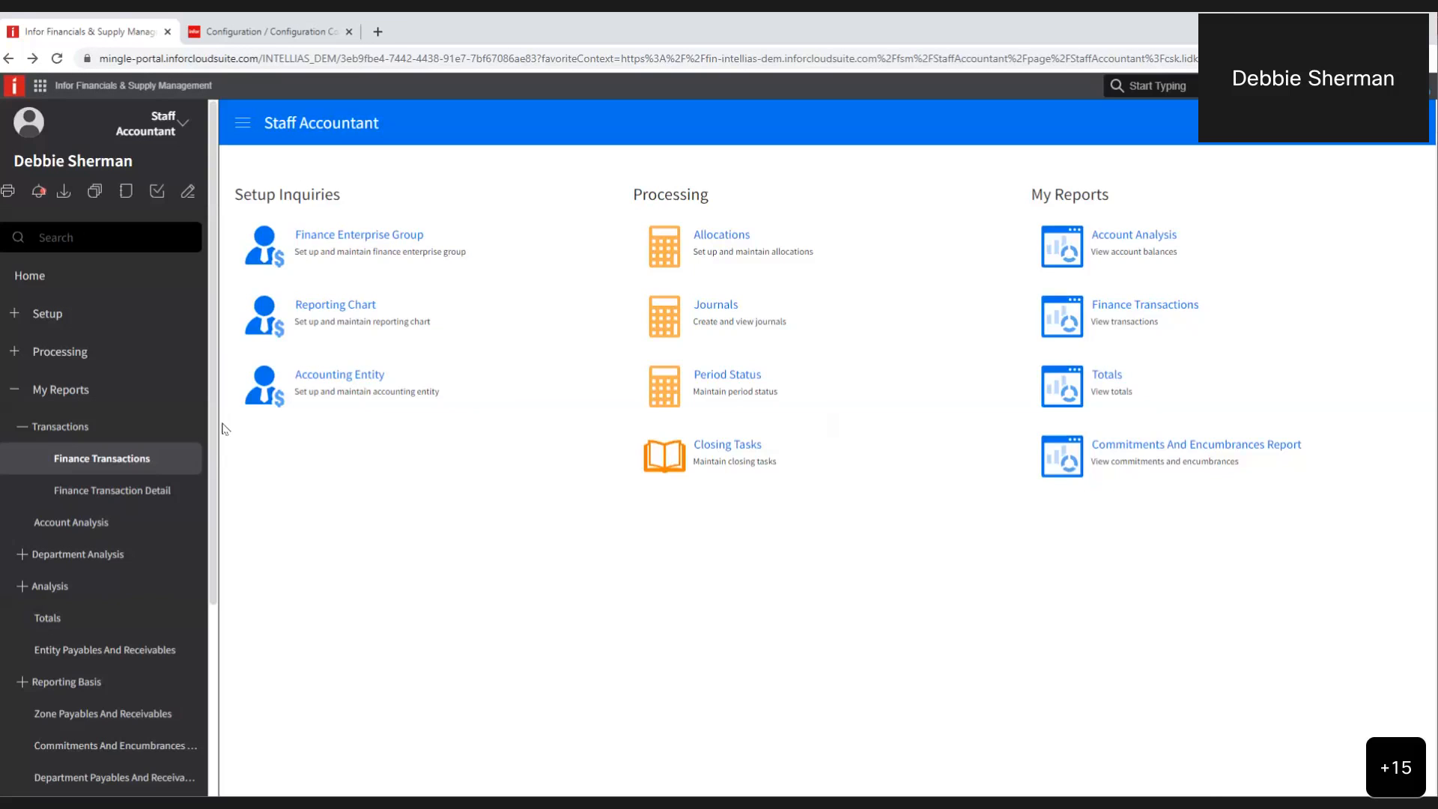
left_click(120, 465)
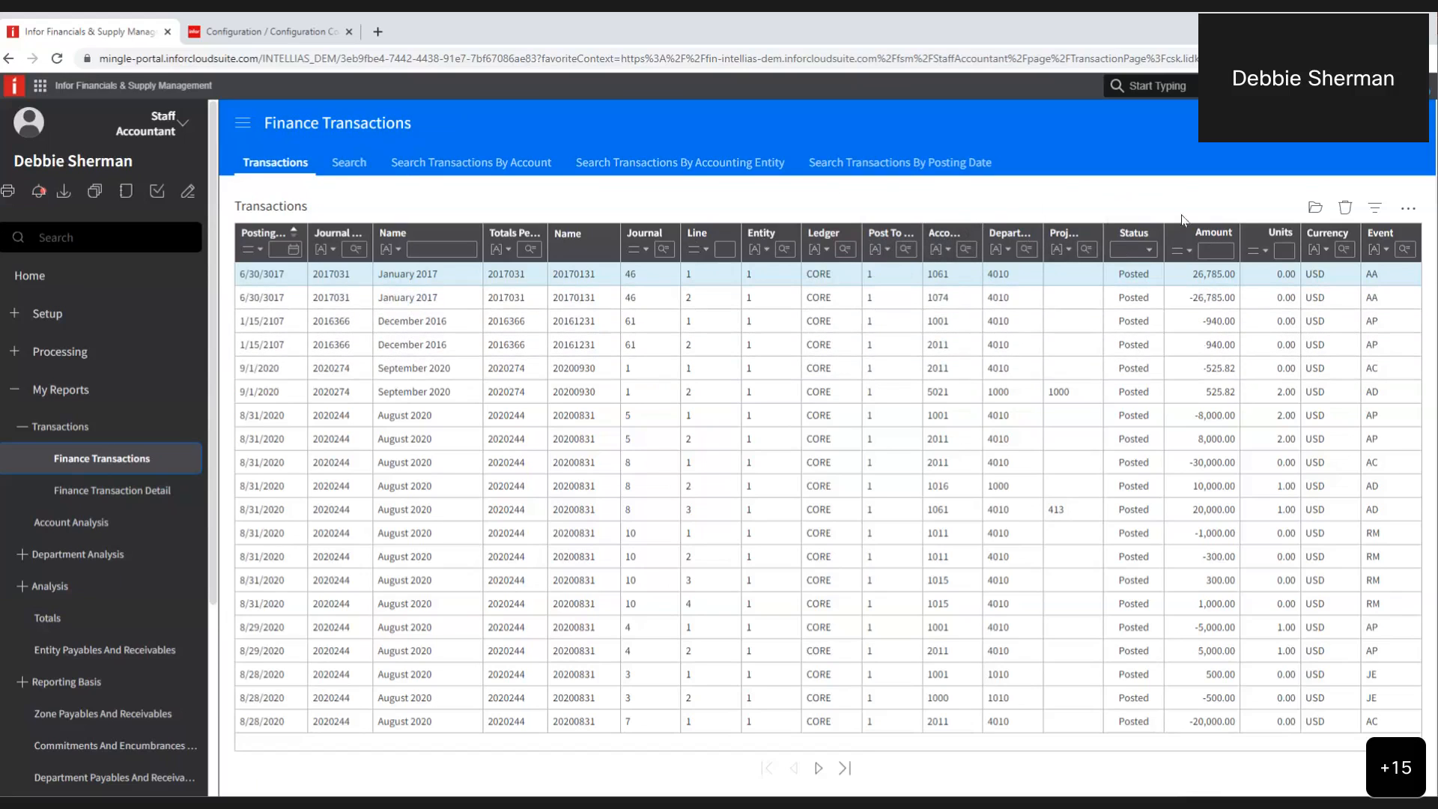
Create a personalization of the Transactions list and add a new field column to it
left_click(1408, 212)
mouse_move(1374, 239)
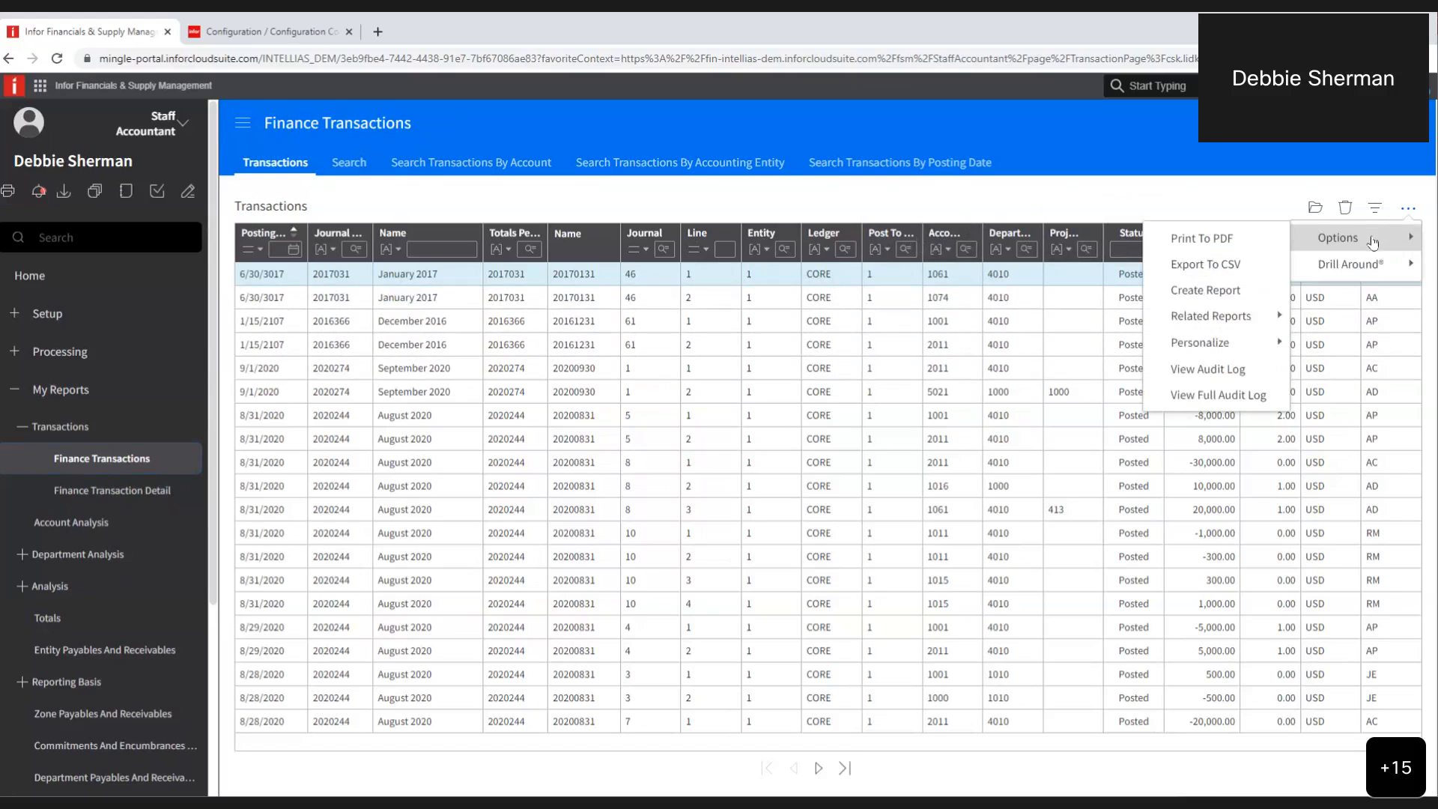
mouse_move(1217, 343)
left_click(1316, 347)
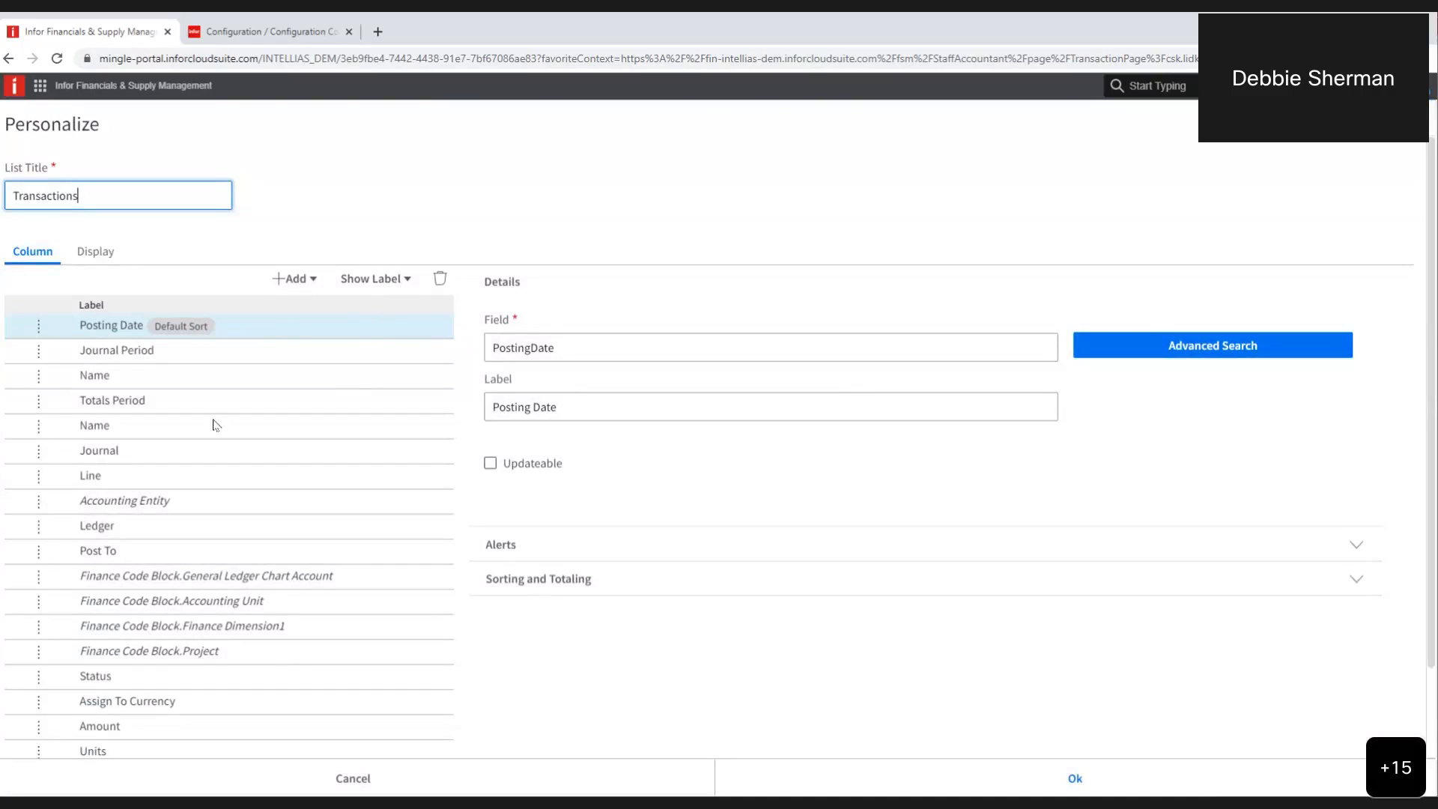
left_click(307, 282)
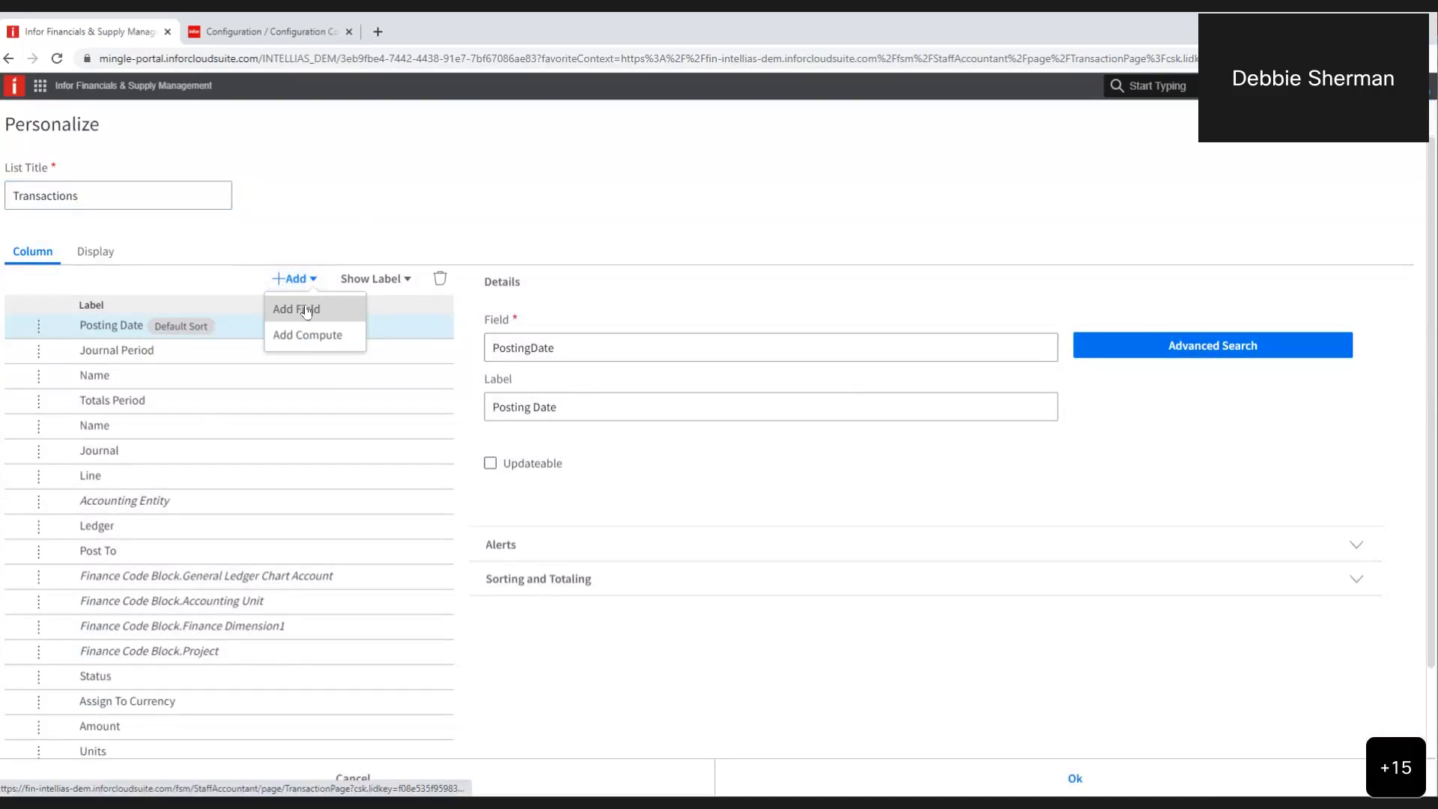
left_click(306, 310)
left_click(508, 349)
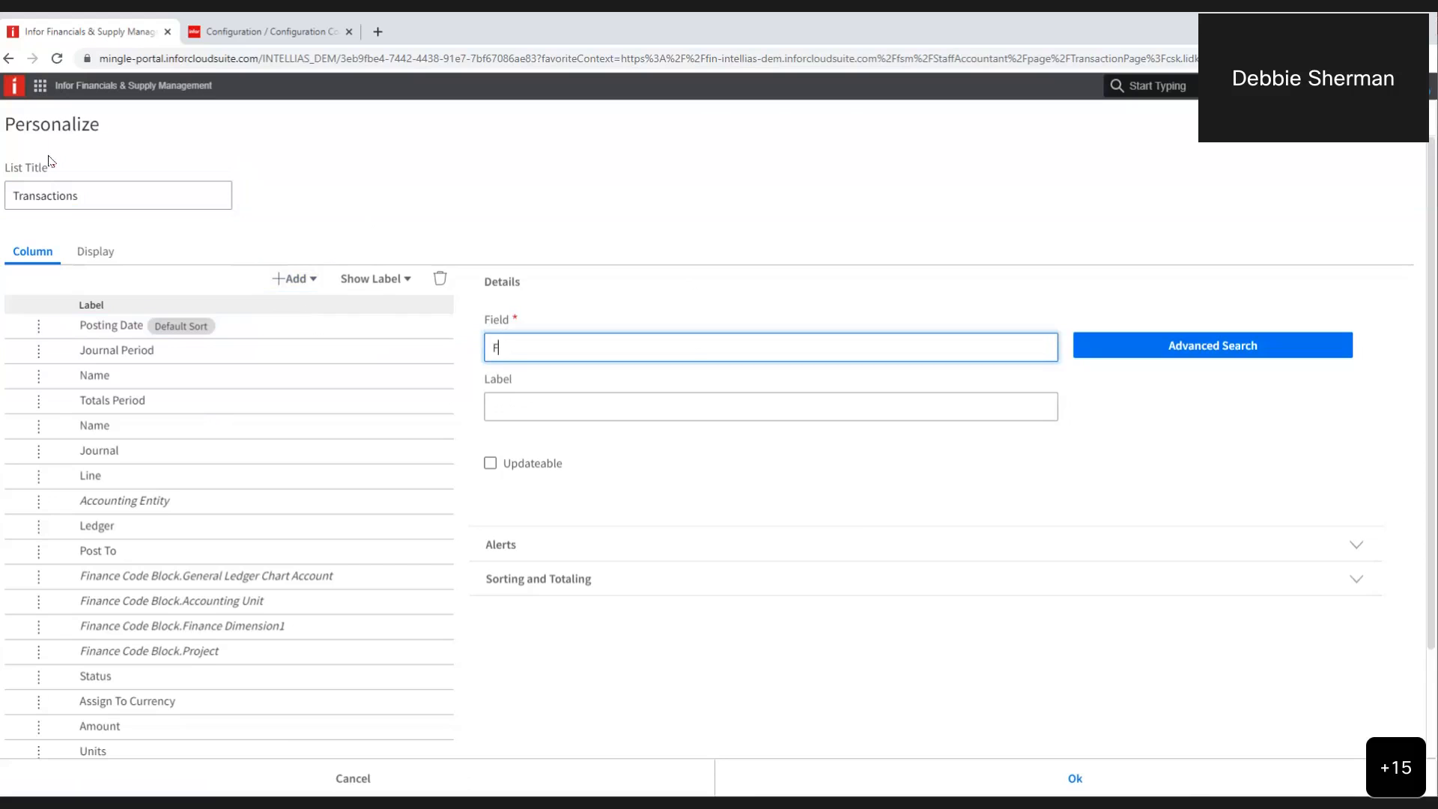
type("inanceDi")
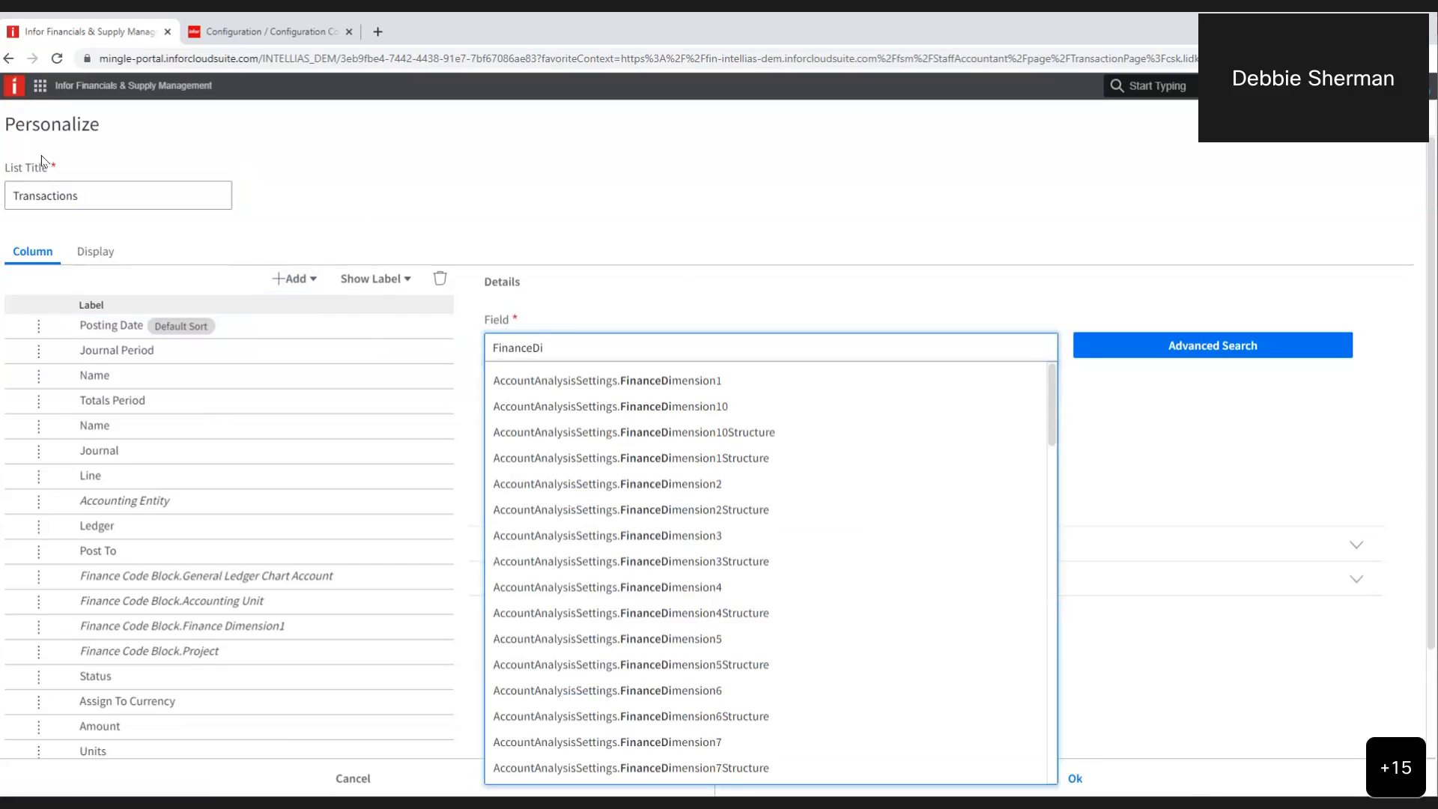
key("BackSpace")
key("BackSpace")
key("BackSpace")
key("BackSpace")
key("BackSpace")
key("BackSpace")
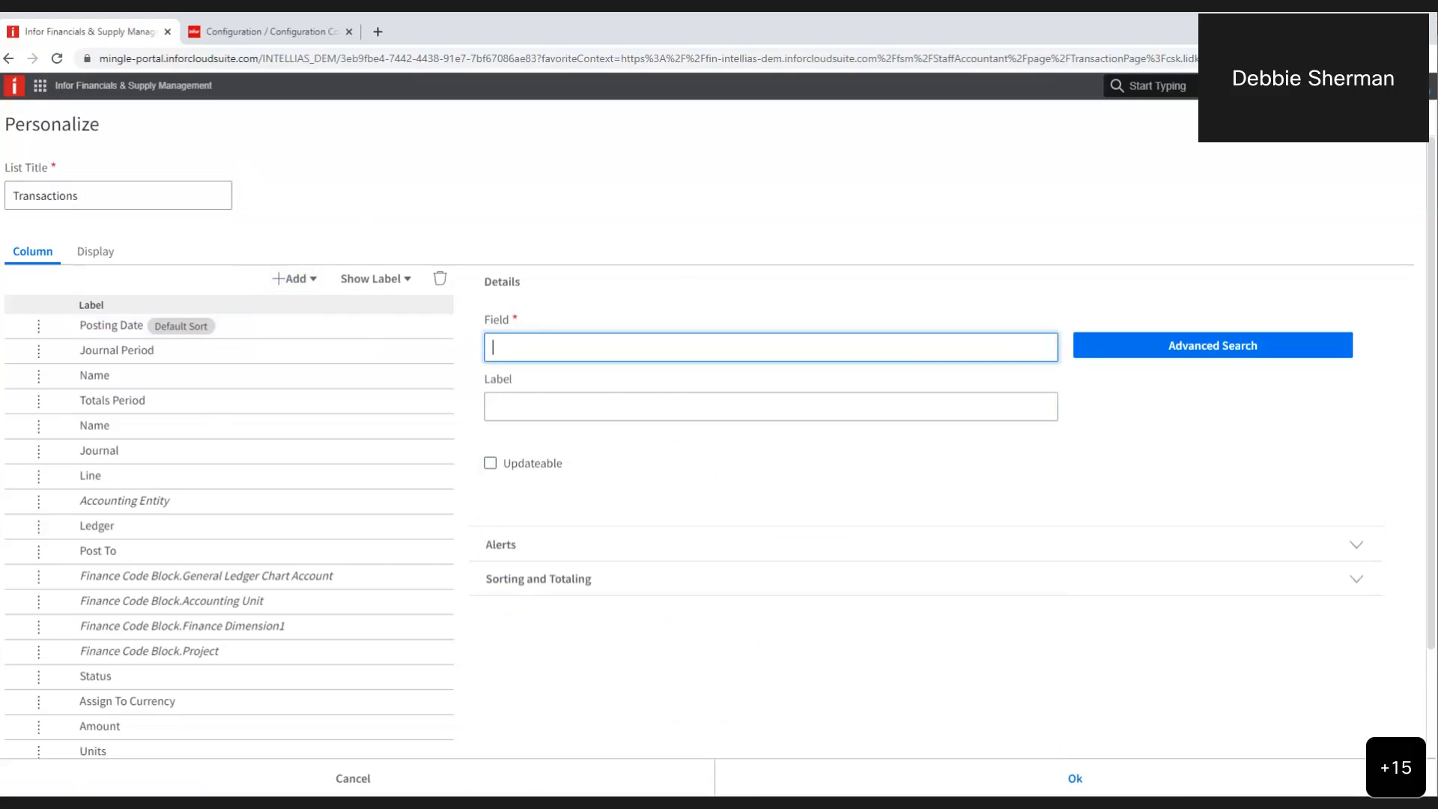
type("FinanceCodeBlock.FinanceDi")
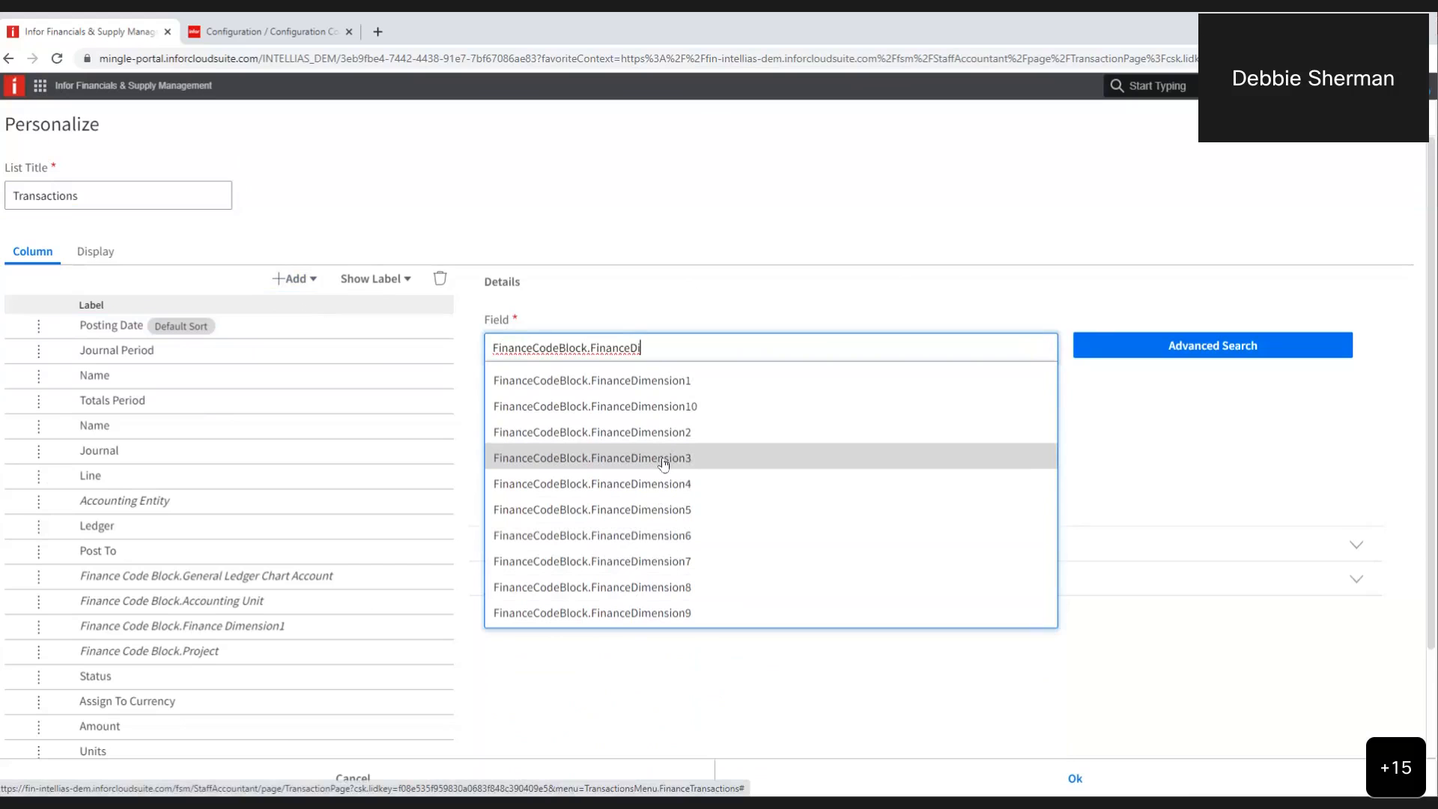
Find FinanceCodeBlock.FinanceDimension3 with the advanced field search and choose it as the new column's field
left_click(1210, 349)
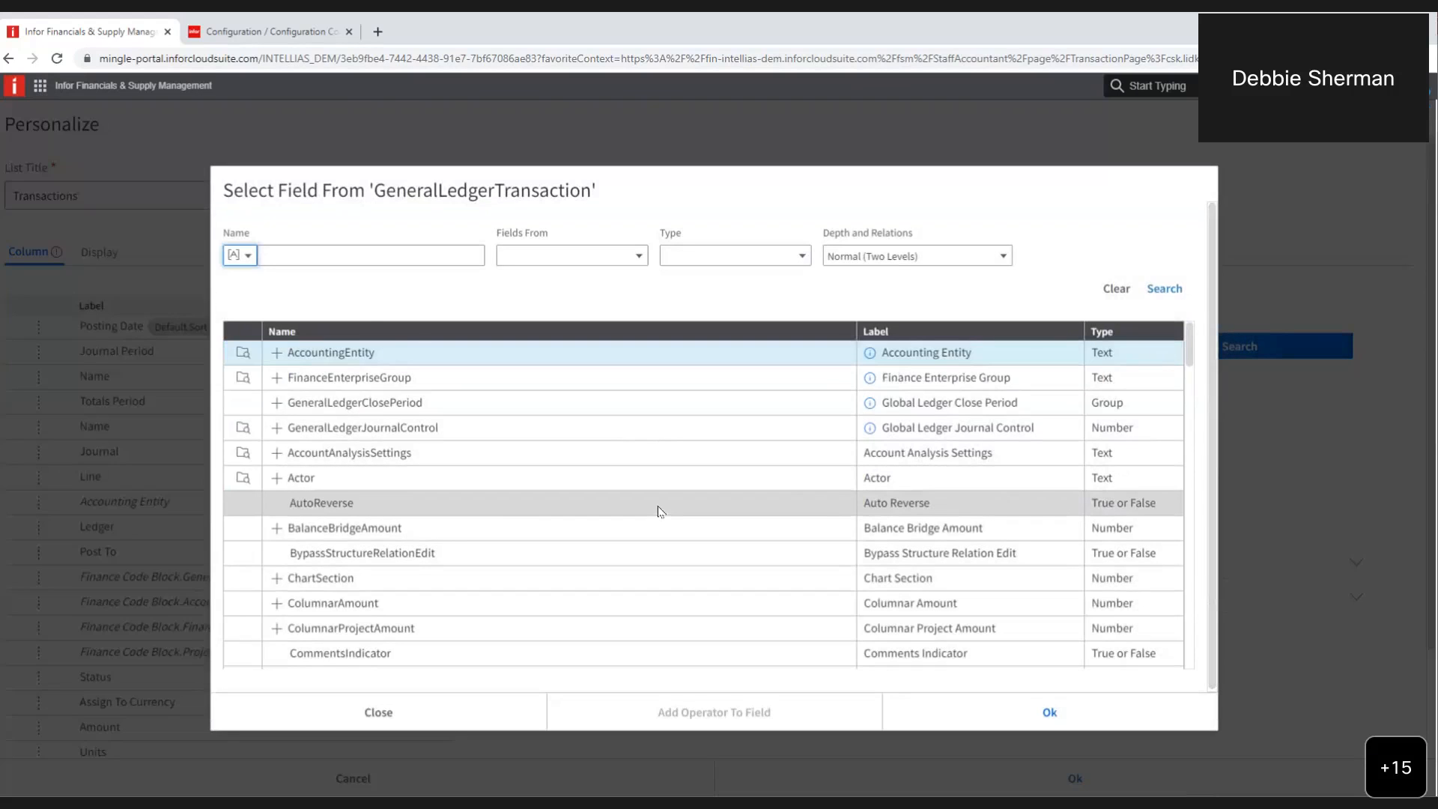
left_click(310, 254)
type("FinanceDimension")
key("BackSpace")
key("BackSpace")
key("BackSpace")
key("BackSpace")
key("BackSpace")
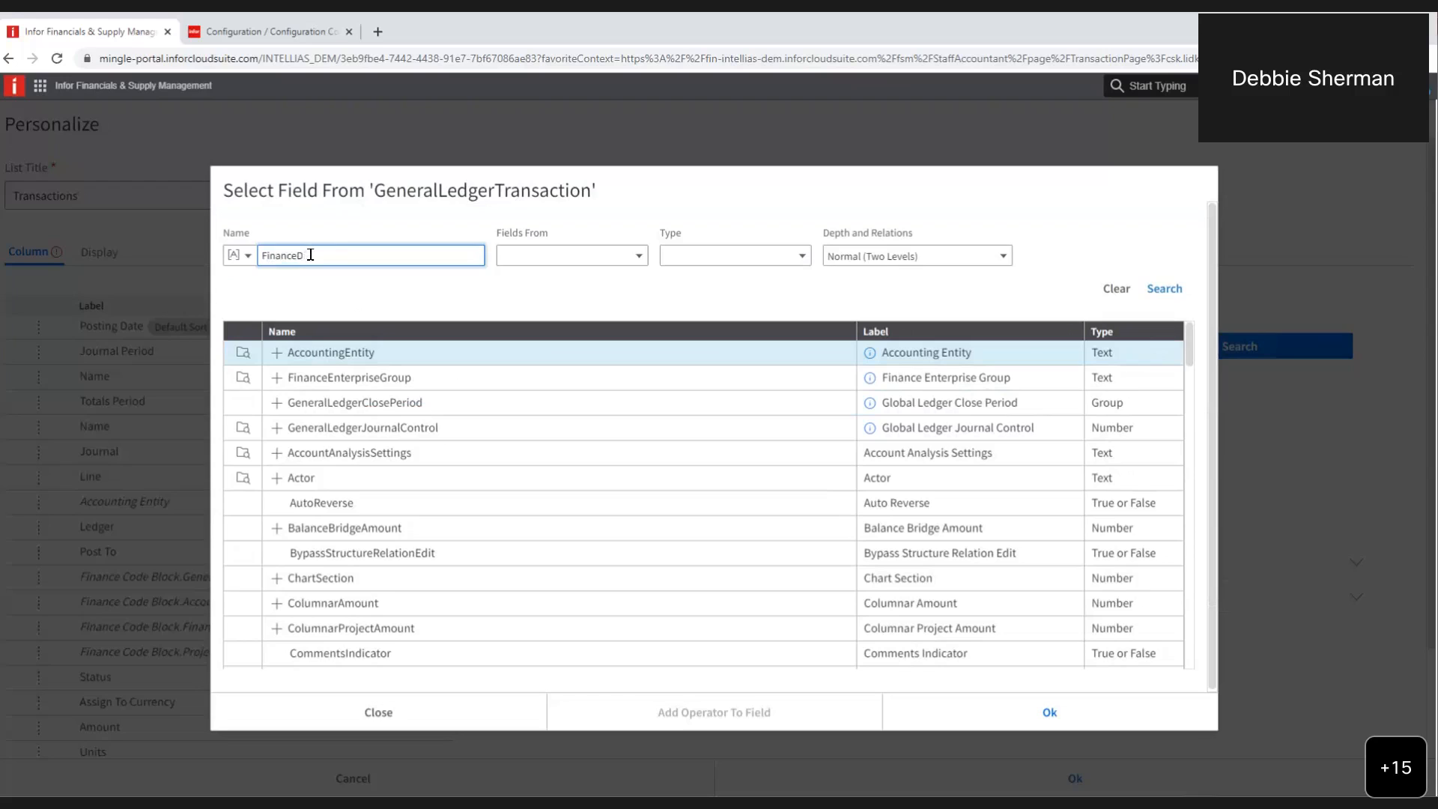
type("odeBlock.FinanceDimension3")
left_click(1165, 289)
left_click(442, 361)
left_click(1046, 714)
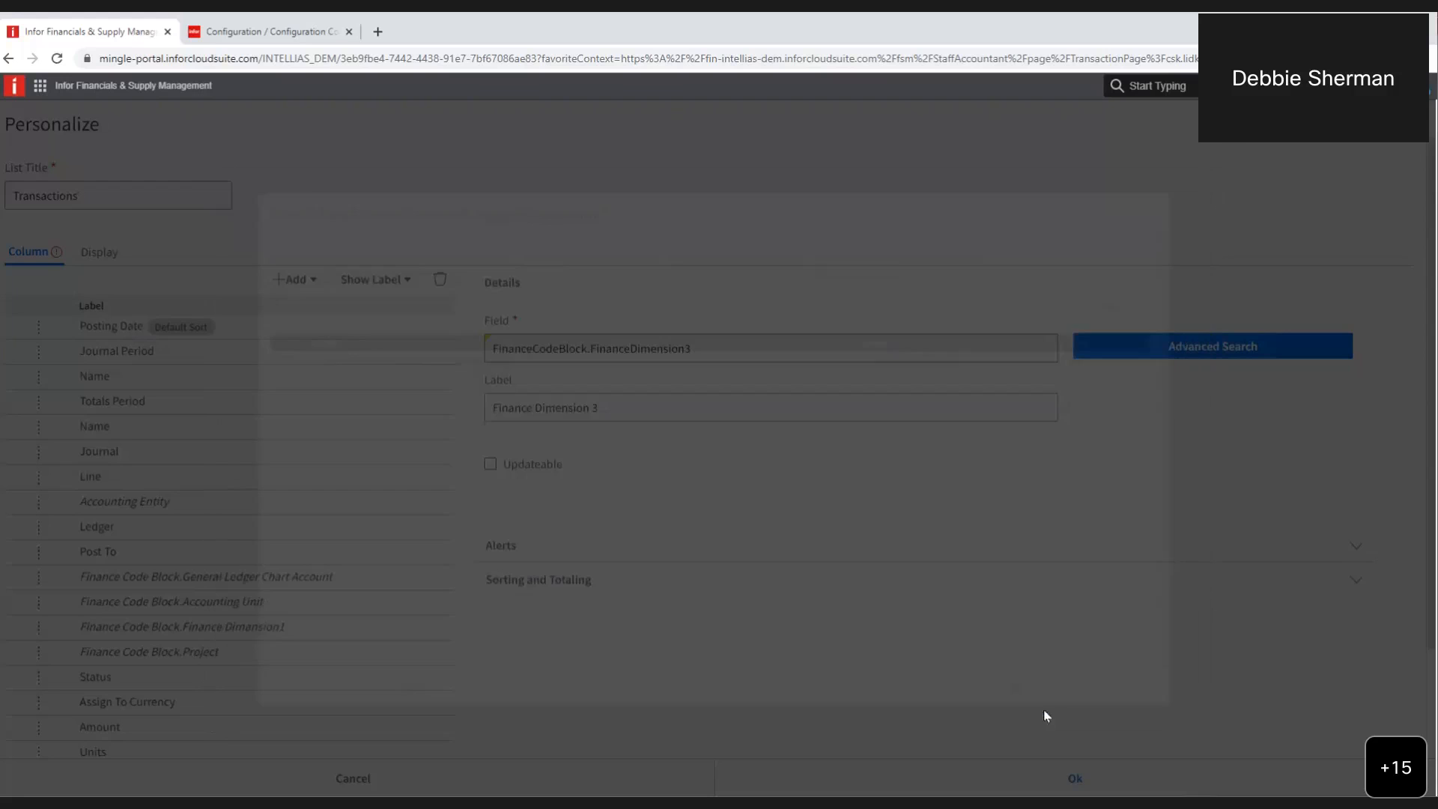
Label the new FinanceCodeBlock.FinanceDimension3 column "Location" and check its place among the list columns
left_click_drag(610, 408, 474, 401)
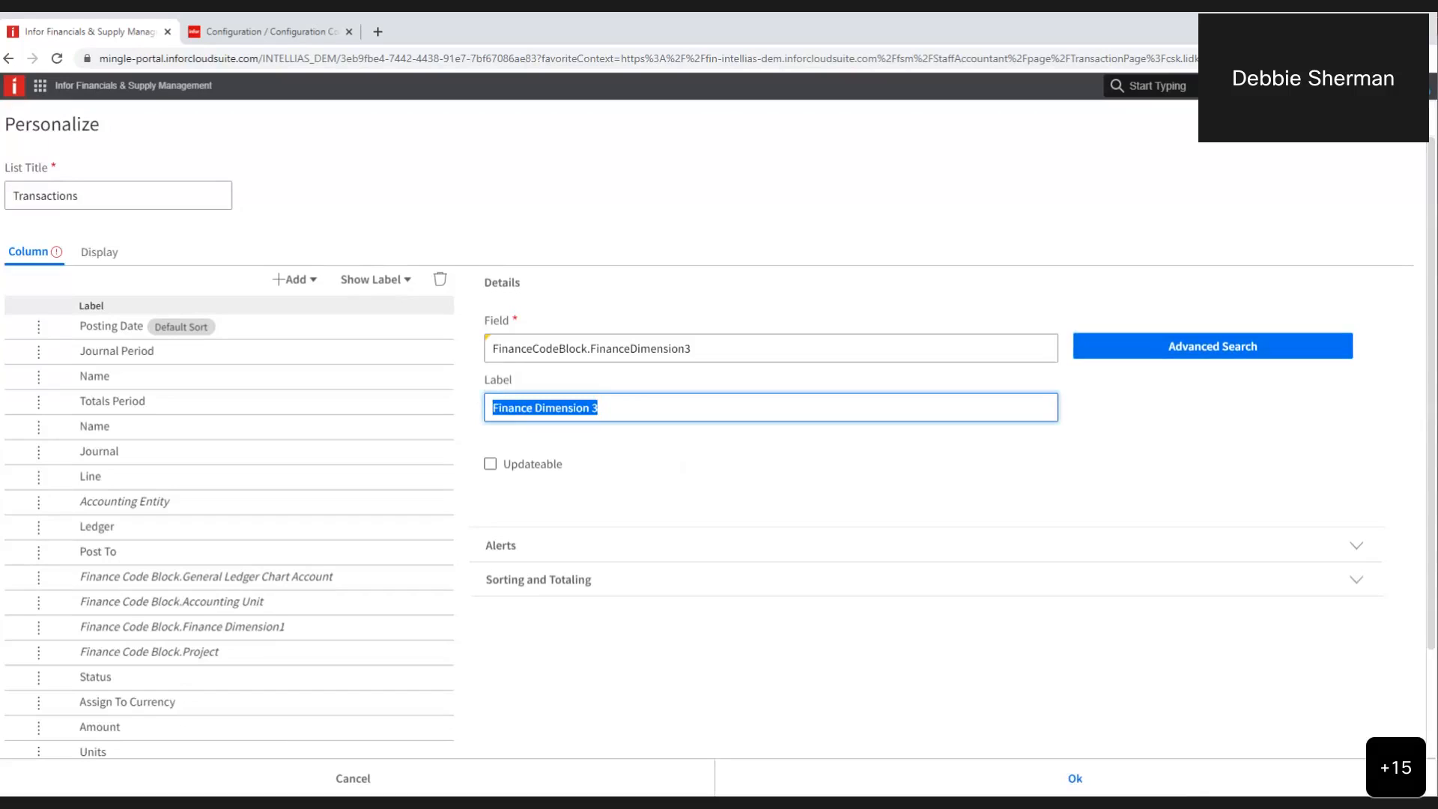
type("Location")
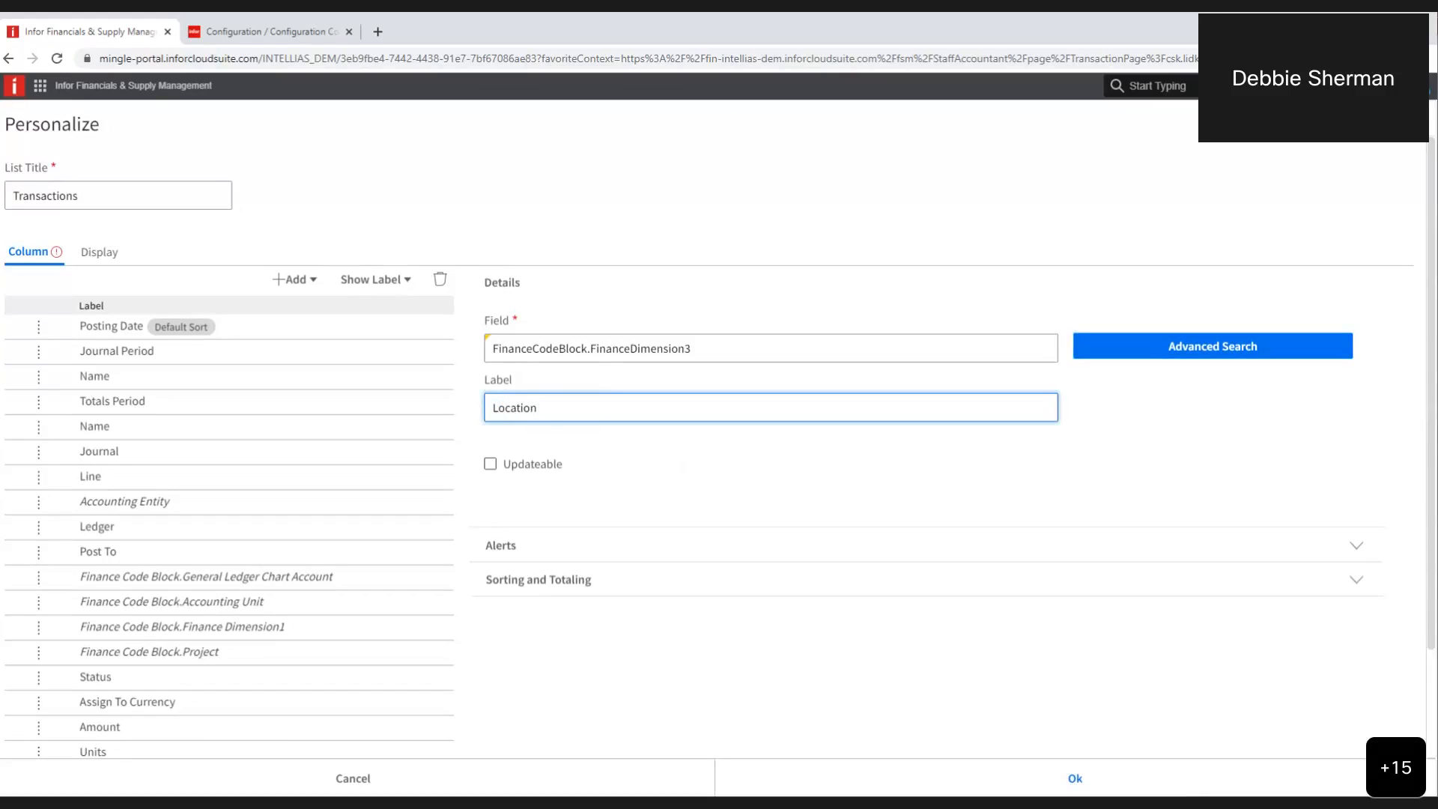
key("Tab")
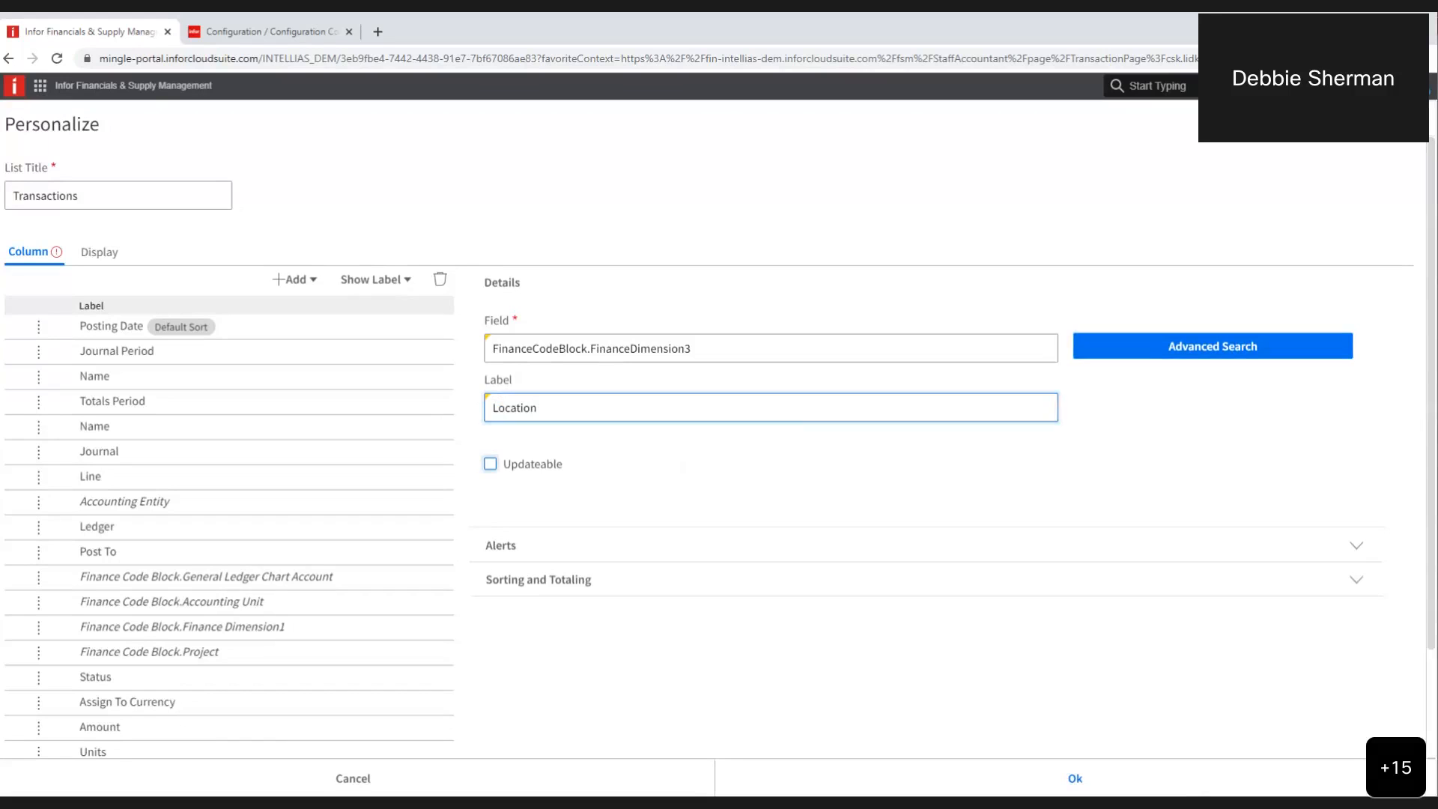
scroll(105, 517, "down", 2)
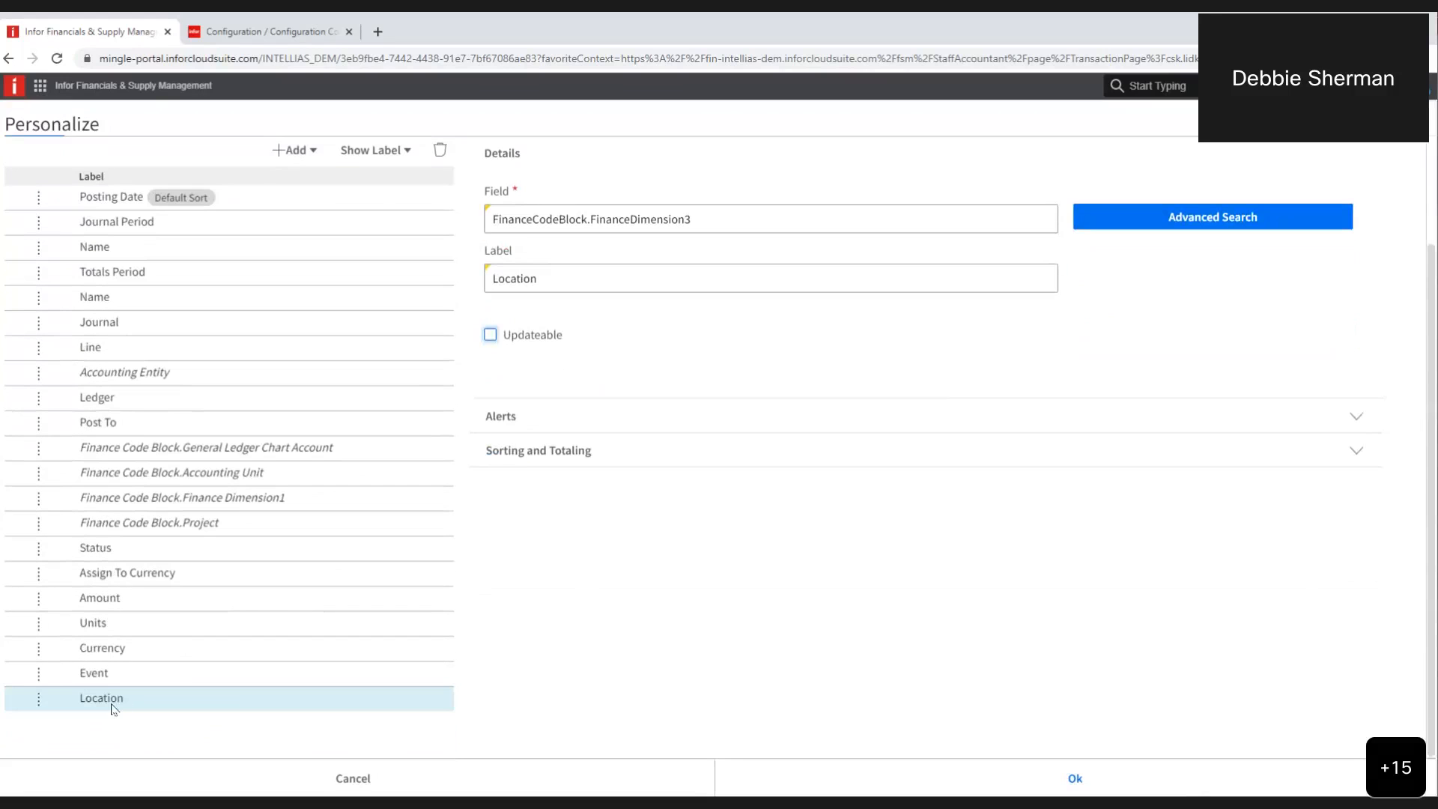
Move the Location column to directly after Post To, and Finance Dimension1 to directly after Location
left_click_drag(37, 697, 38, 448)
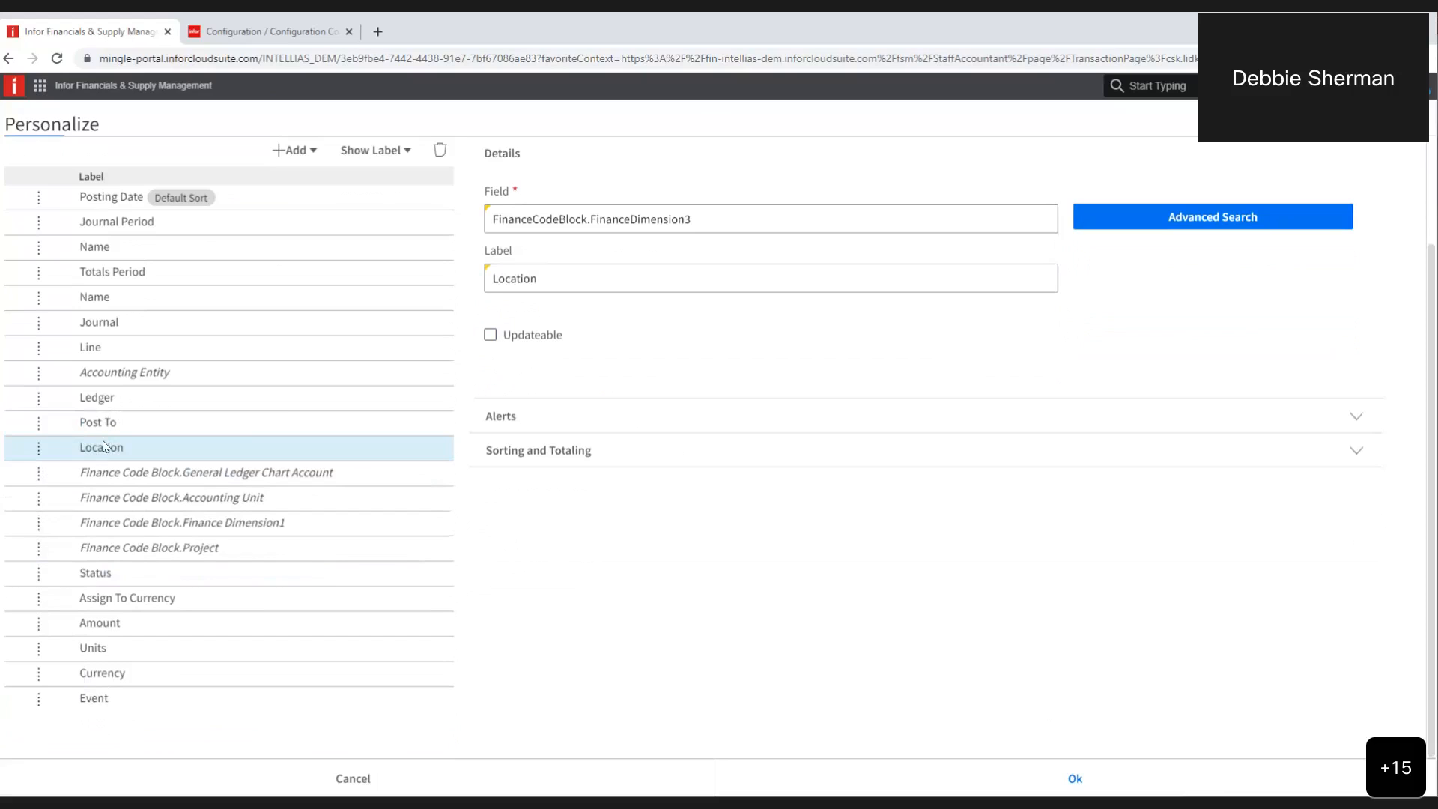
left_click_drag(39, 522, 36, 473)
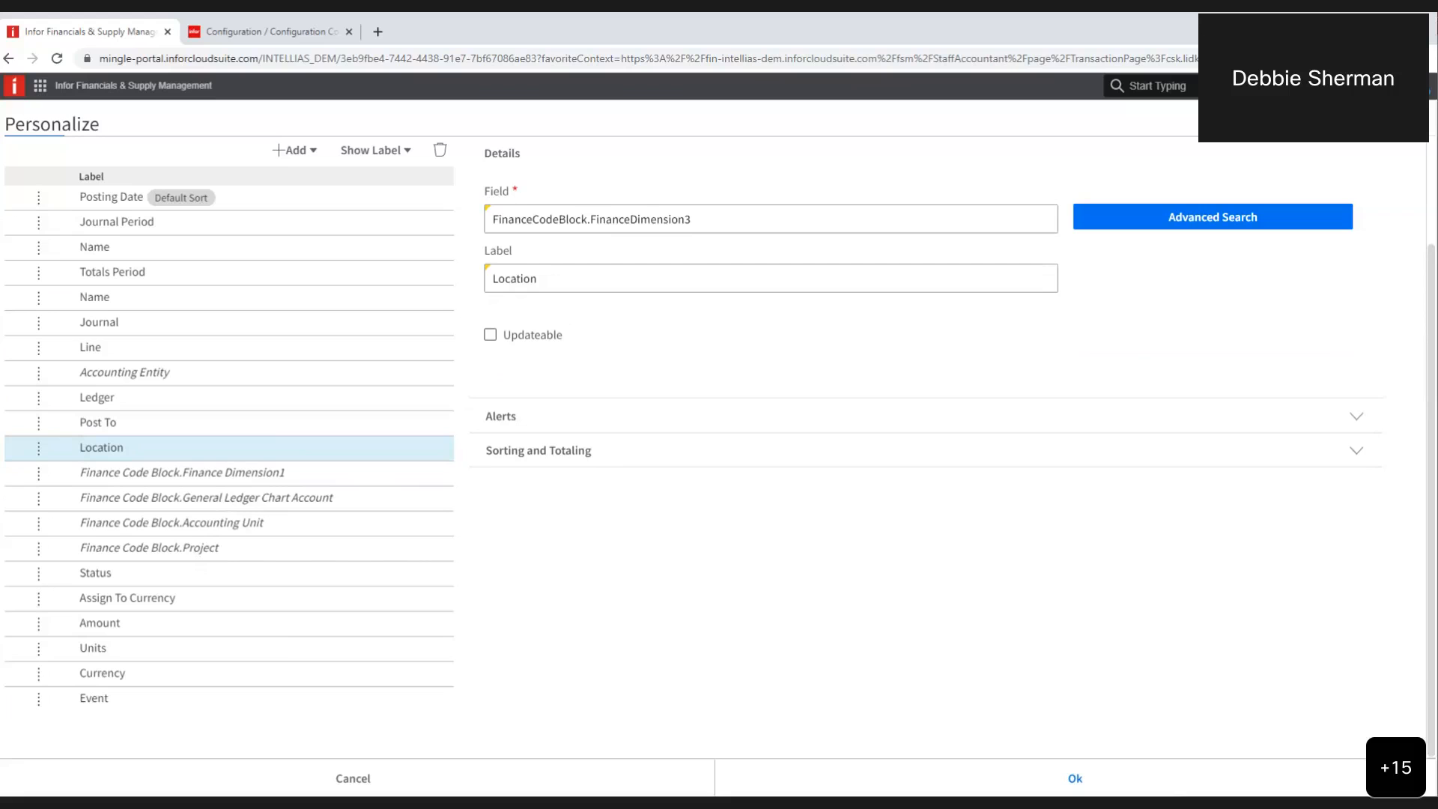
Search the available fields for FinanceCodeBlock.FinanceDimension3 from the Location column's details
left_click(1228, 213)
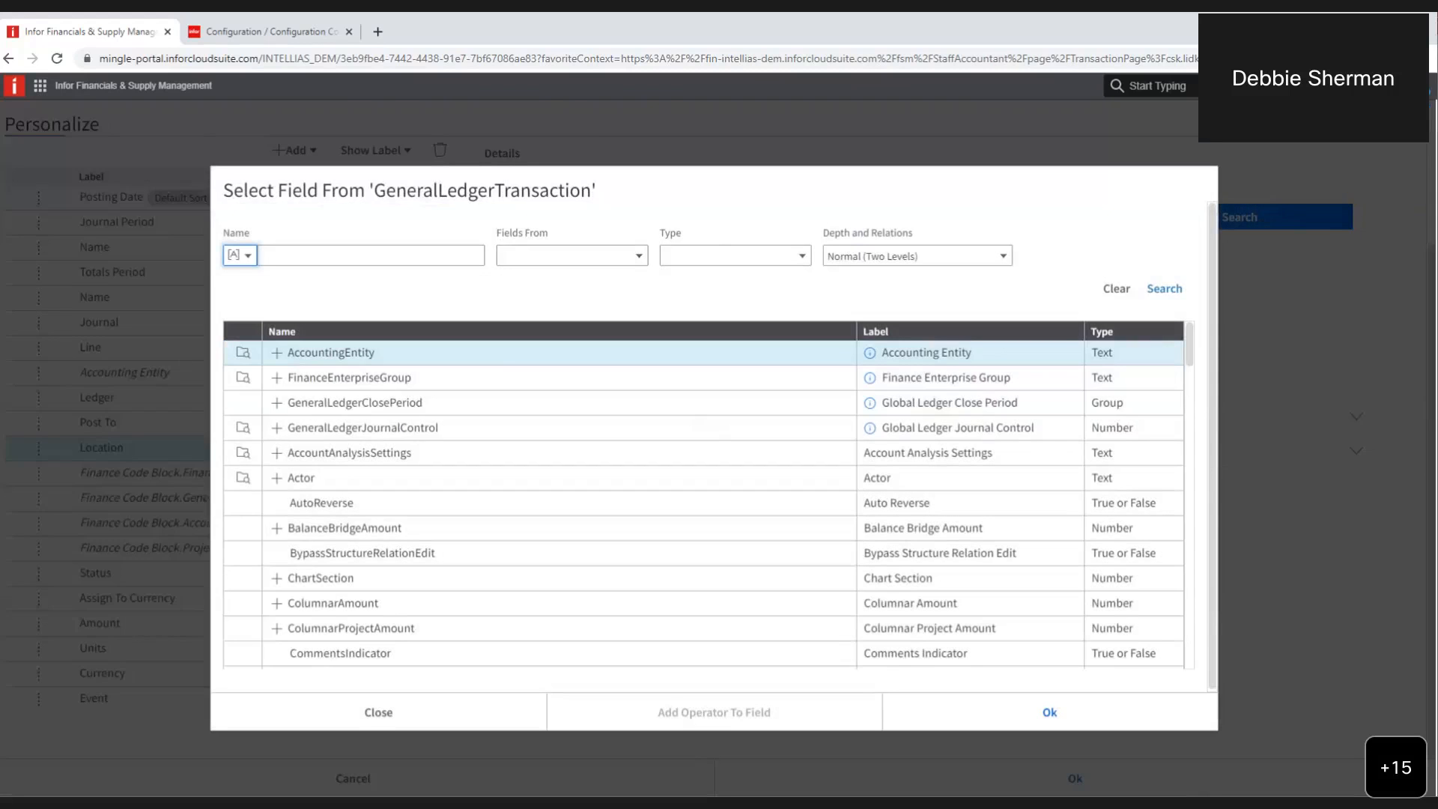
left_click(327, 255)
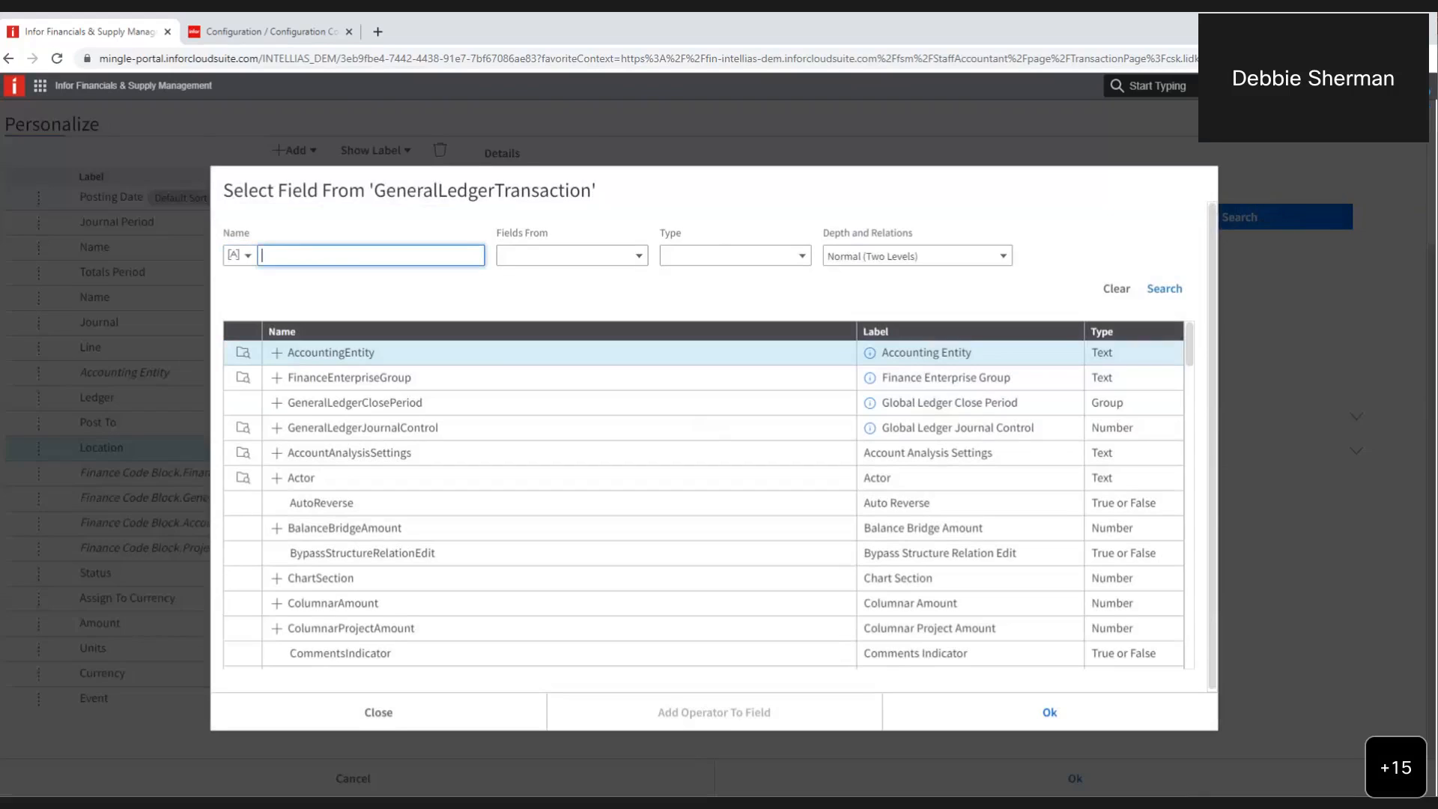
type("FinanceCode")
type("Block.Finan")
type("ceDimensi")
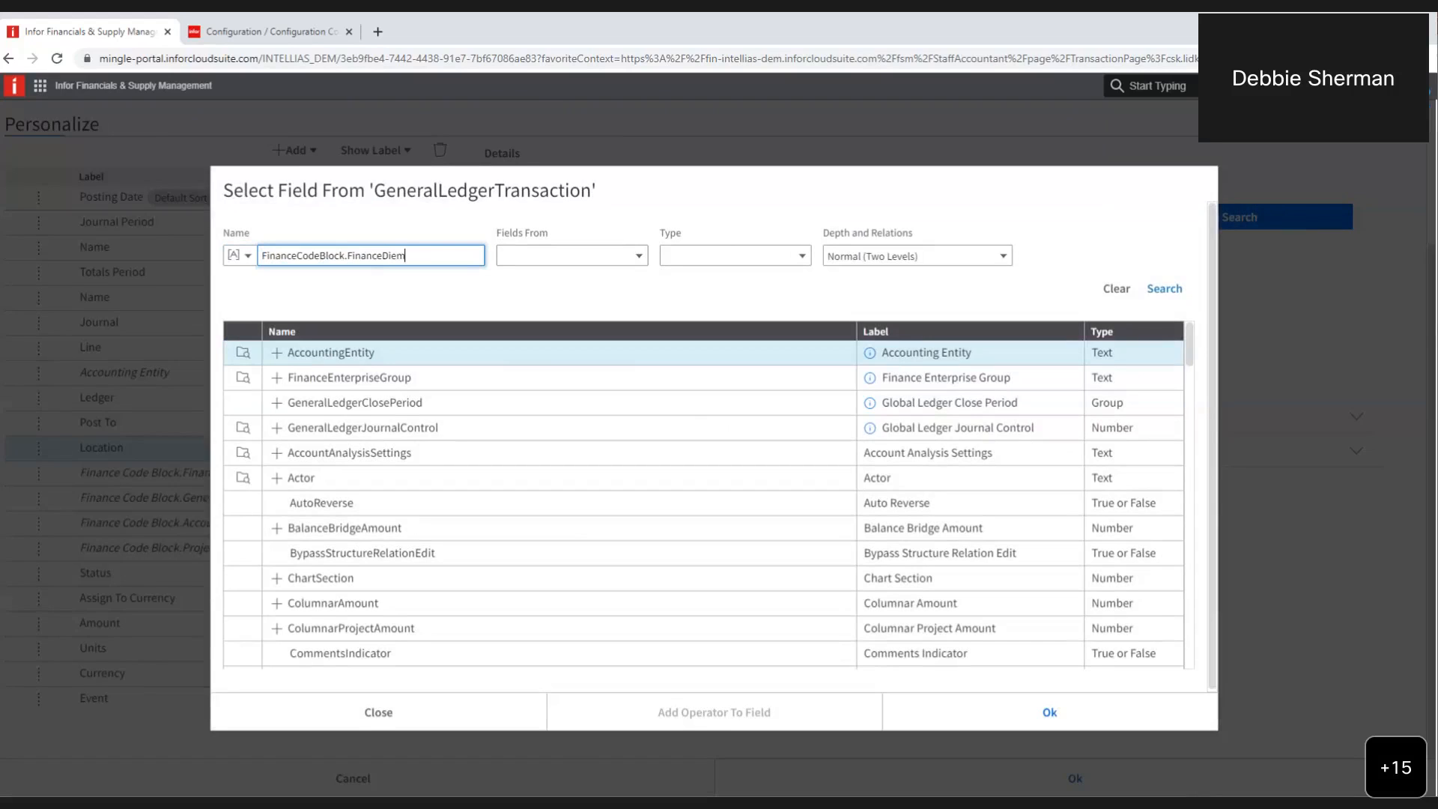
type("on3")
left_click(1165, 289)
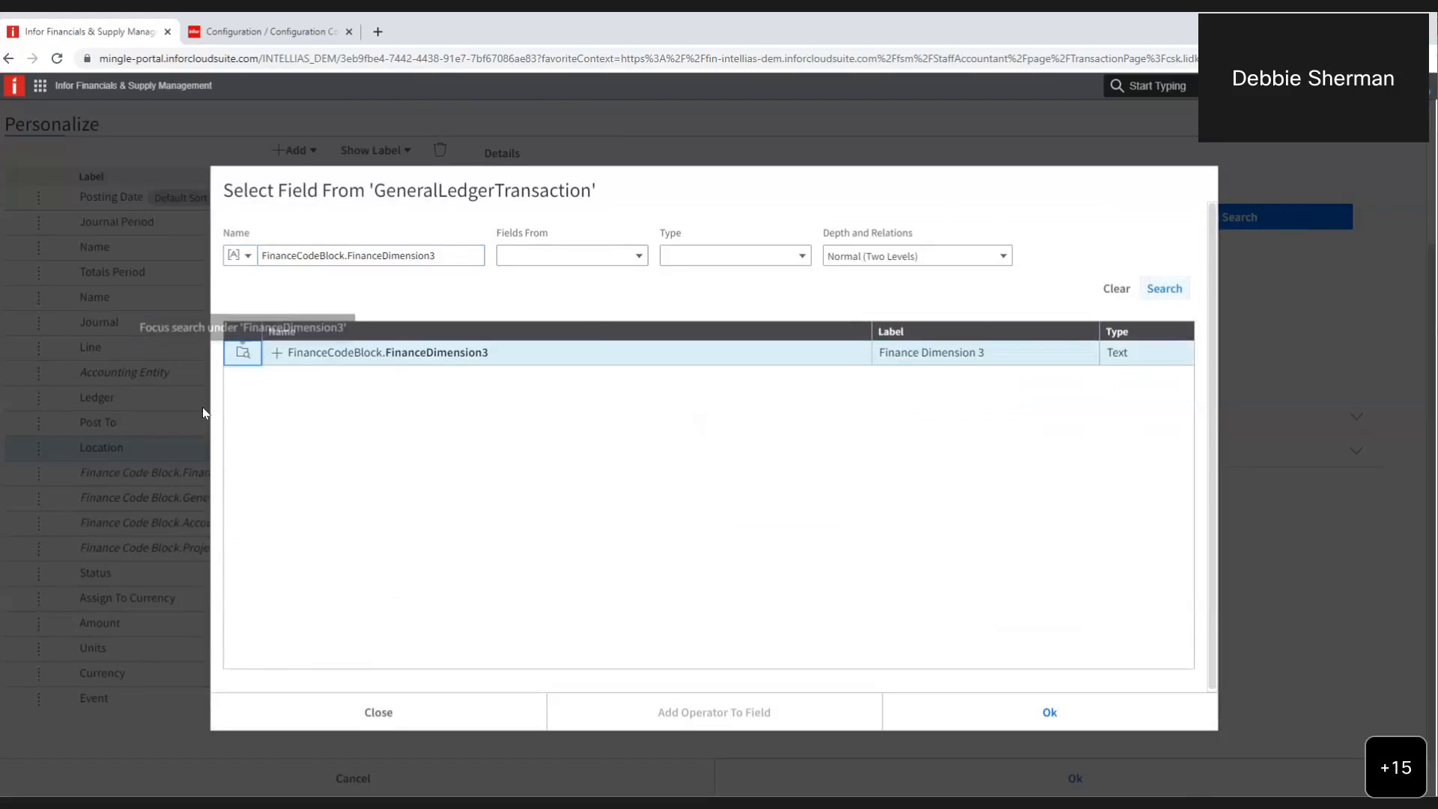
Expand FinanceCodeBlock.FinanceDimension3 and choose its INTRegion field for the selected column
left_click(277, 353)
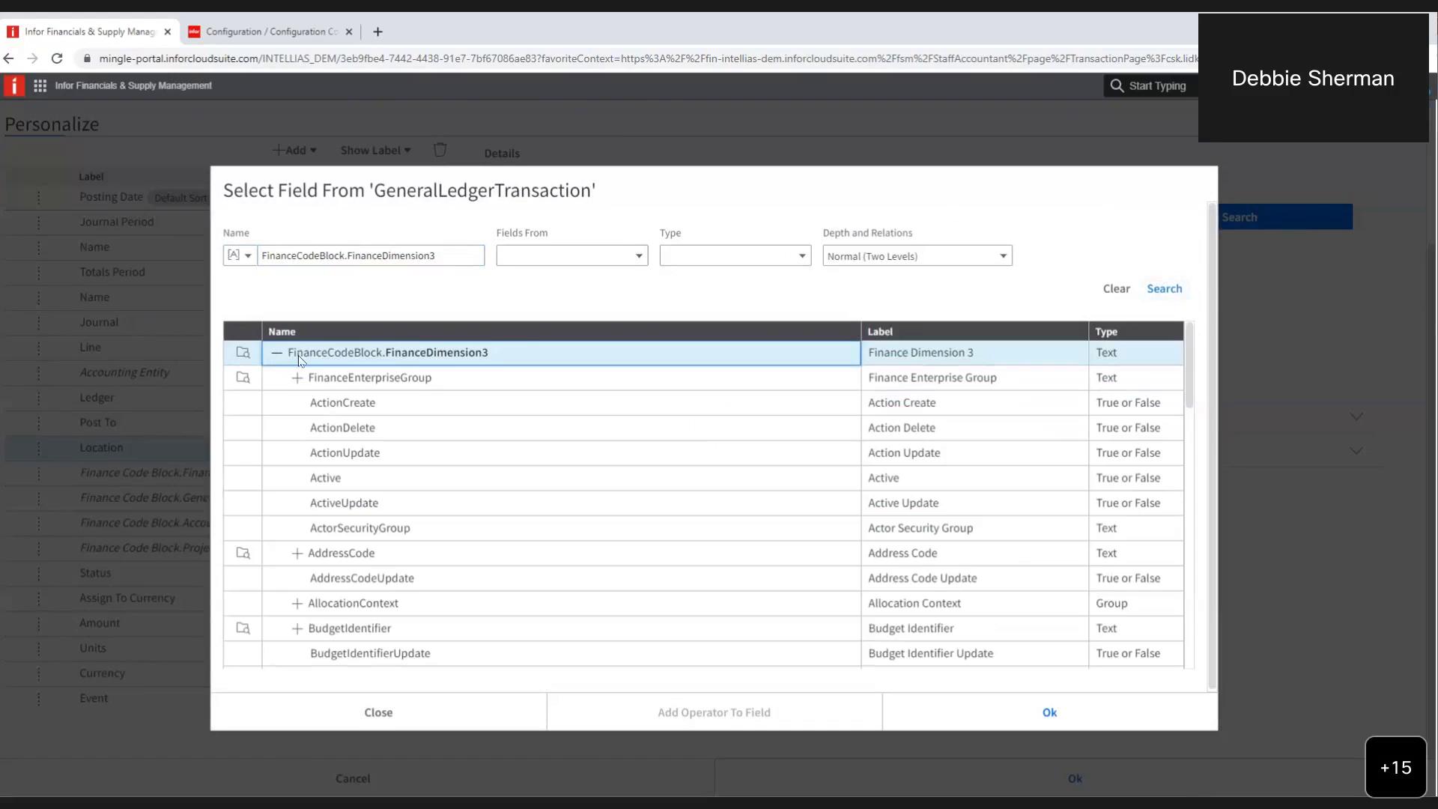
scroll(366, 435, "down", 10)
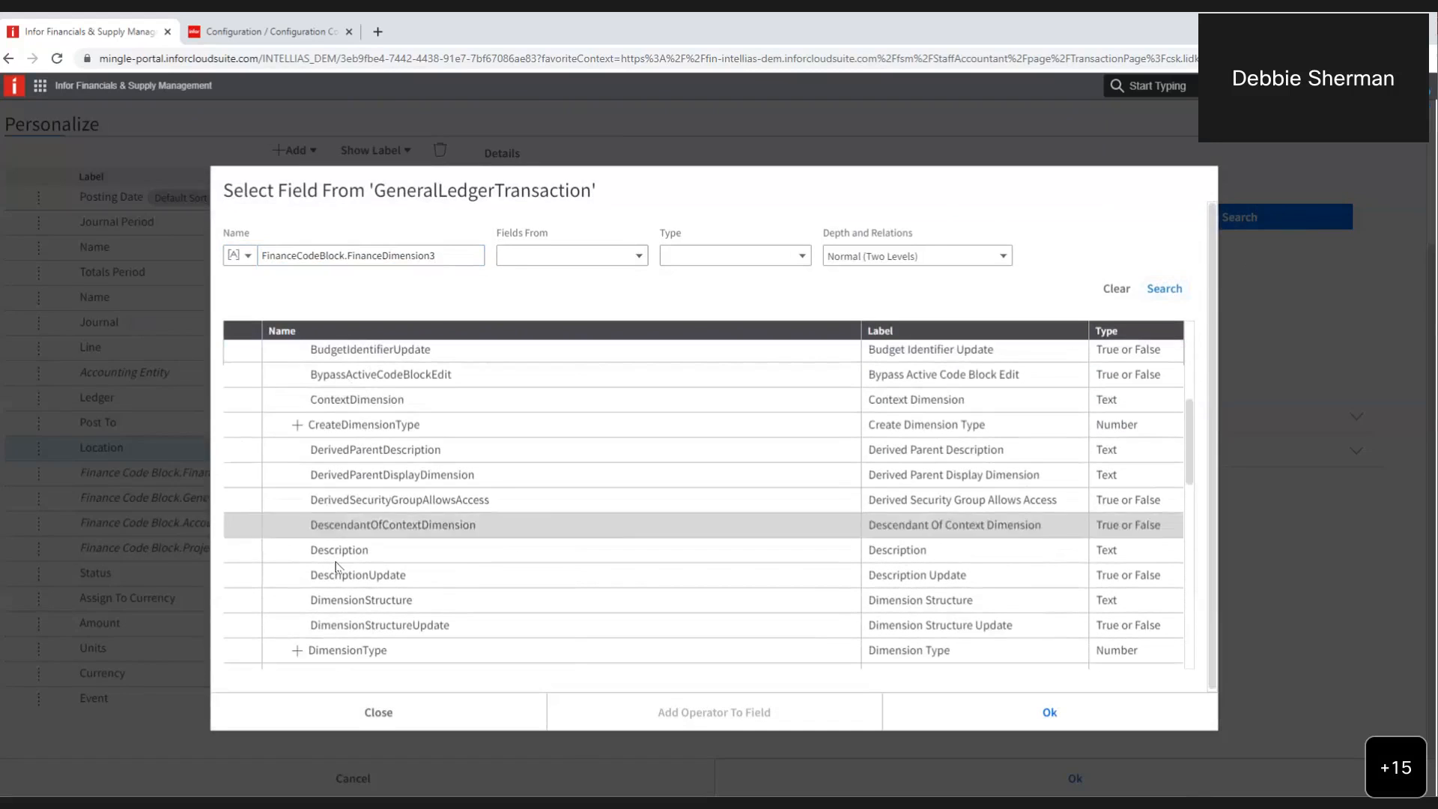
scroll(339, 567, "down", 3)
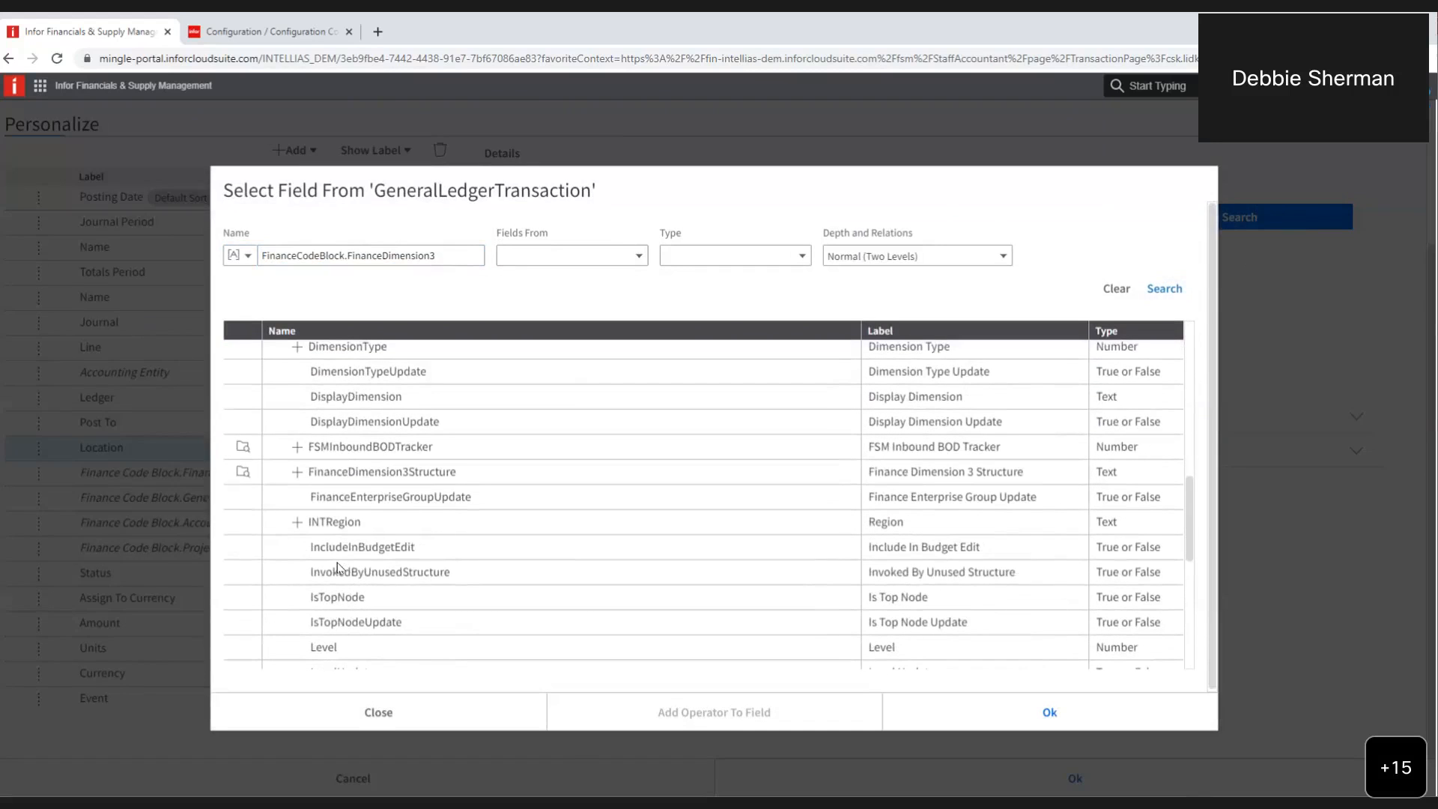
left_click(330, 524)
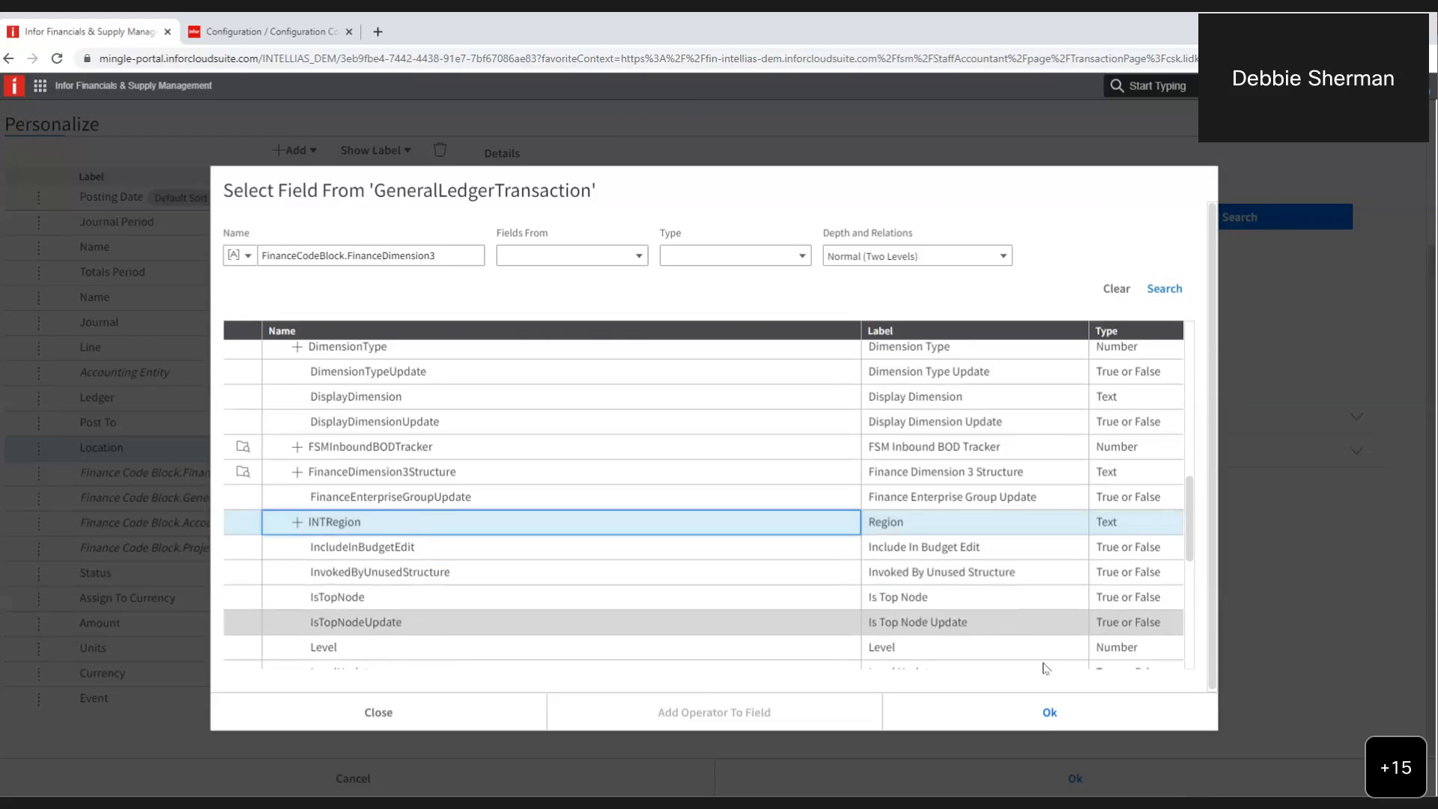
left_click(1049, 716)
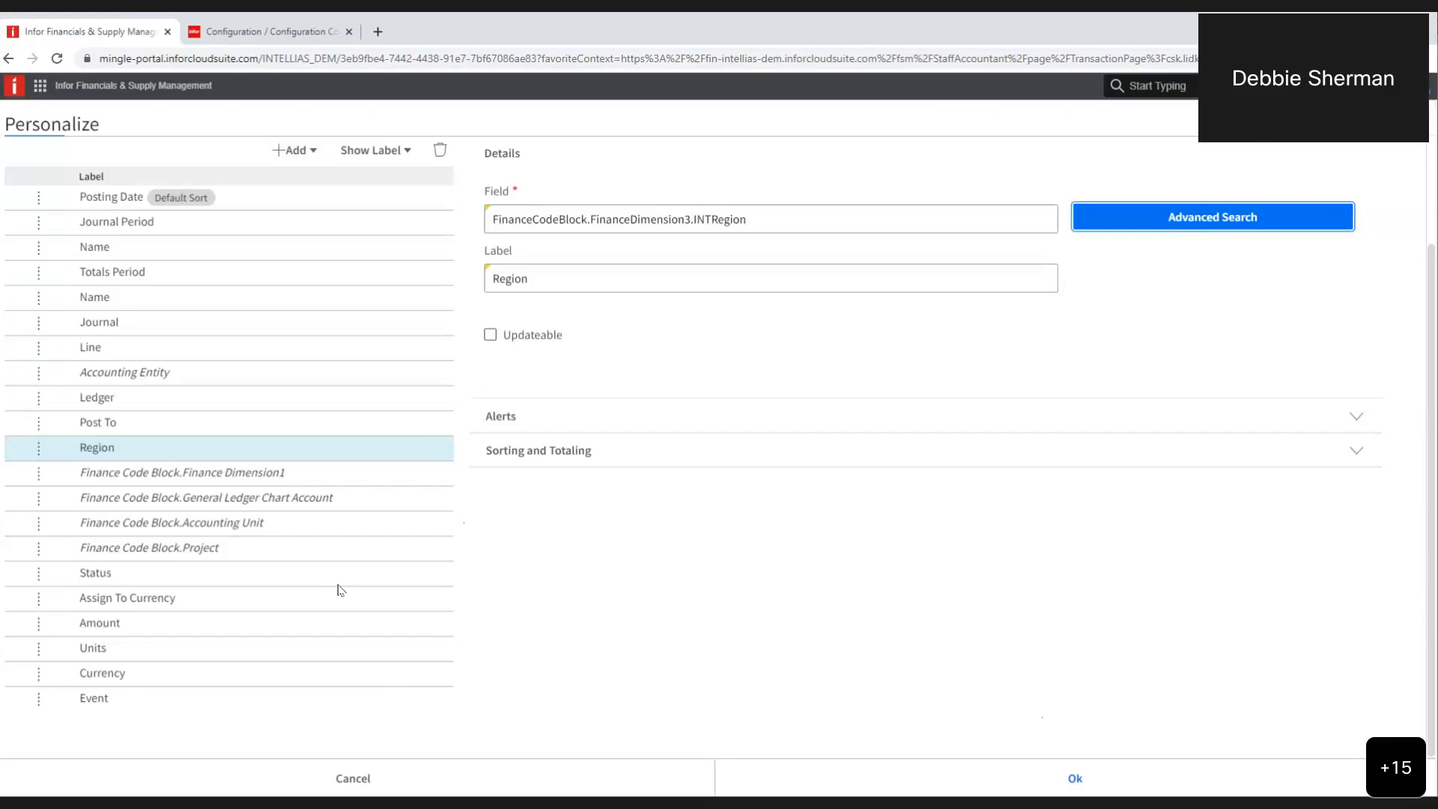
Review the column list and save the Transactions list personalization
scroll(340, 590, "up", 2)
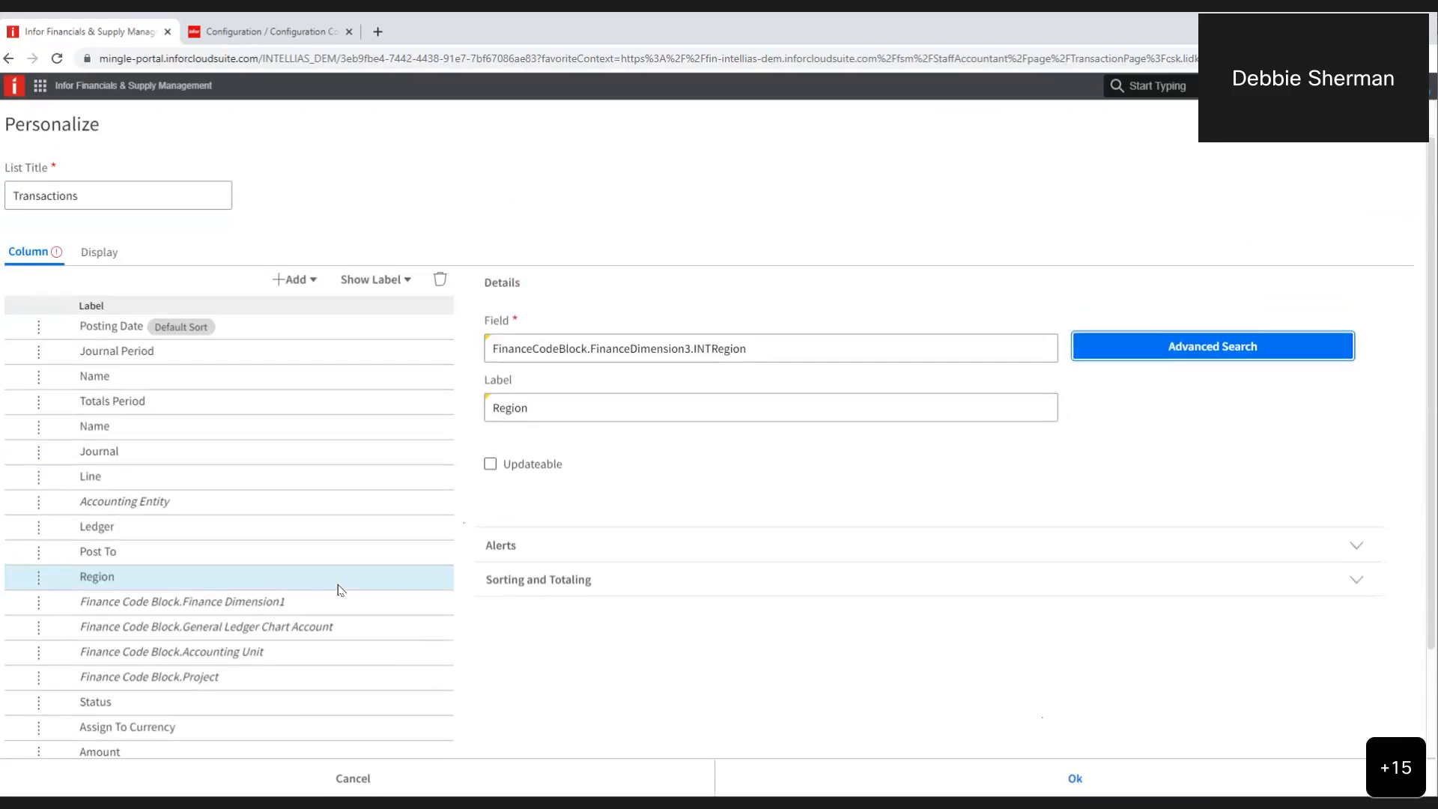
scroll(340, 590, "down", 2)
left_click(555, 274)
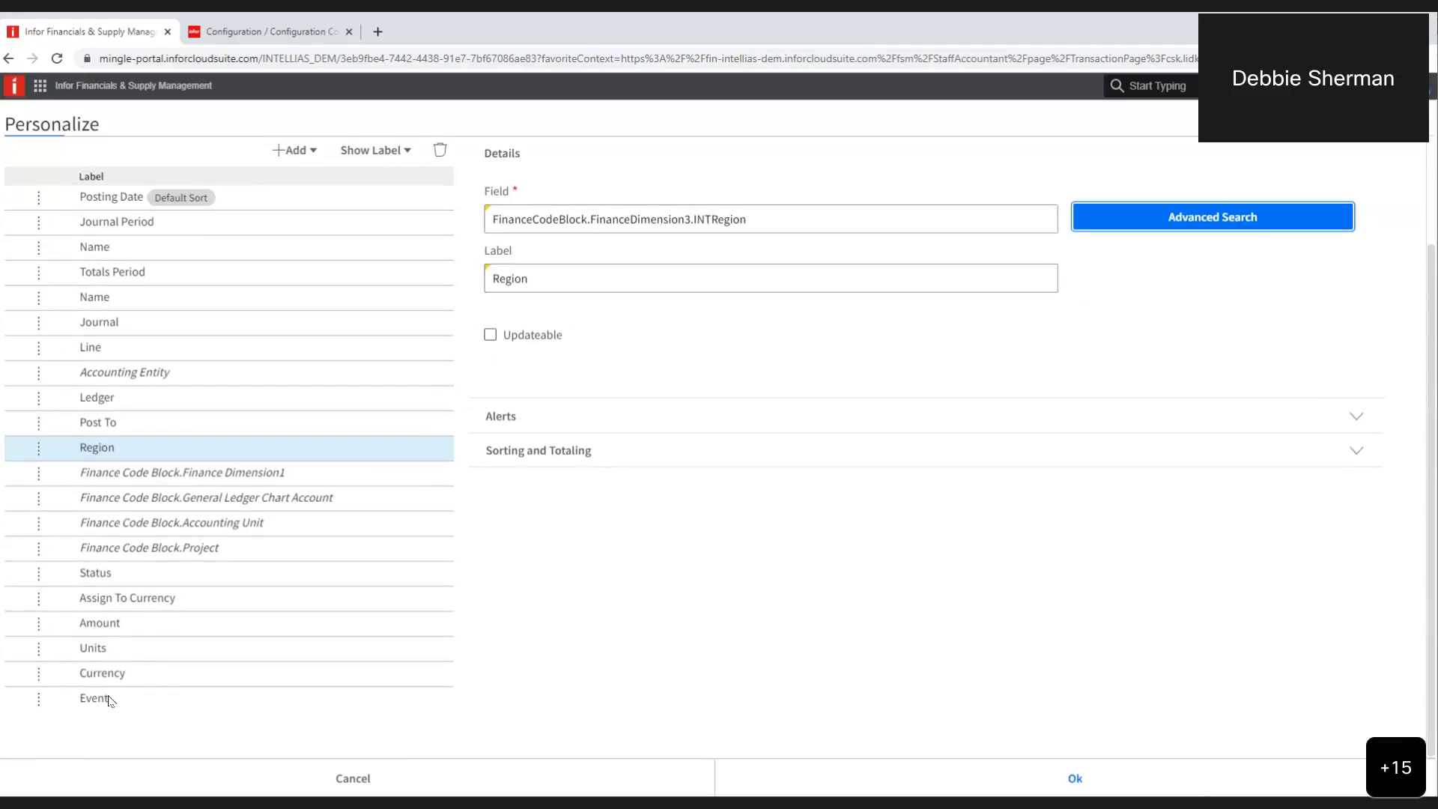
left_click(1074, 781)
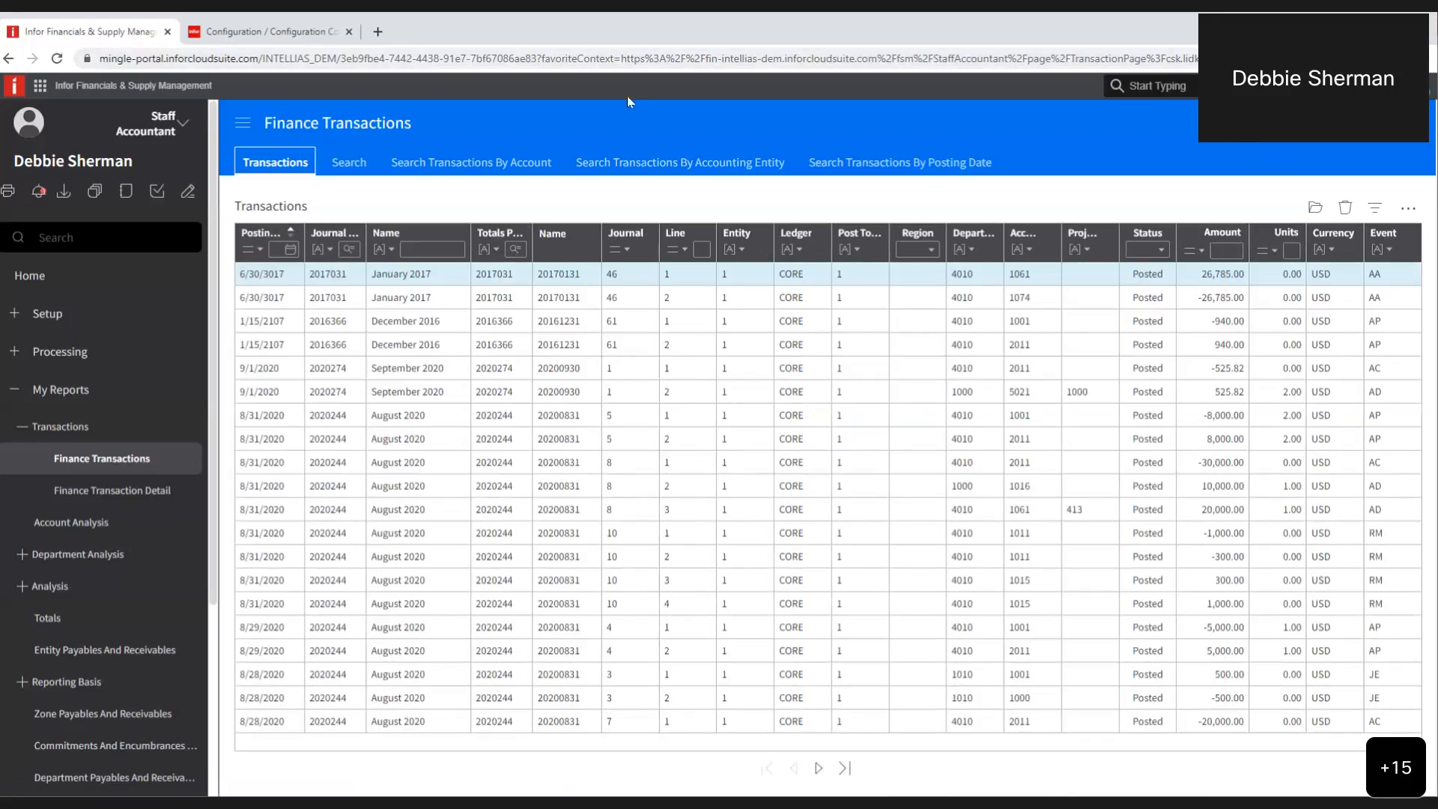
Reopen the personalization of the Transactions list and look through its columns
left_click(1408, 208)
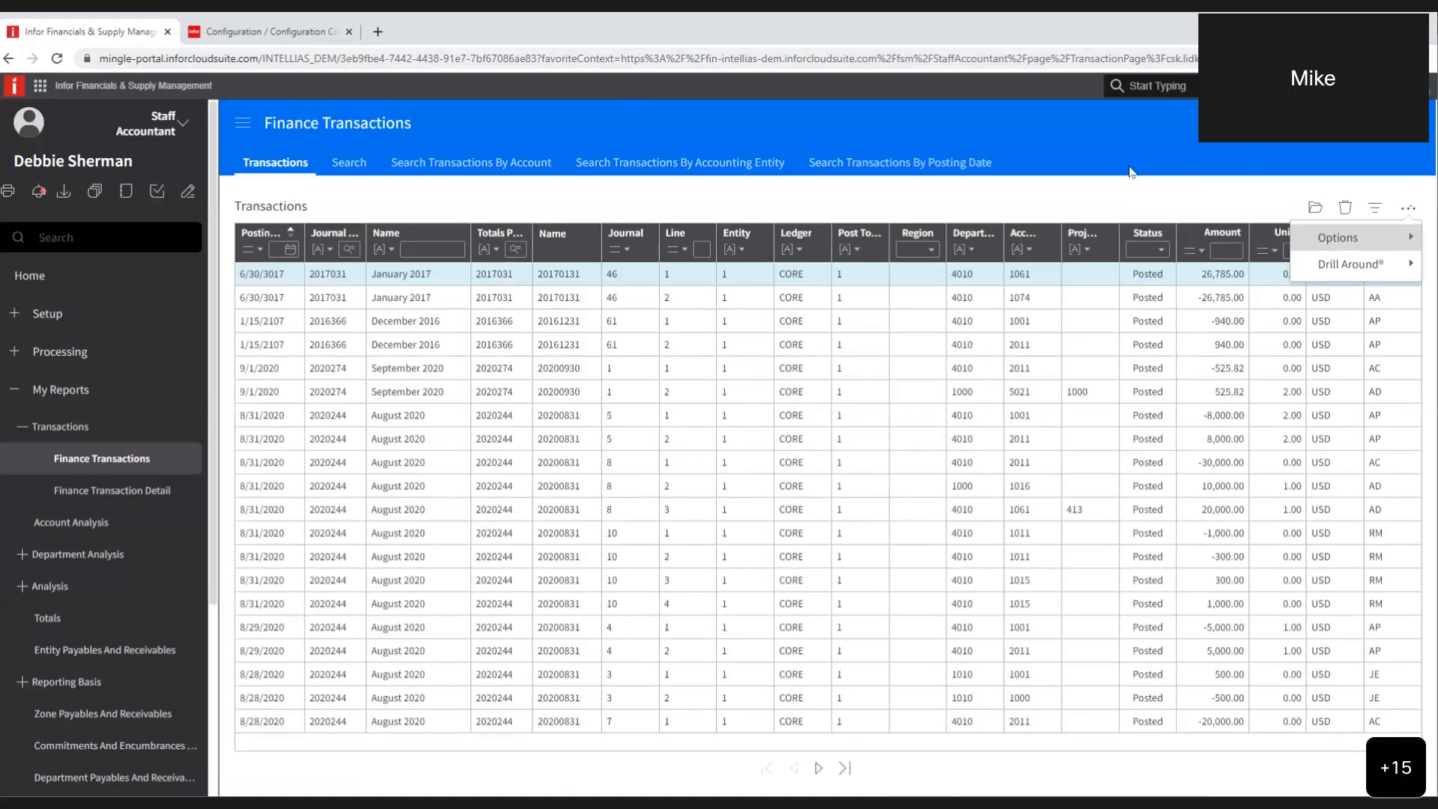
mouse_move(1373, 250)
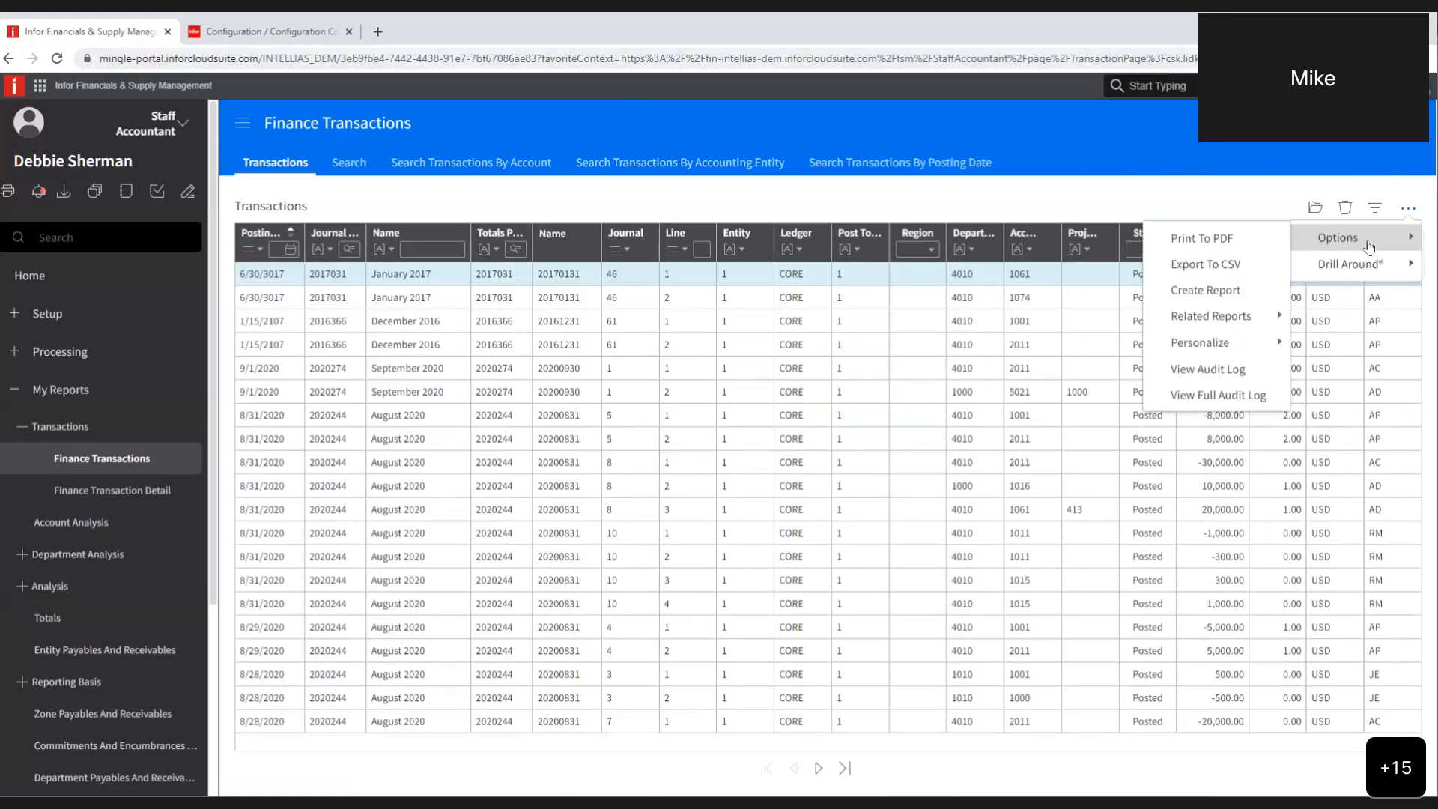
mouse_move(1267, 342)
left_click(1362, 336)
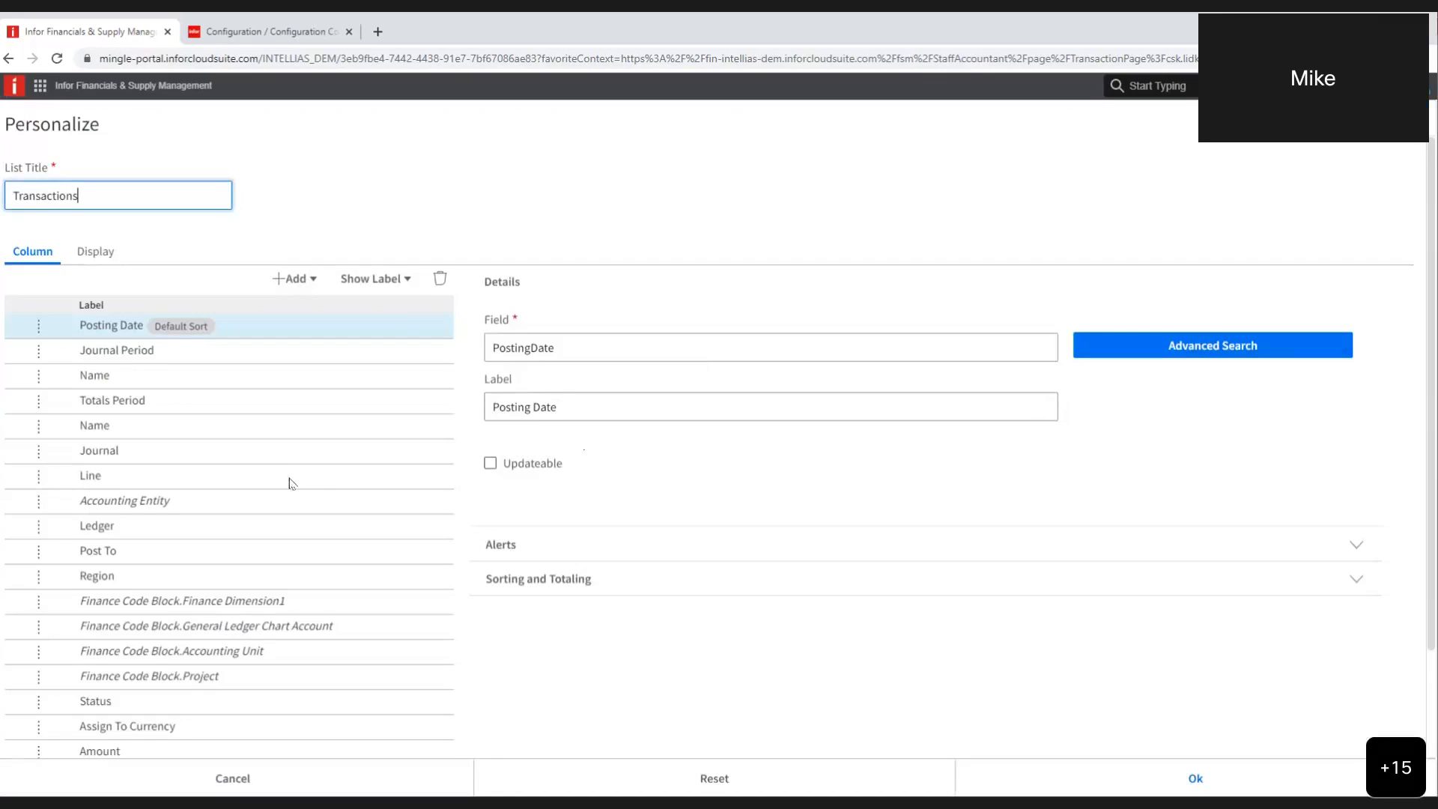
scroll(290, 483, "down", 2)
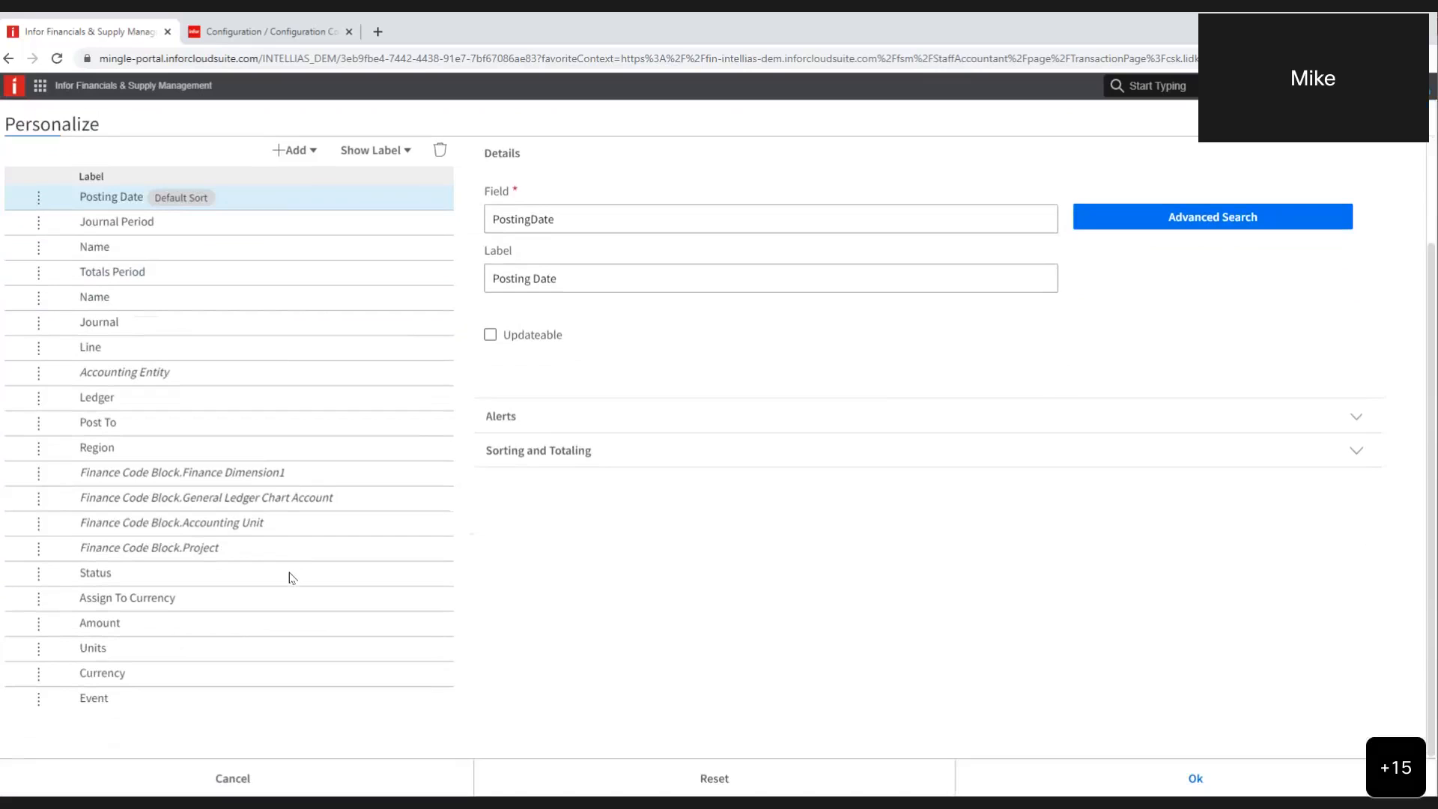
scroll(290, 569, "up", 2)
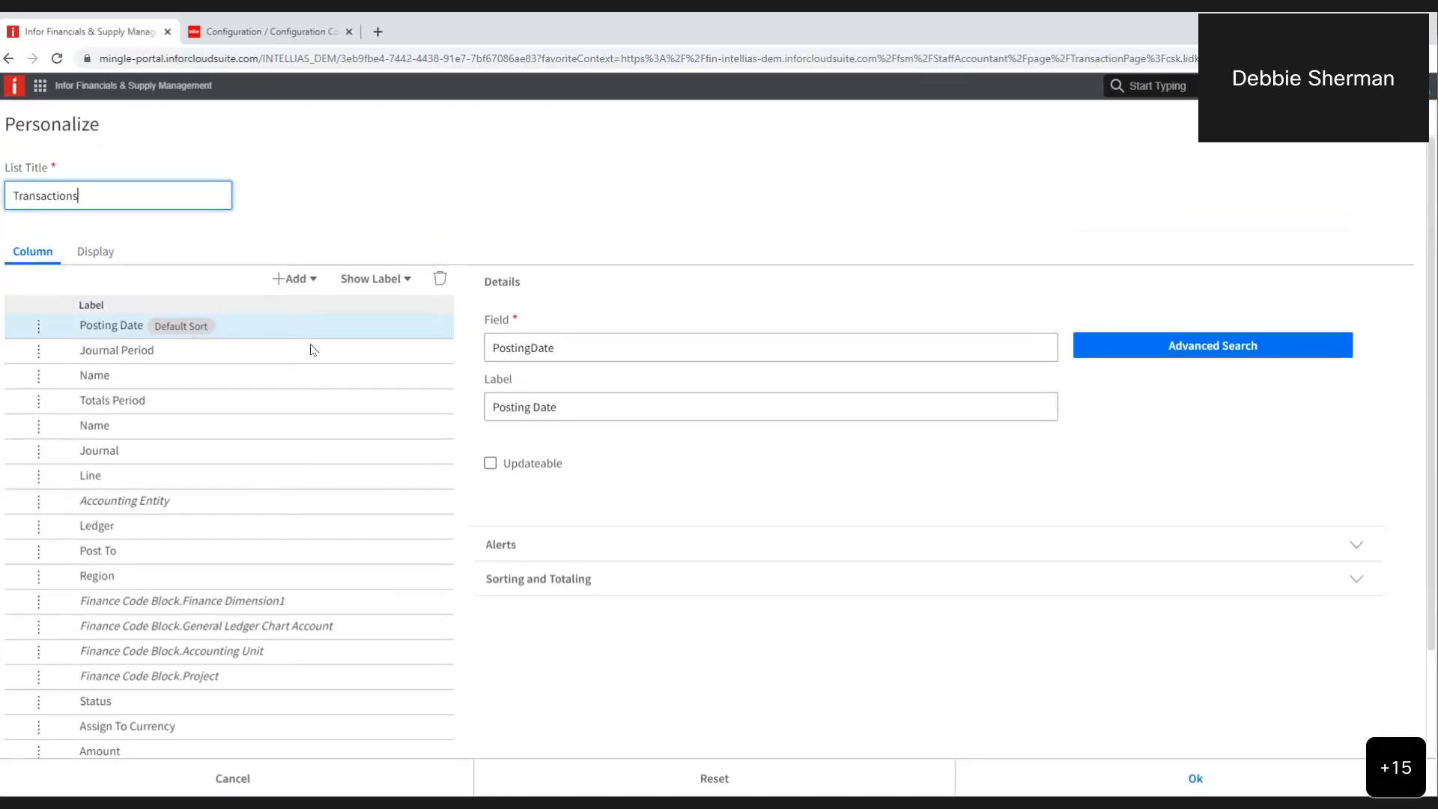
Add another field column to the Transactions list and set its field to FinanceCodeBlock.FinanceDimension3
left_click(304, 281)
left_click(296, 308)
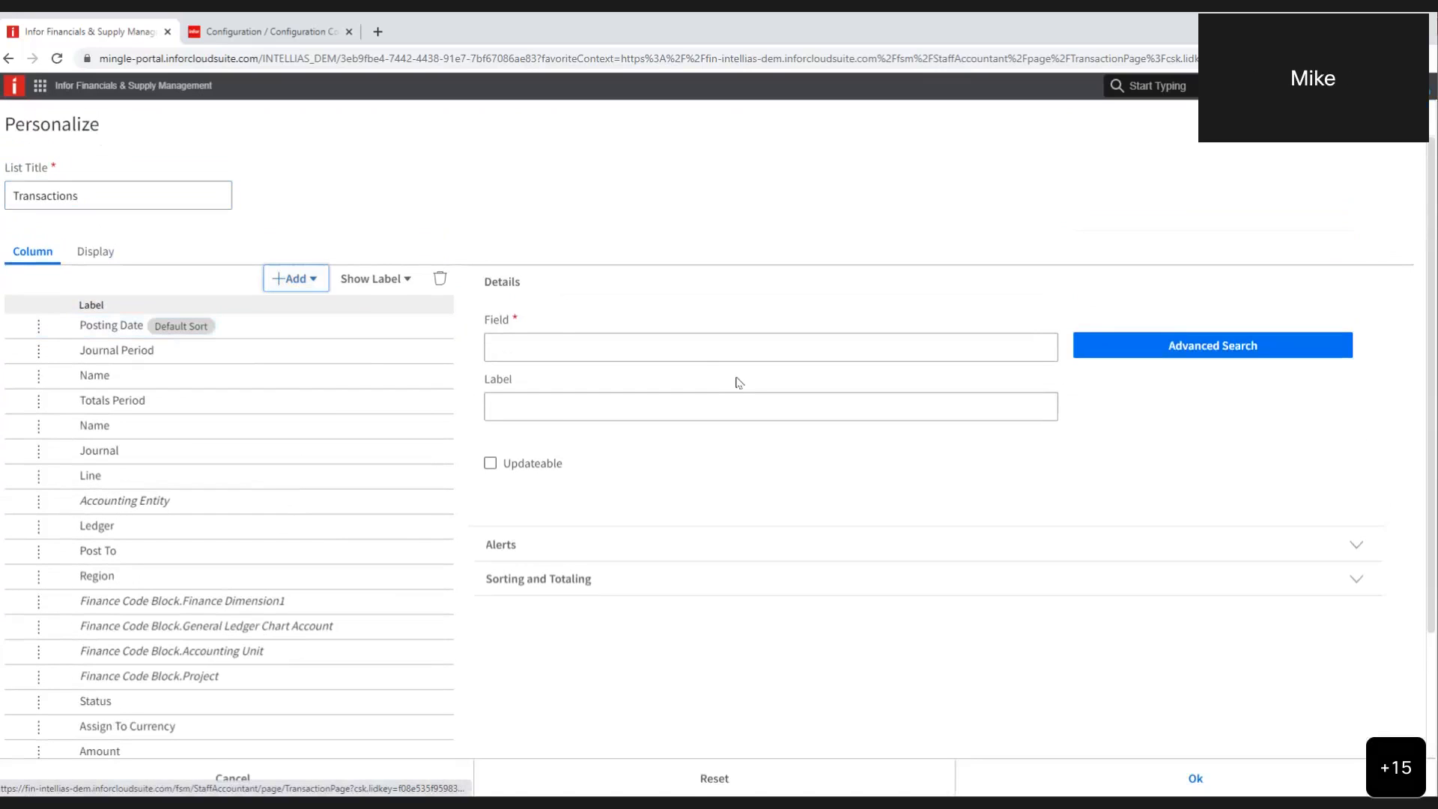
left_click(533, 347)
type("FinanceDiem")
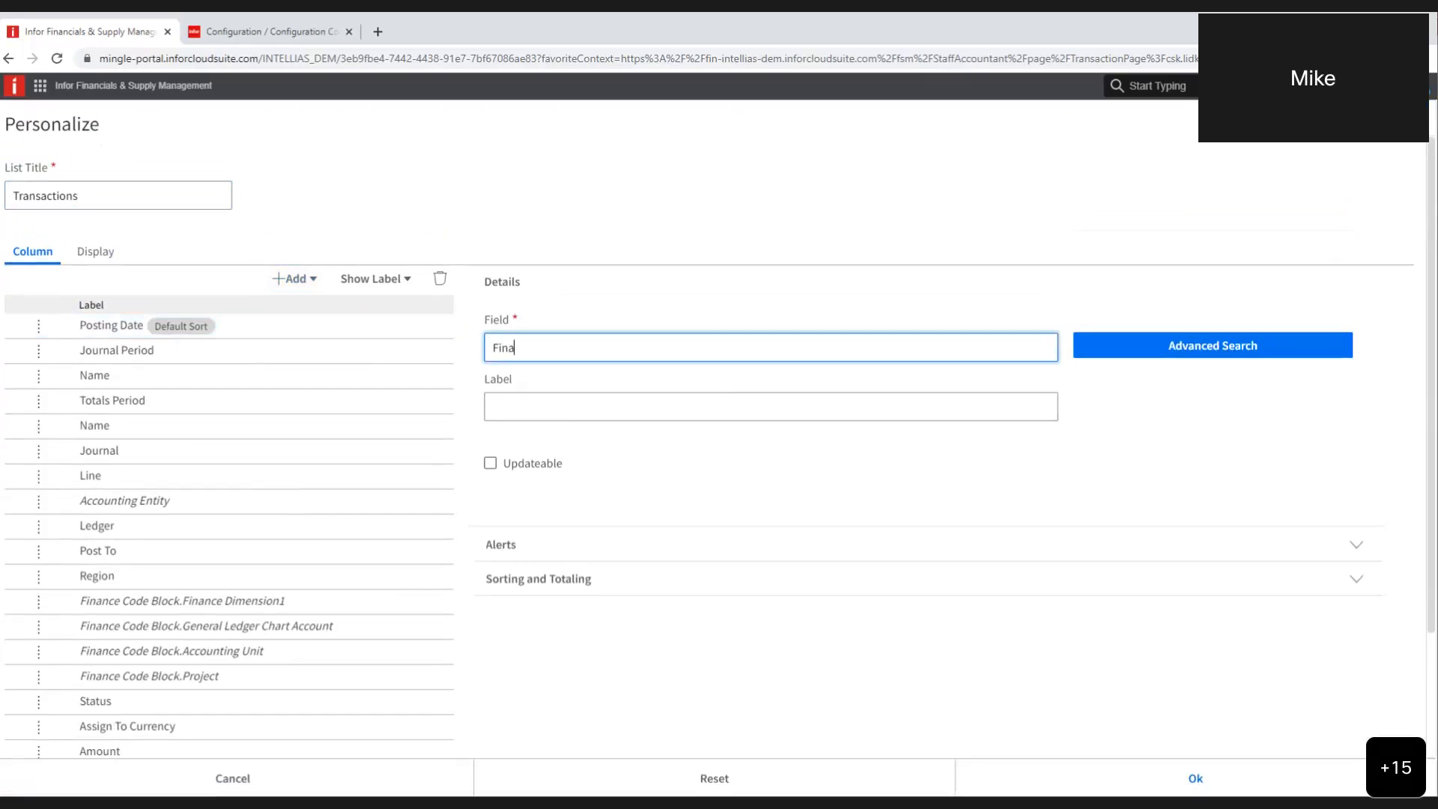
key("BackSpace")
key("BackSpace")
key("BackSpace")
key("BackSpace")
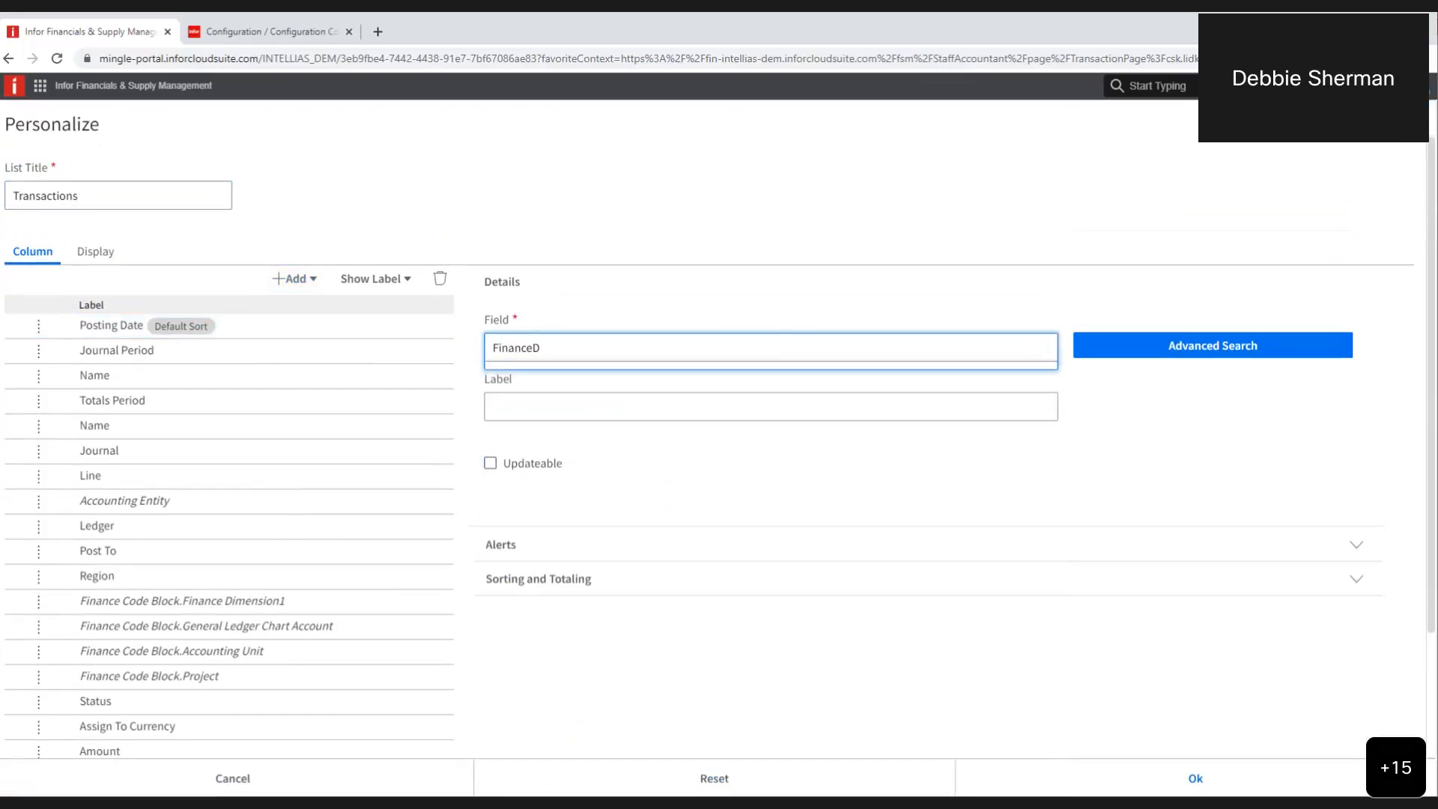
type("CodeBlock.FinanceDiem")
key("BackSpace")
key("BackSpace")
type("mension3")
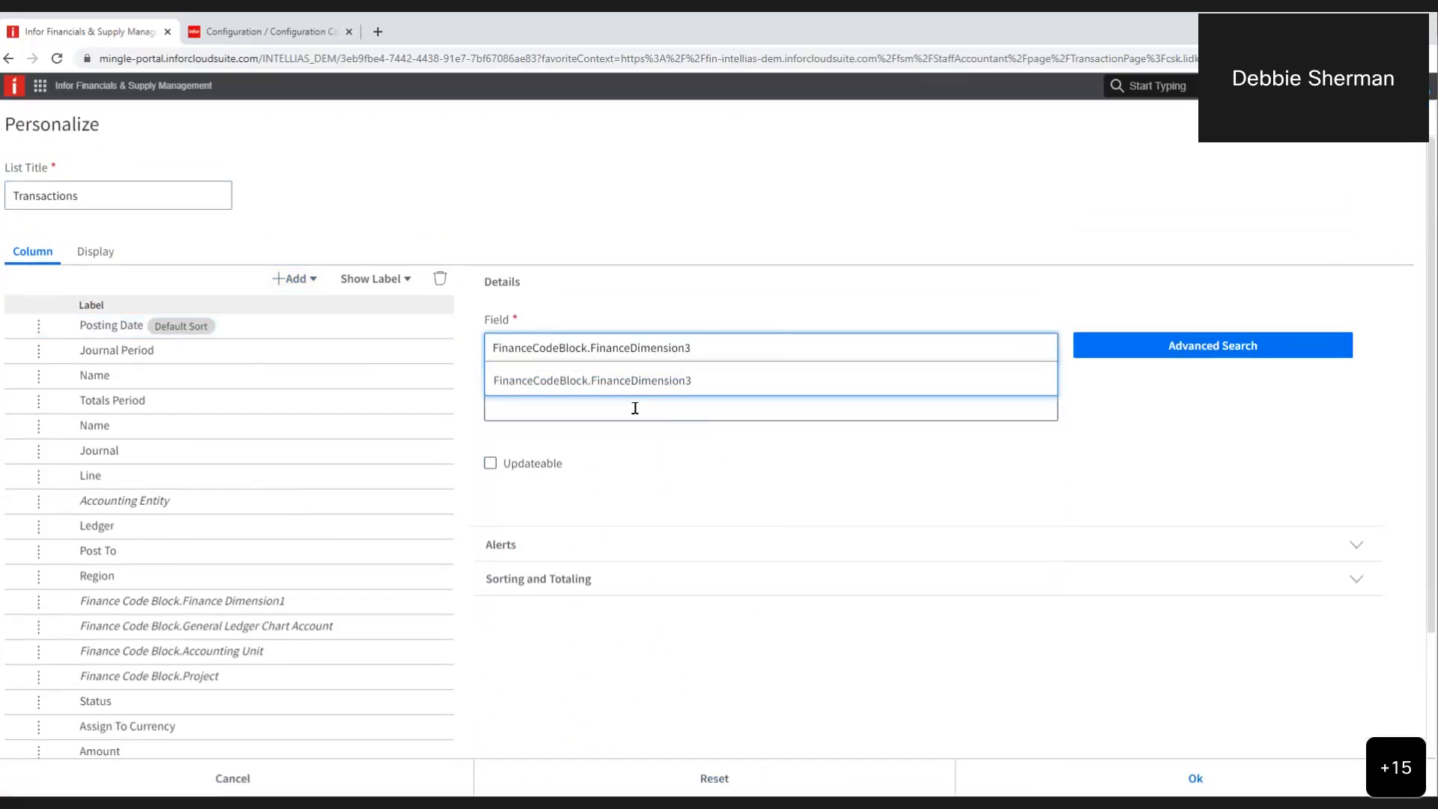
Set the label of the new FinanceDimension3 column to Location
left_click(636, 408)
type("Location")
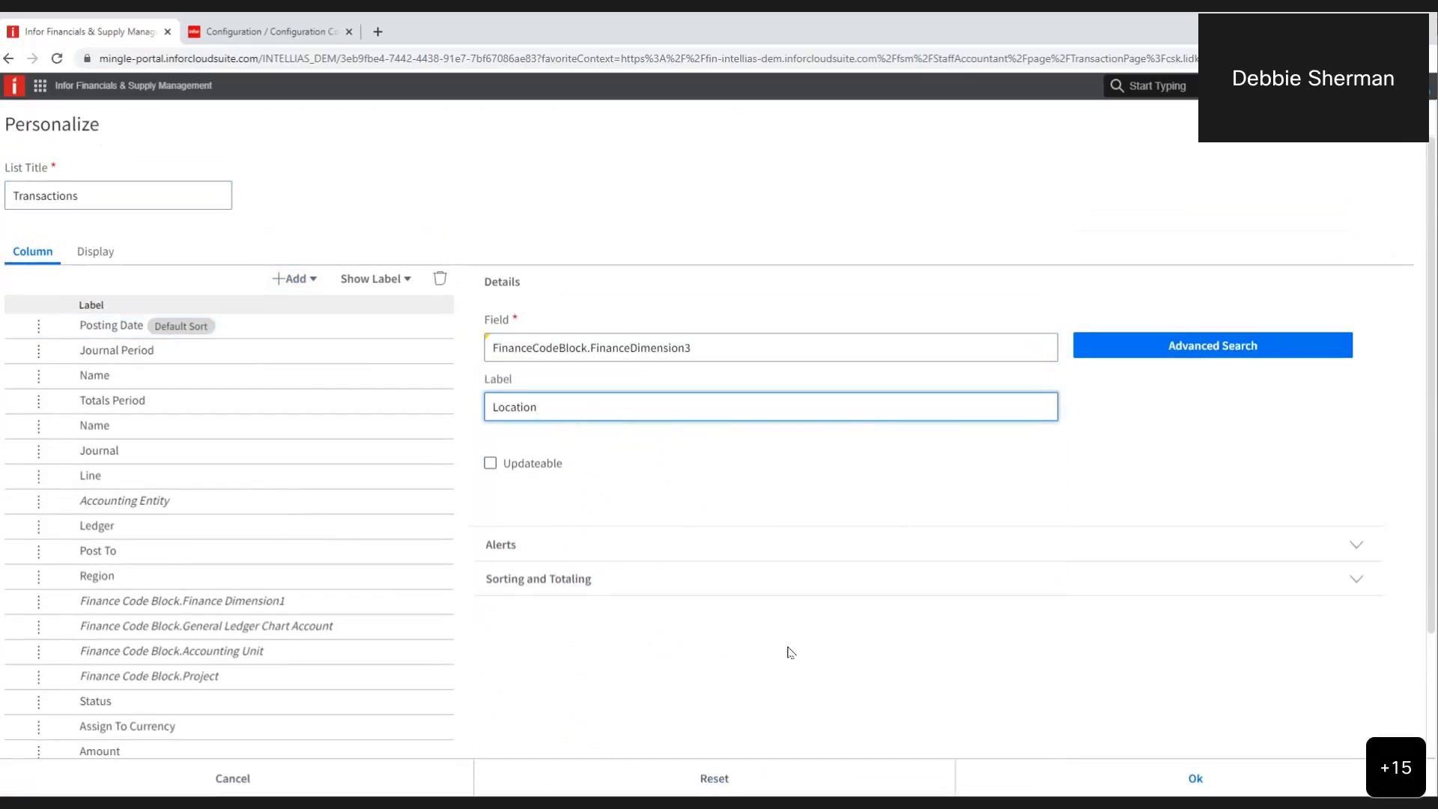
key("Tab")
scroll(274, 592, "down", 2)
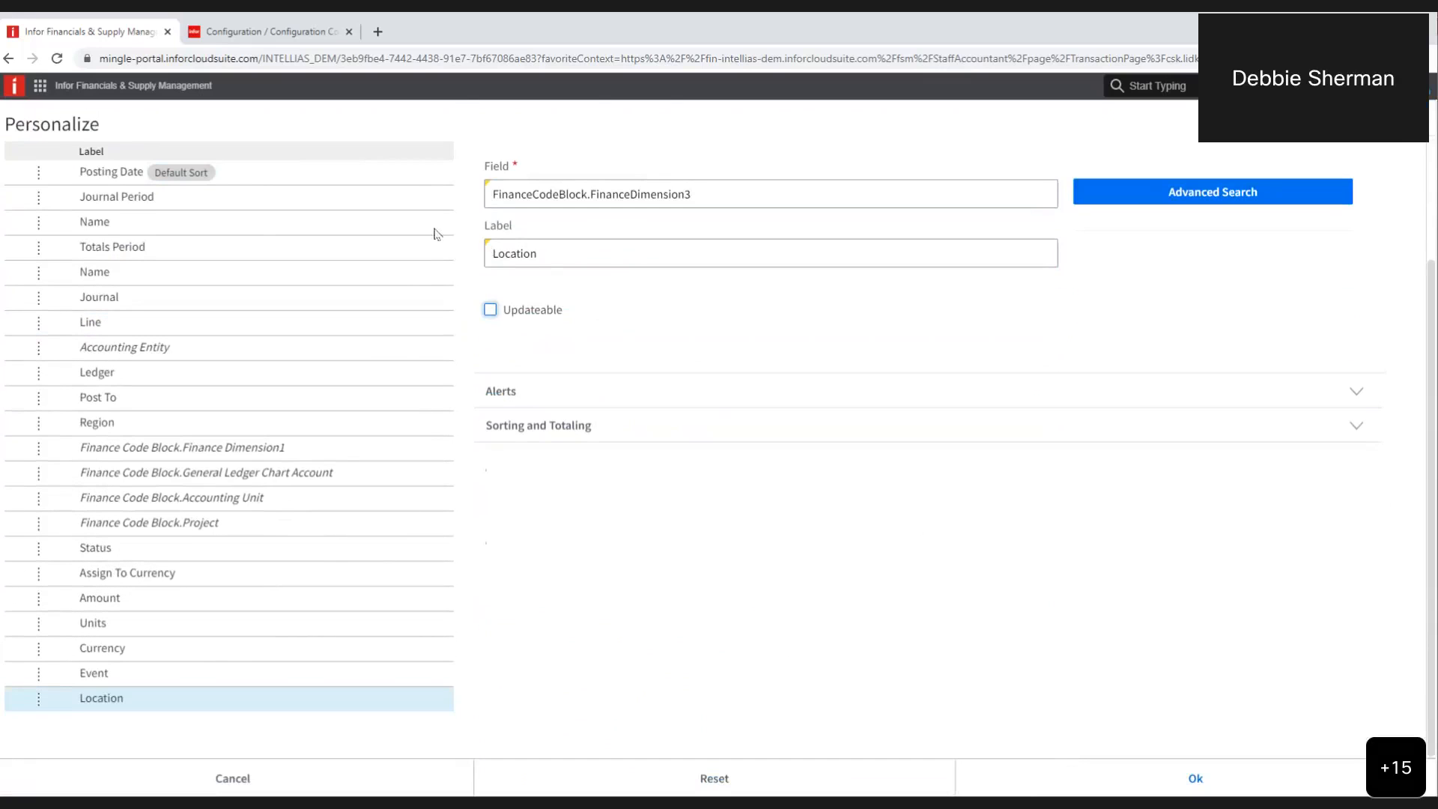
scroll(427, 279, "up", 2)
left_click(315, 281)
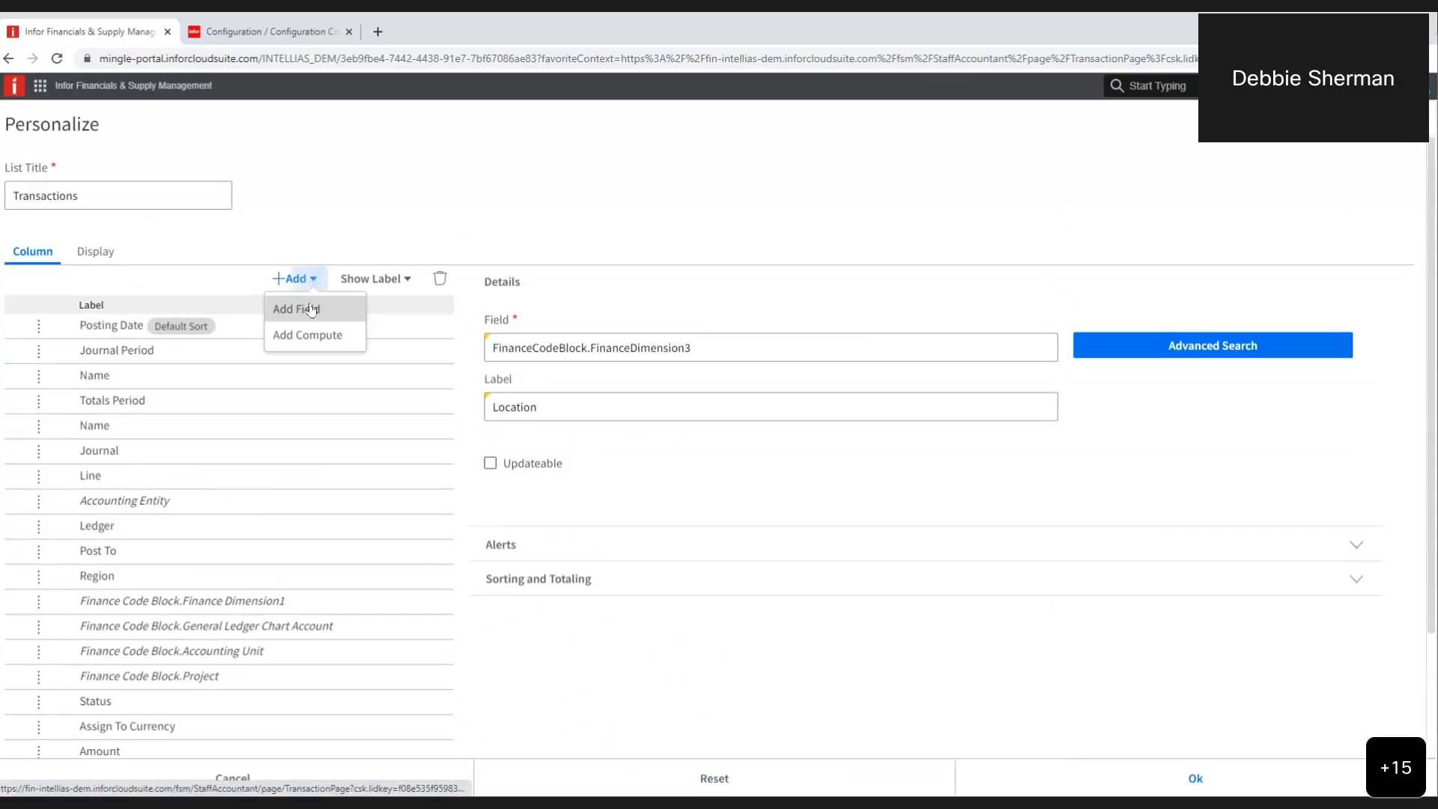
left_click(310, 310)
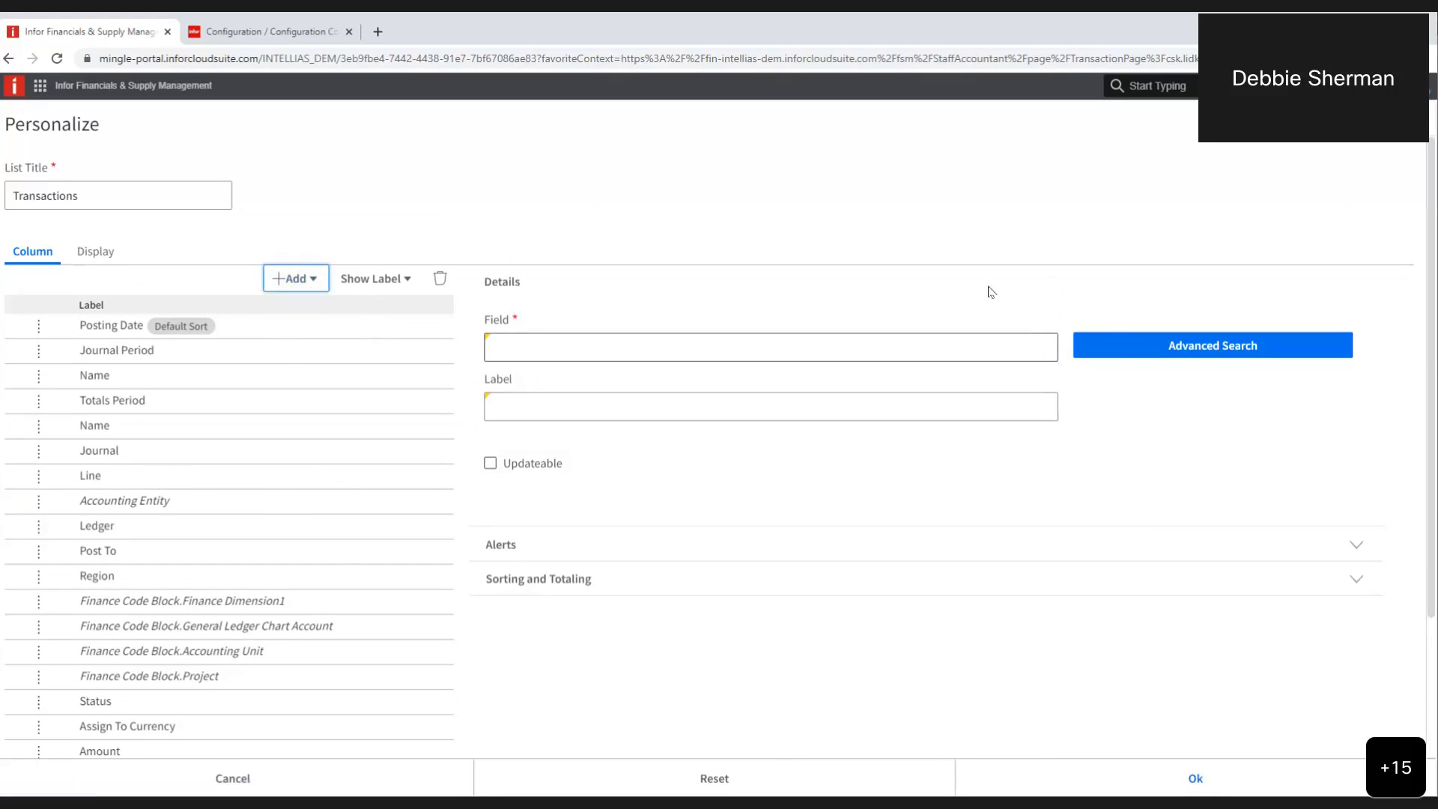
left_click(1199, 345)
left_click(377, 257)
type("Financ")
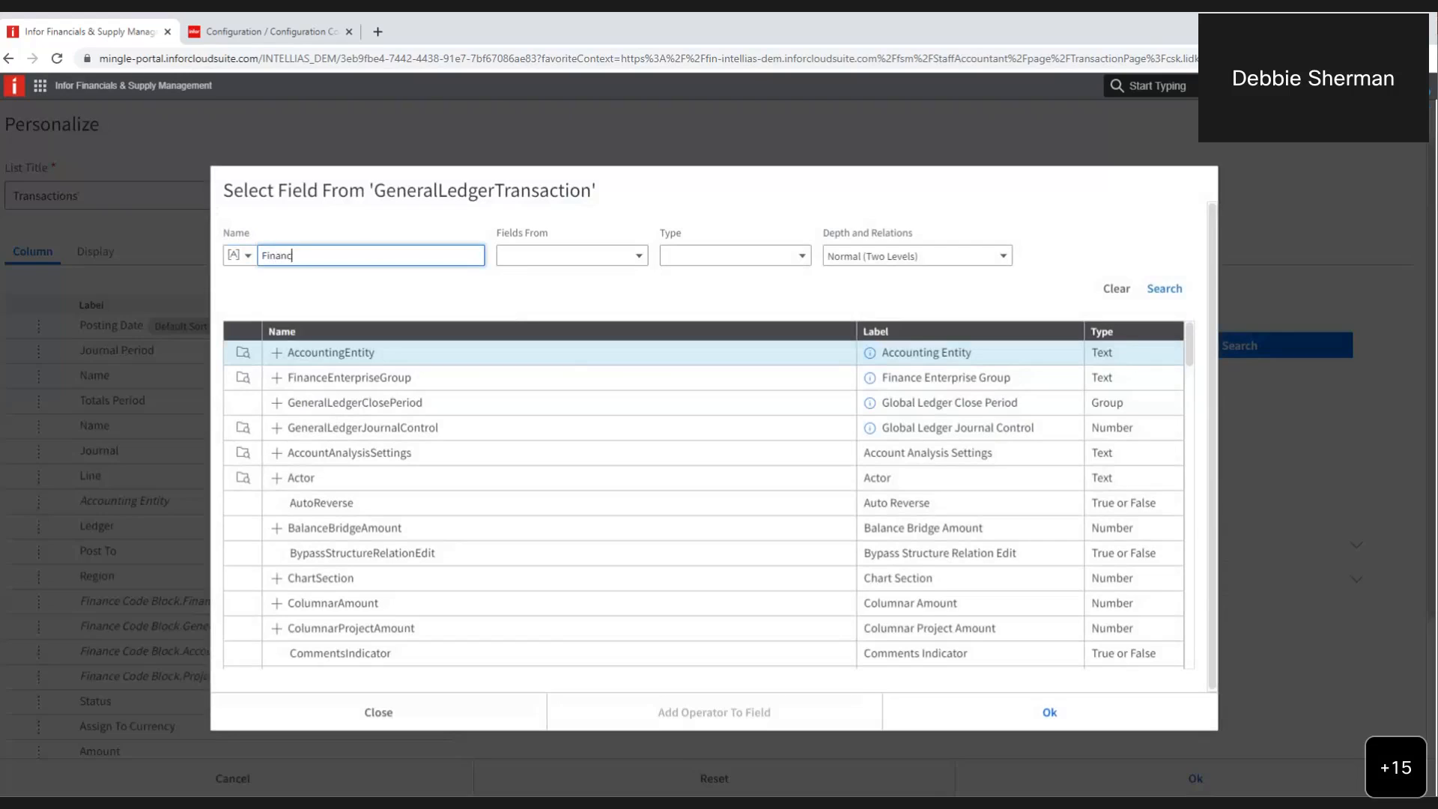
type("eCodeBlock.FinanceDimension3")
left_click(1165, 288)
left_click(277, 352)
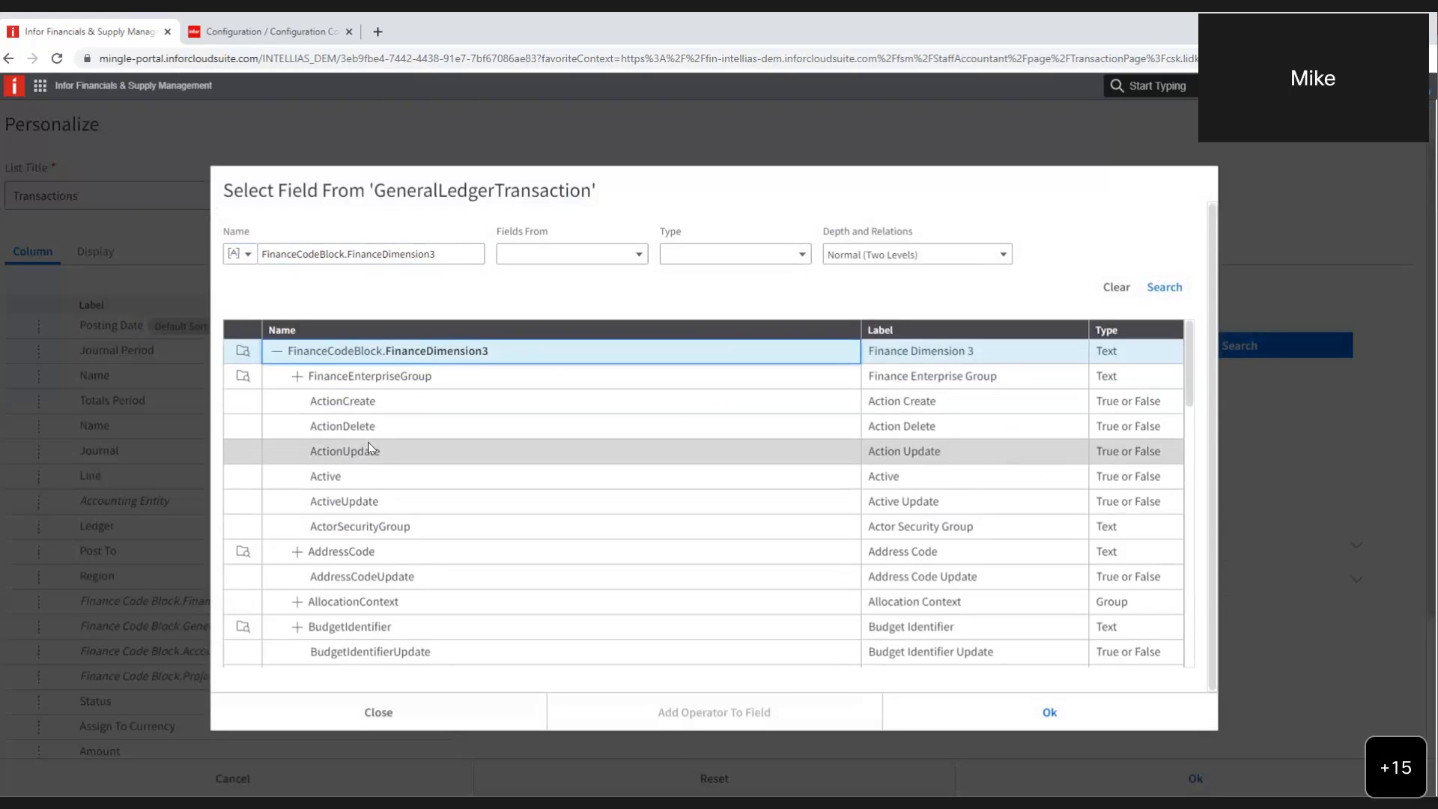
left_click(366, 716)
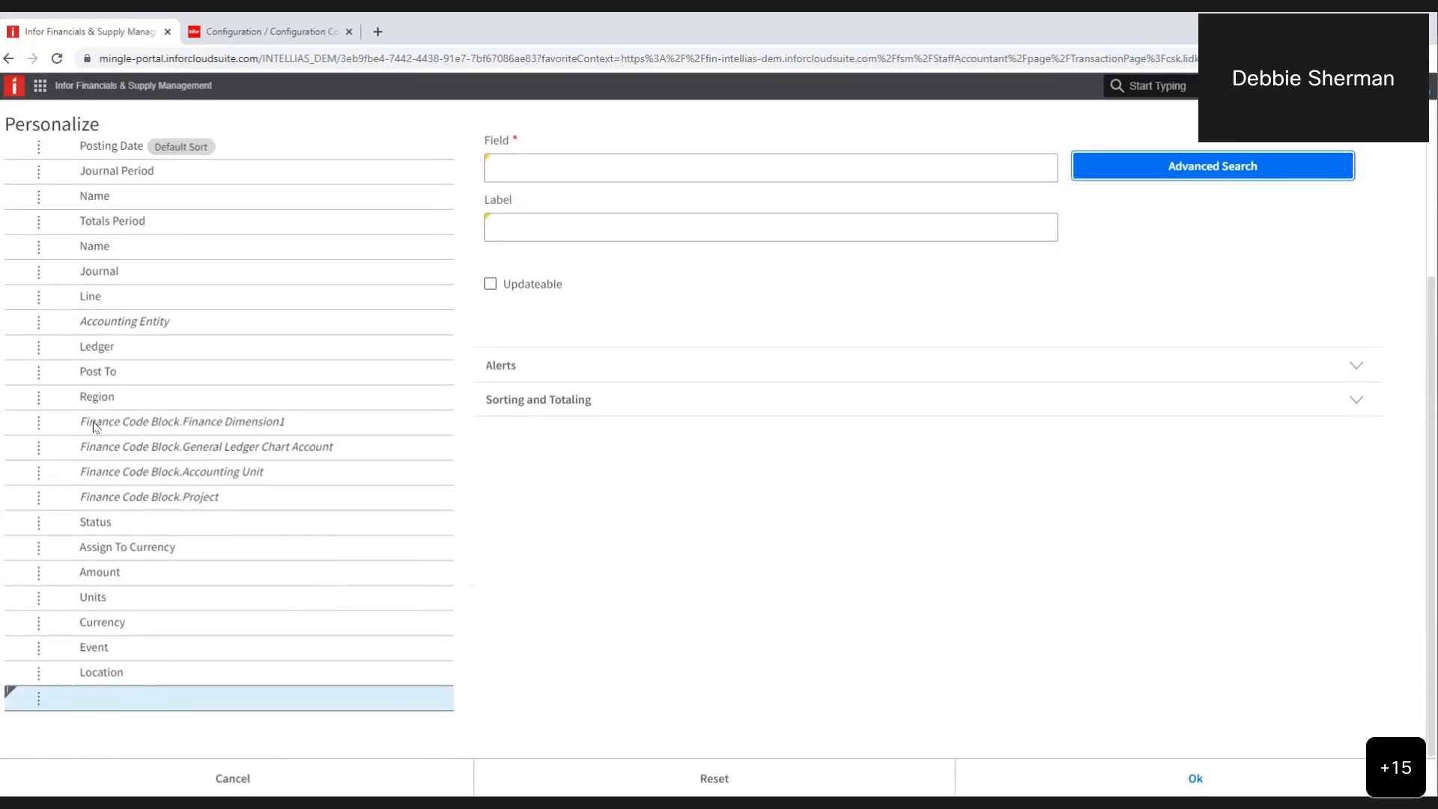
Move the Region column to directly after Finance Code Block.General Ledger Chart Account and try to save the personalization
scroll(142, 424, "up", 1)
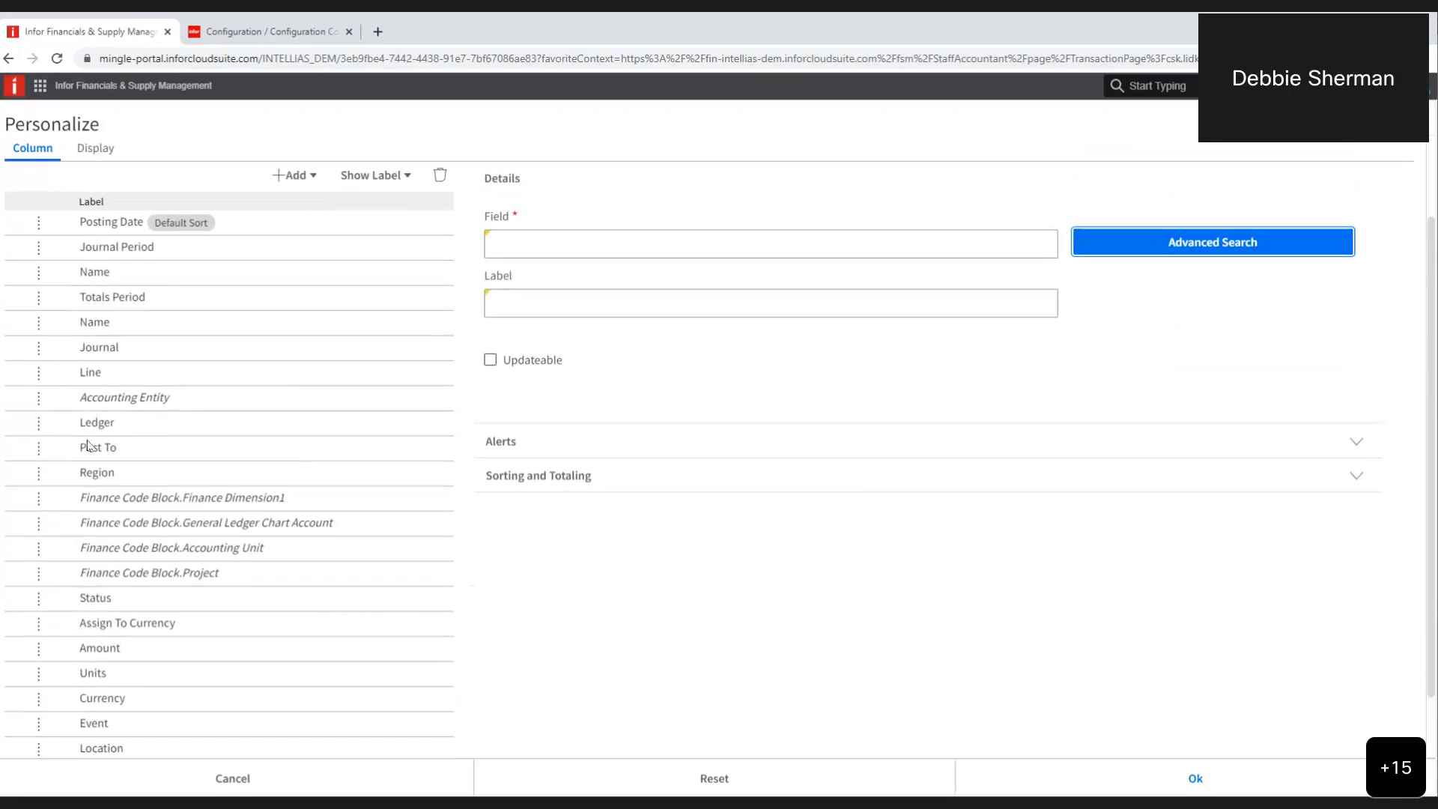
left_click_drag(40, 470, 43, 522)
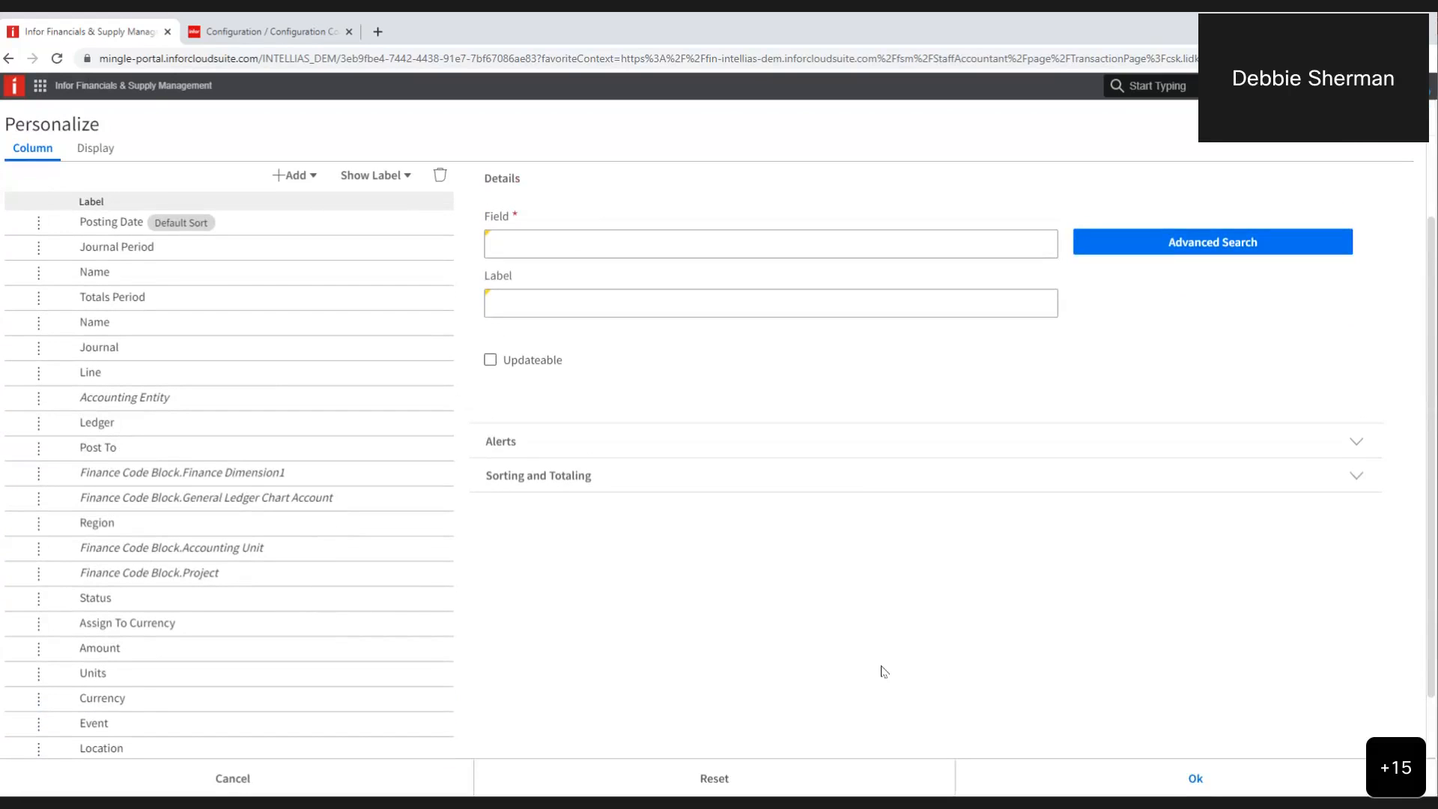
left_click(1196, 781)
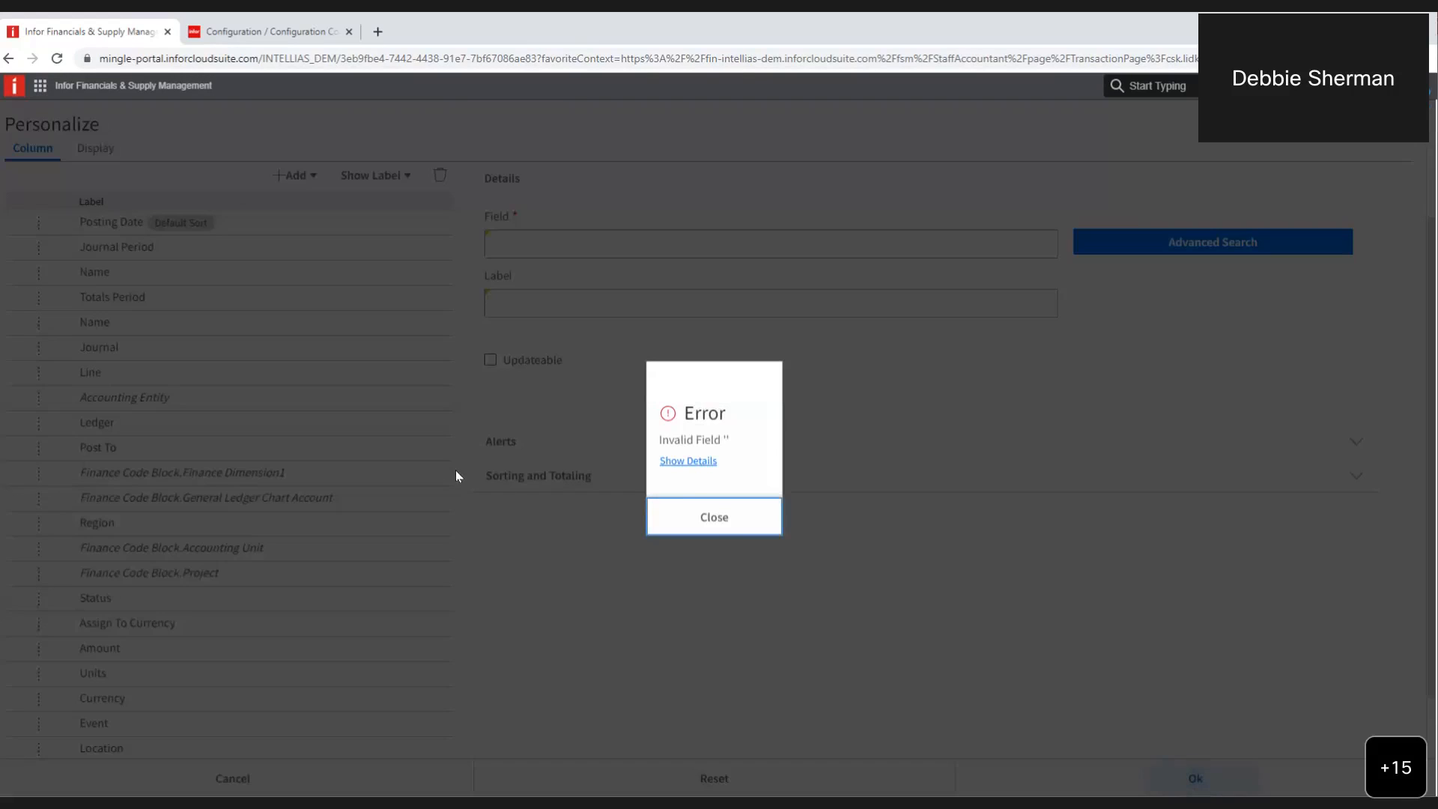
left_click(714, 524)
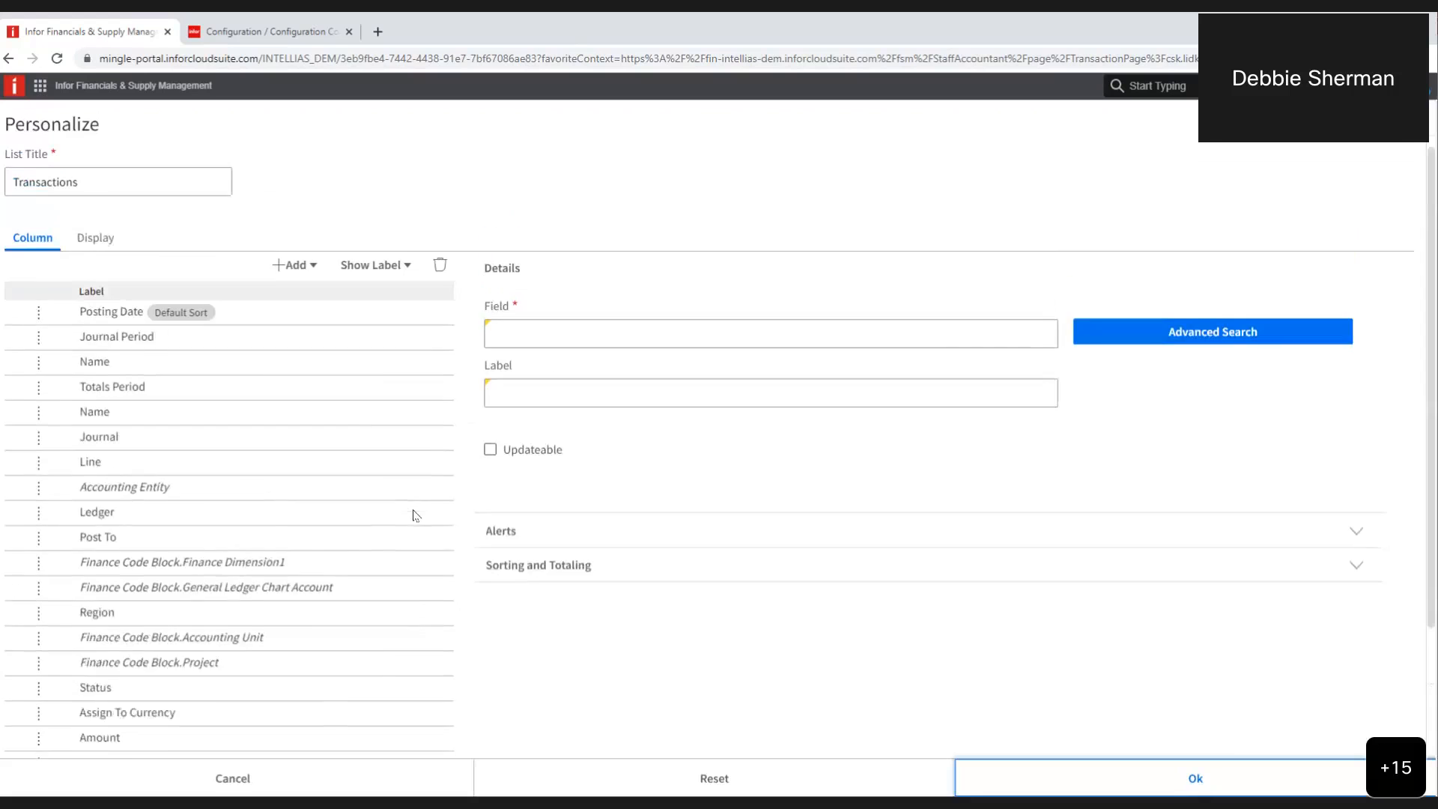
scroll(414, 515, "down", 2)
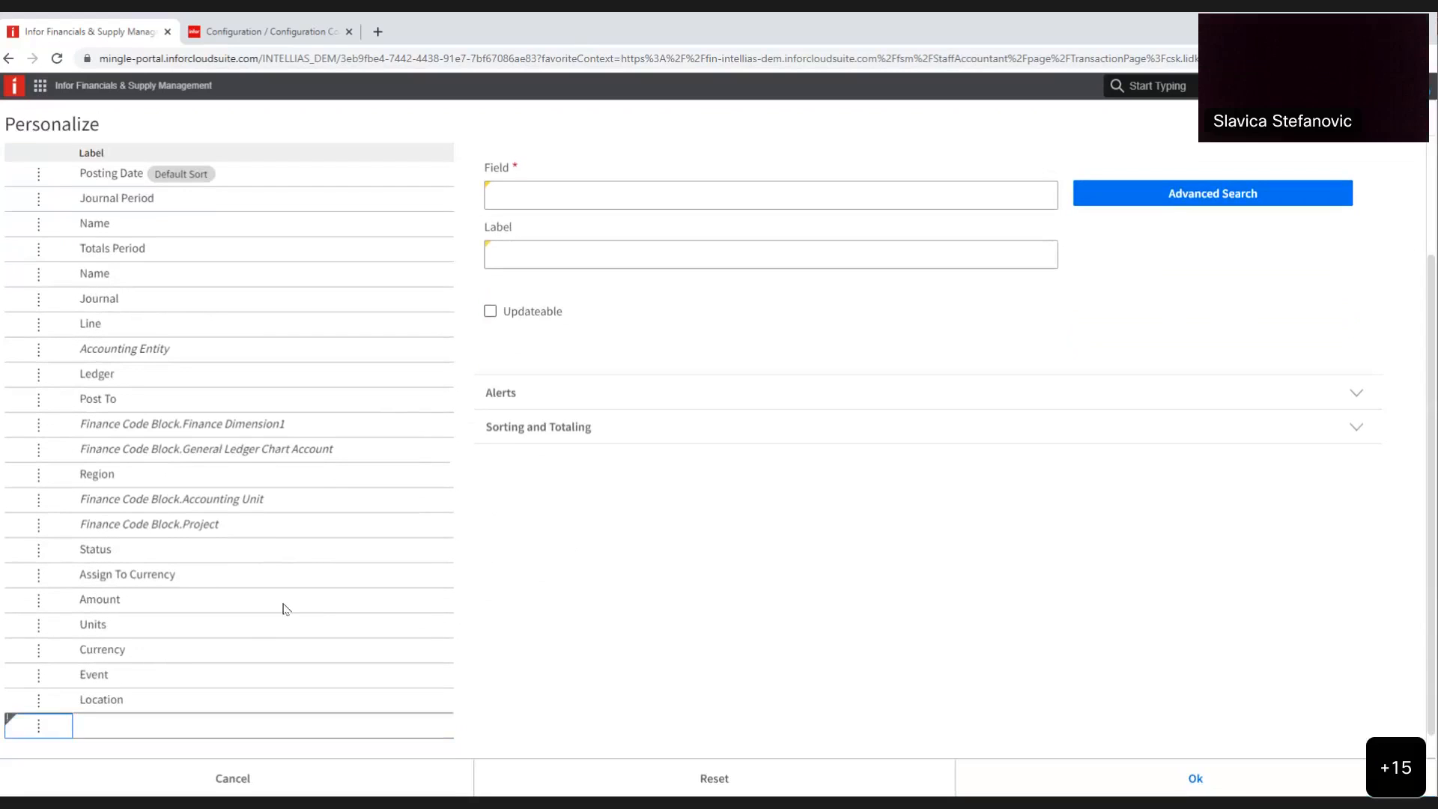
Delete the leftover empty columns from the end of the Transactions list's columns and save the personalization
scroll(442, 382, "up", 2)
left_click(440, 279)
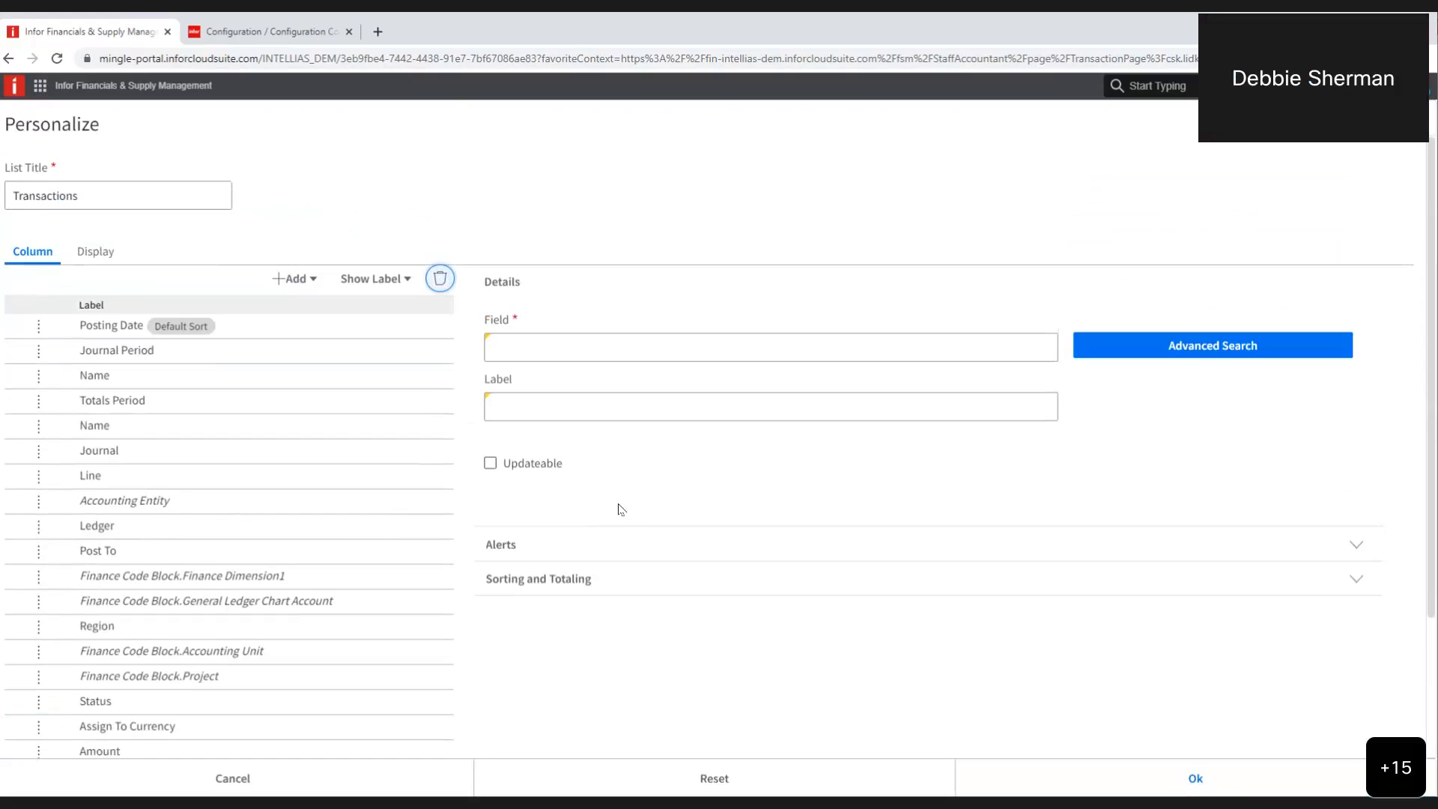
scroll(623, 517, "down", 2)
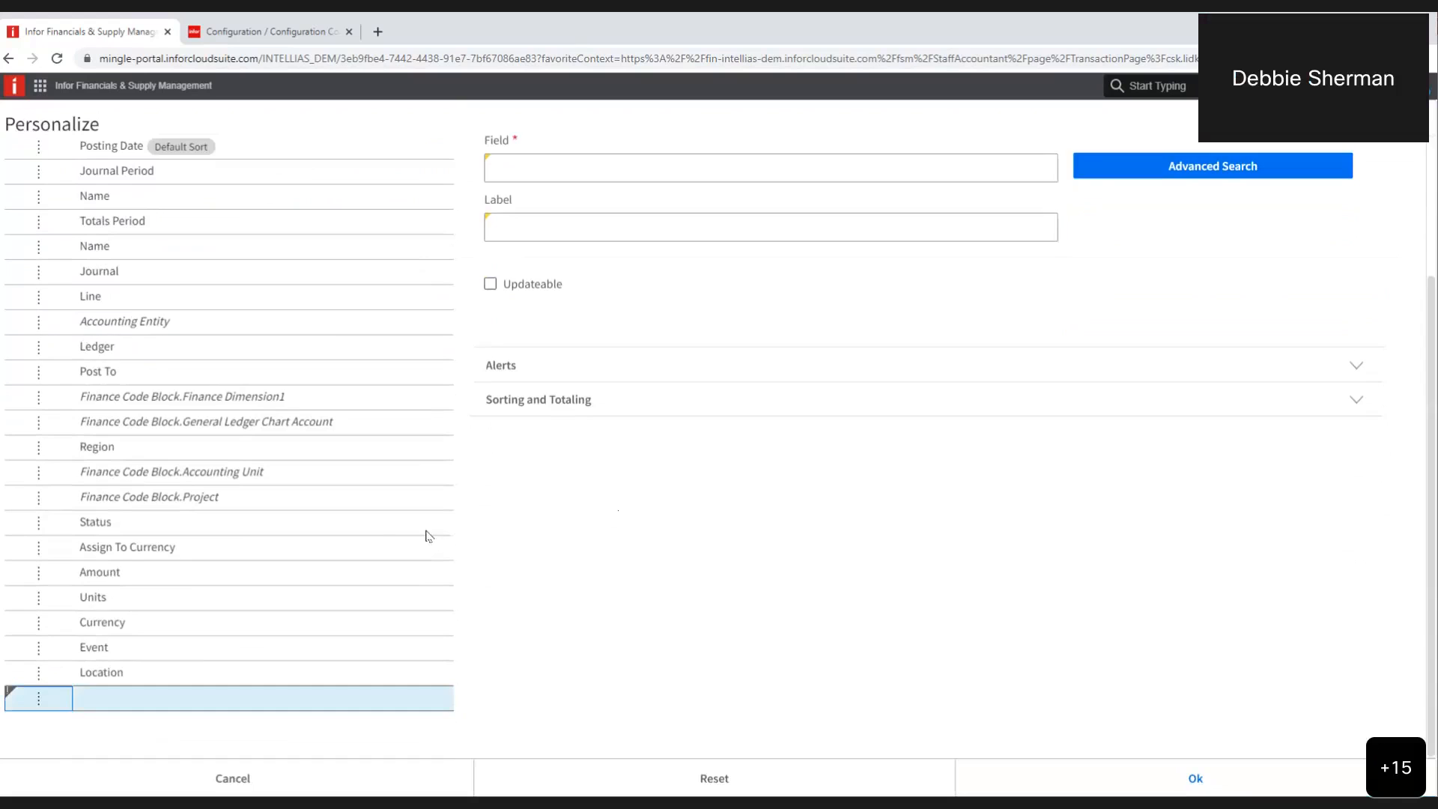
scroll(449, 301, "up", 2)
left_click(440, 279)
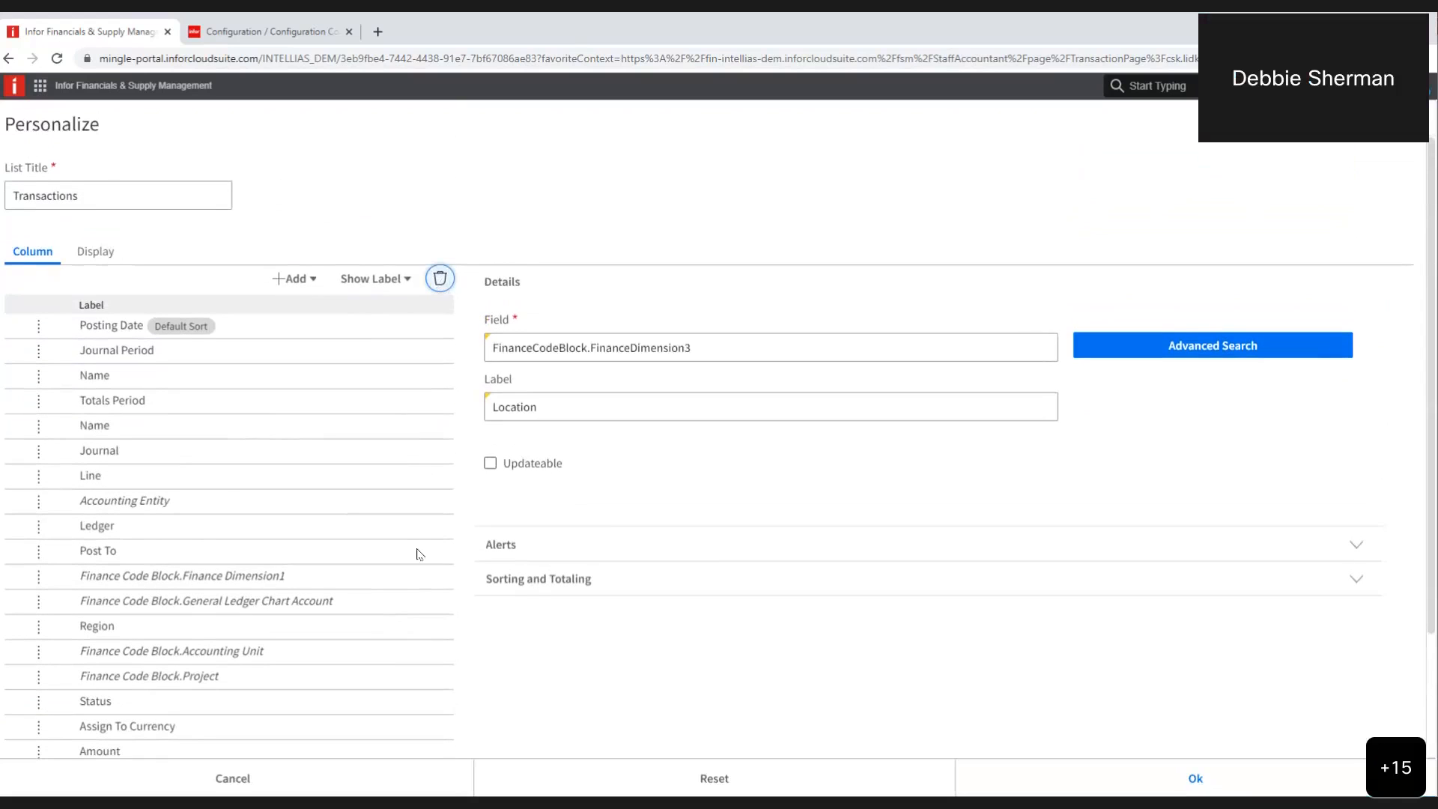
scroll(404, 587, "down", 2)
left_click(1218, 786)
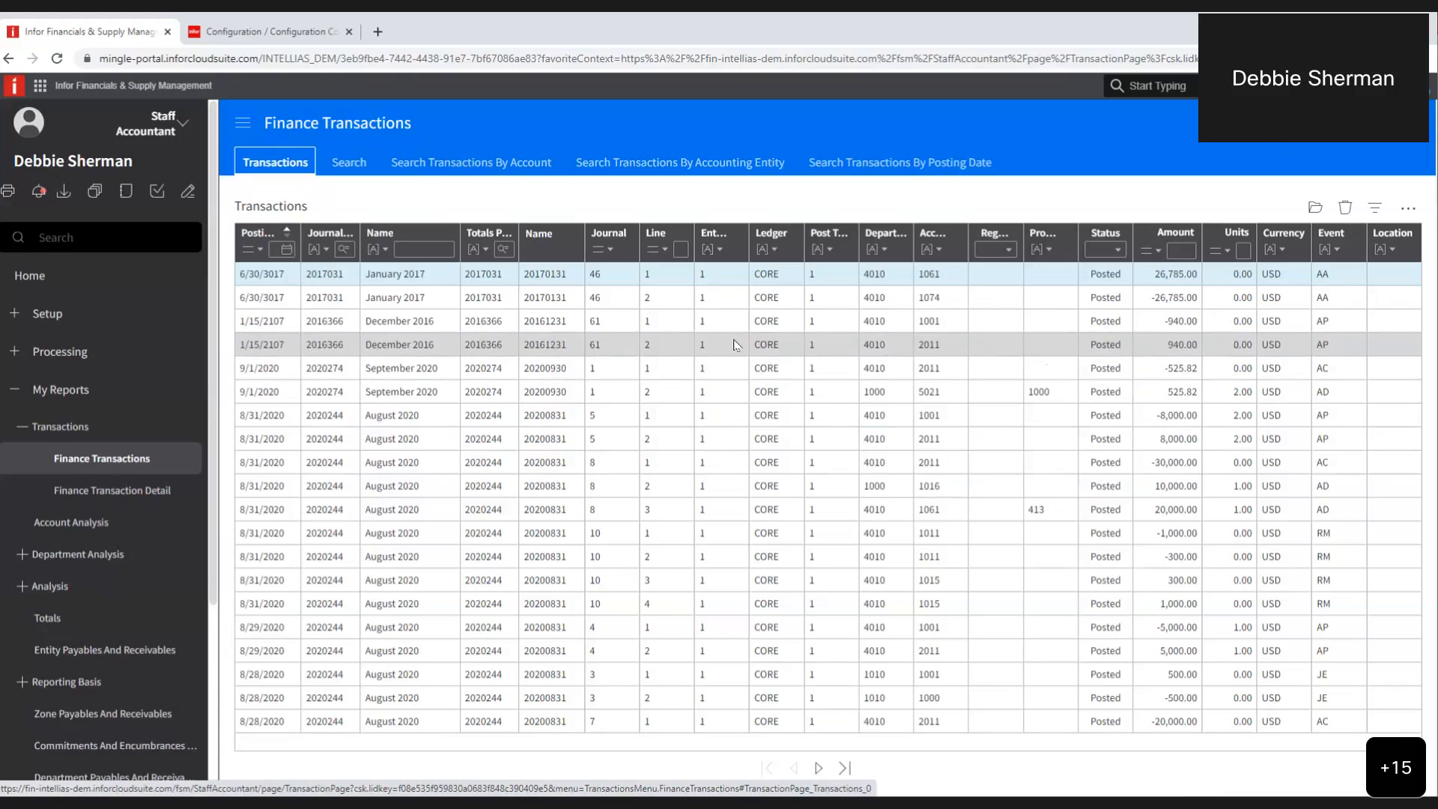
left_click(350, 164)
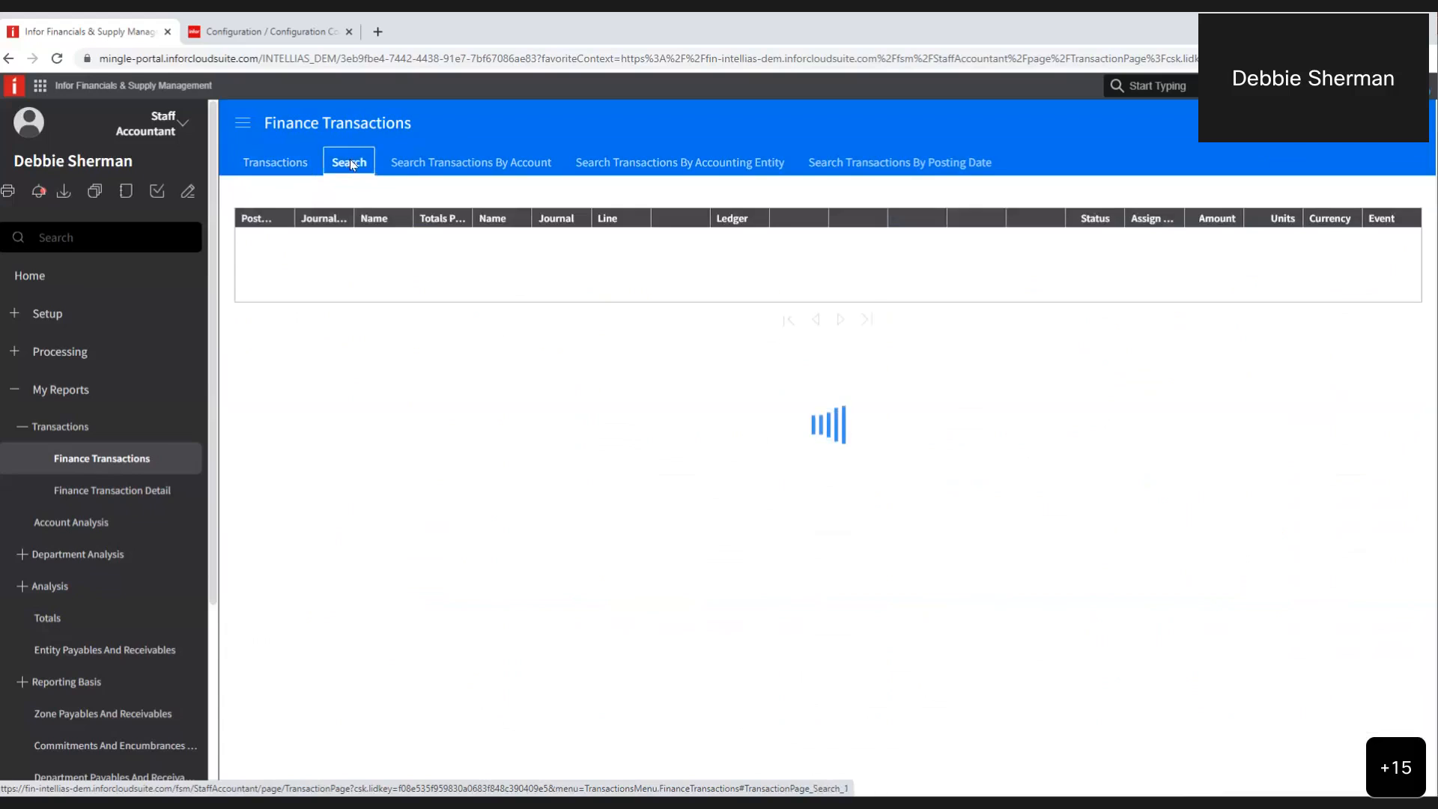
left_click(309, 162)
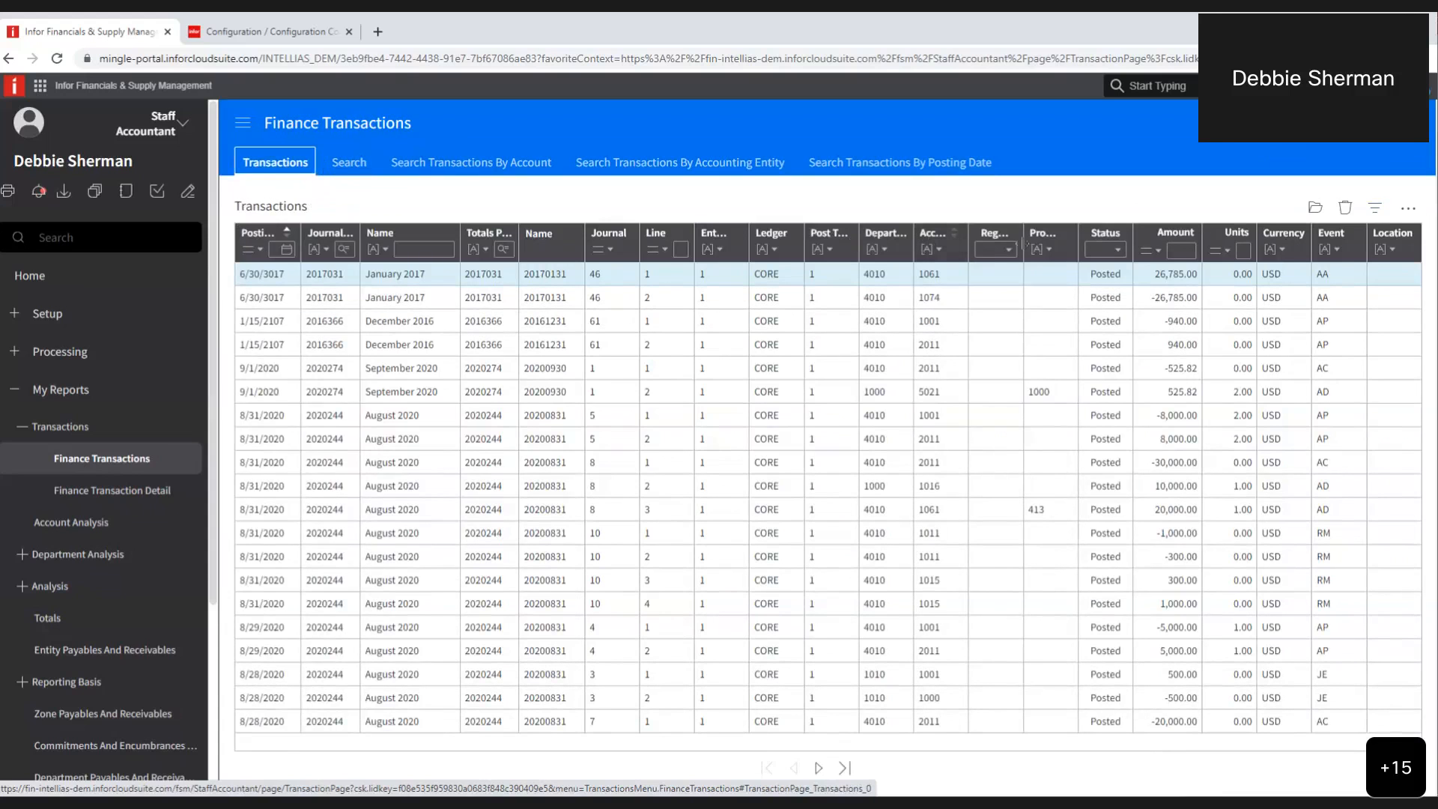
left_click(1394, 251)
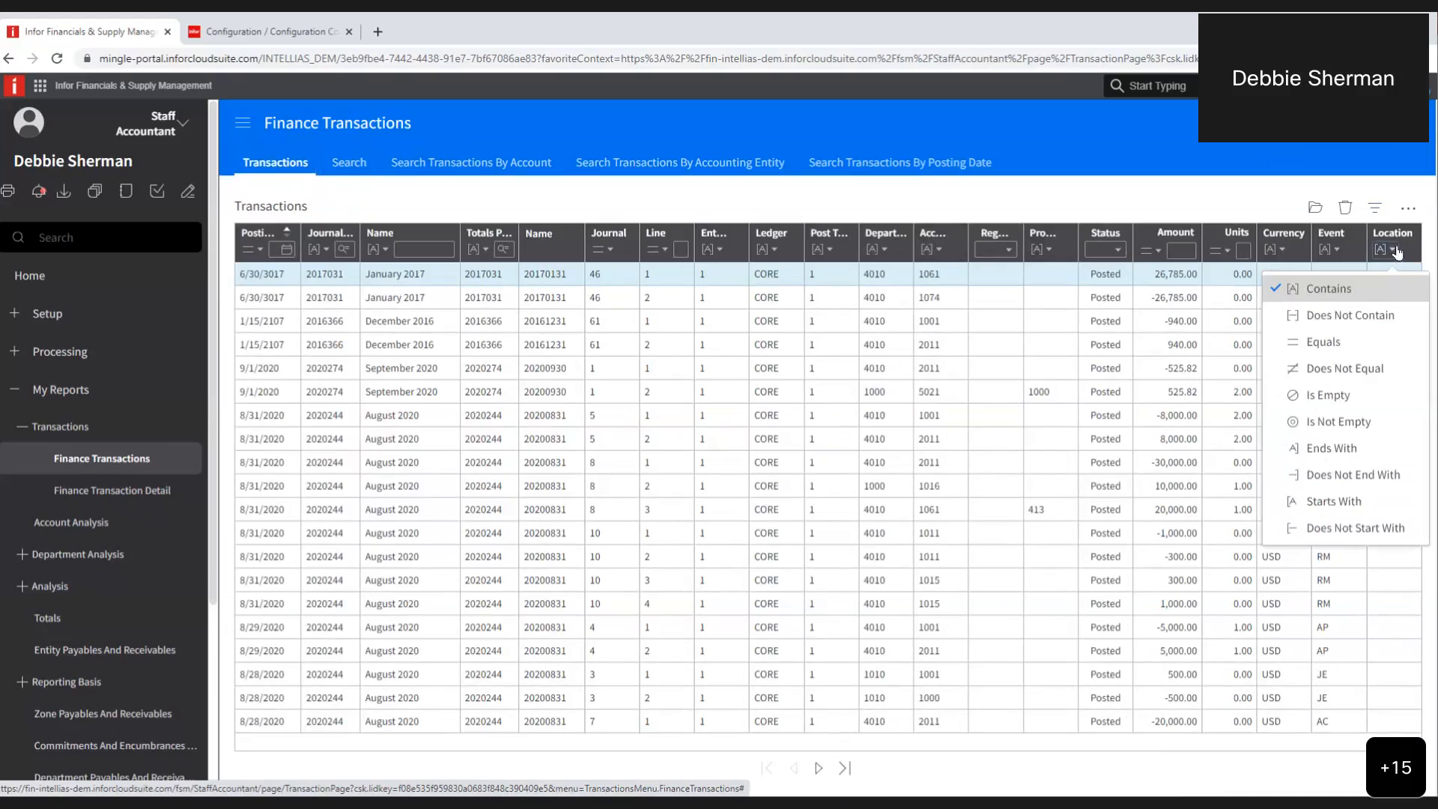
left_click(1402, 256)
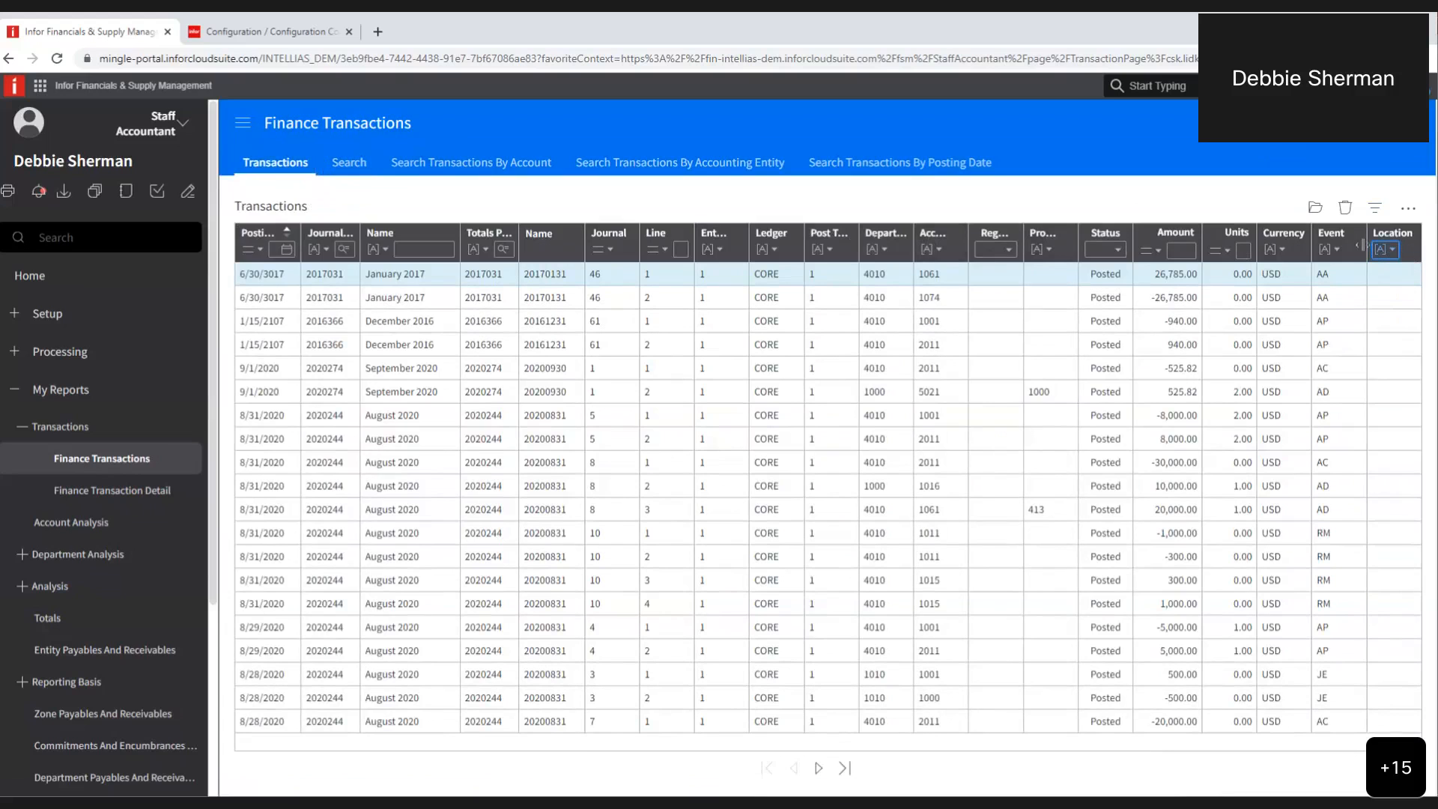
Hide the navigation menu and filter the Transactions list to rows whose Location equals 10
left_click(243, 124)
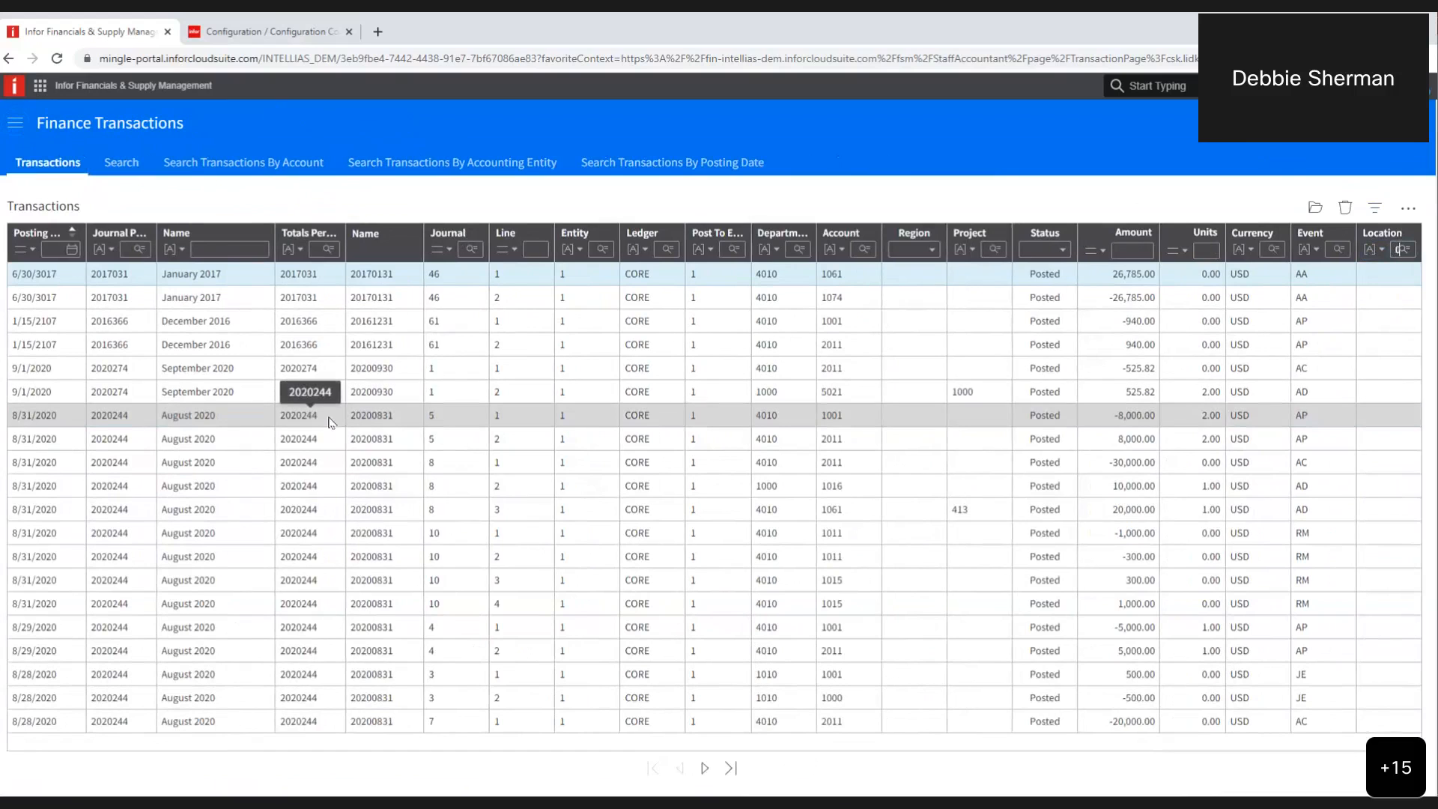
key("Return")
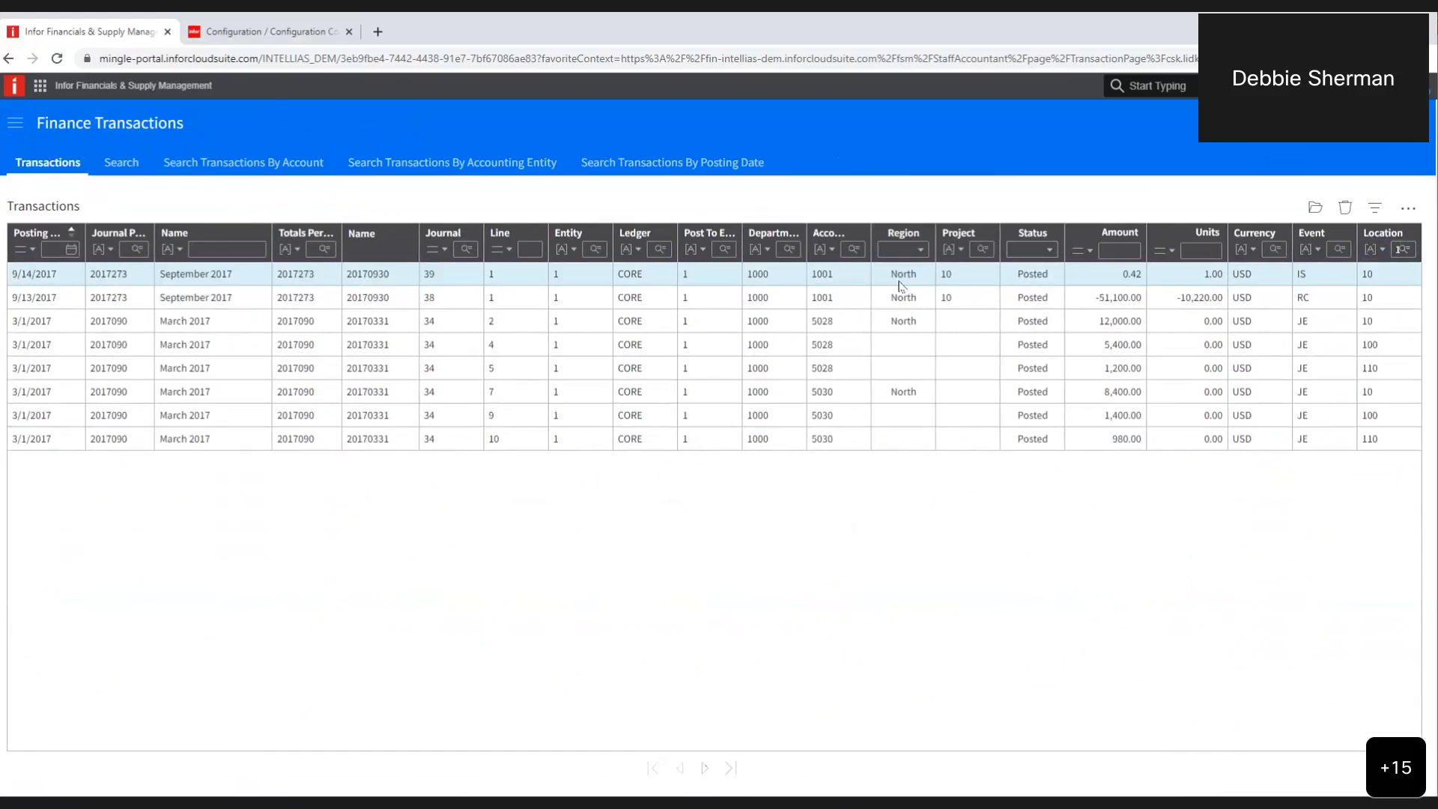
left_click(1382, 255)
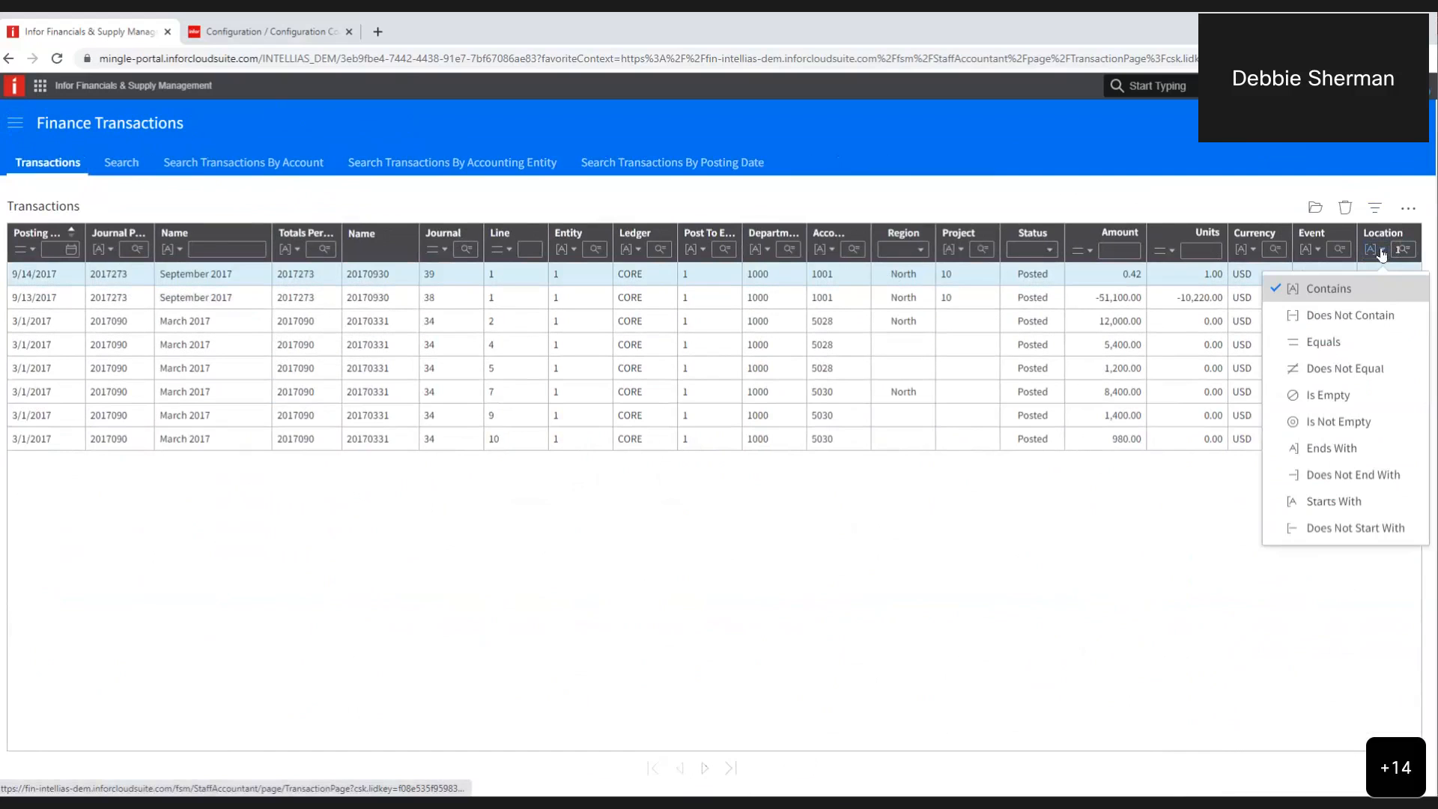
left_click(1305, 344)
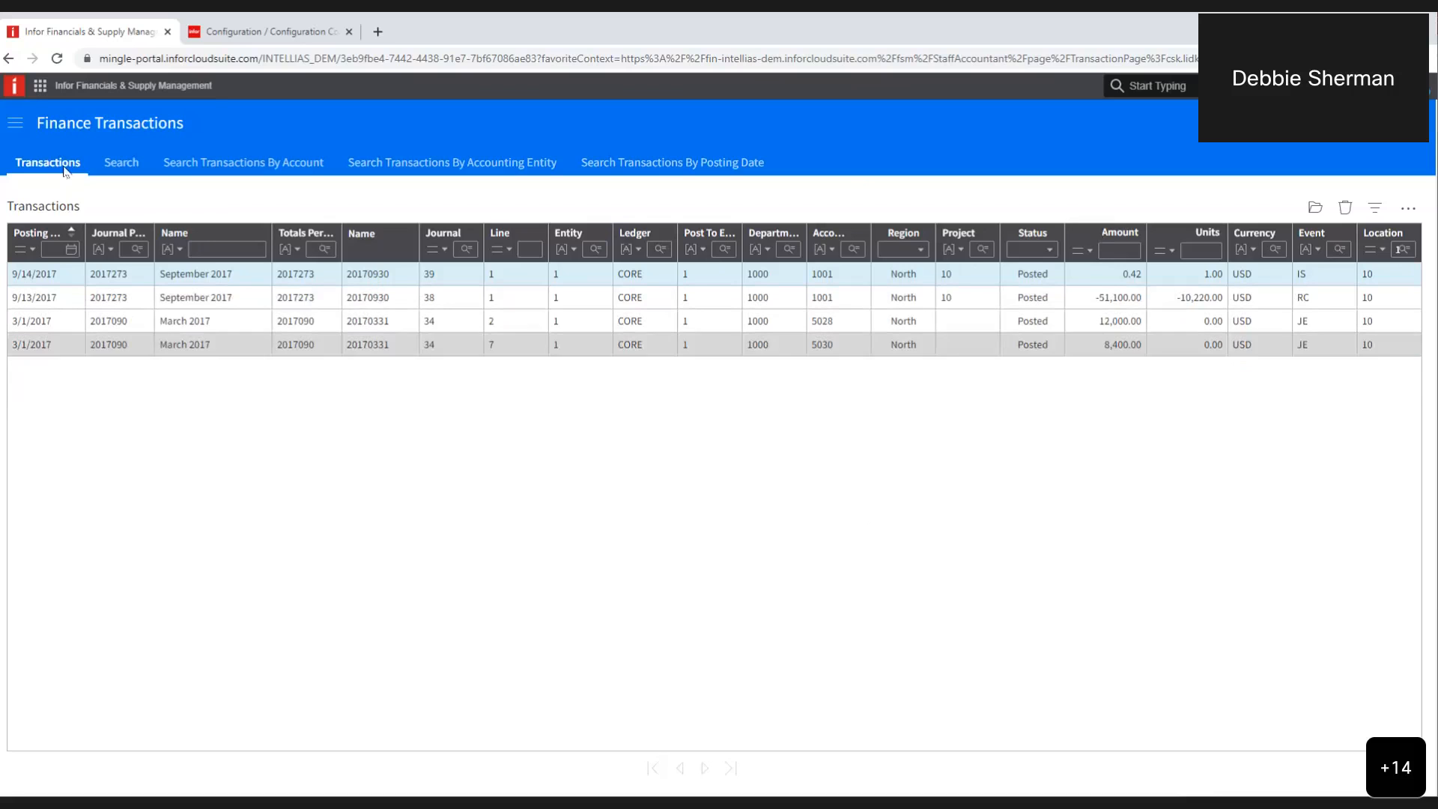
Switch to the Configuration Console role and open the master list of personalizations
left_click(15, 123)
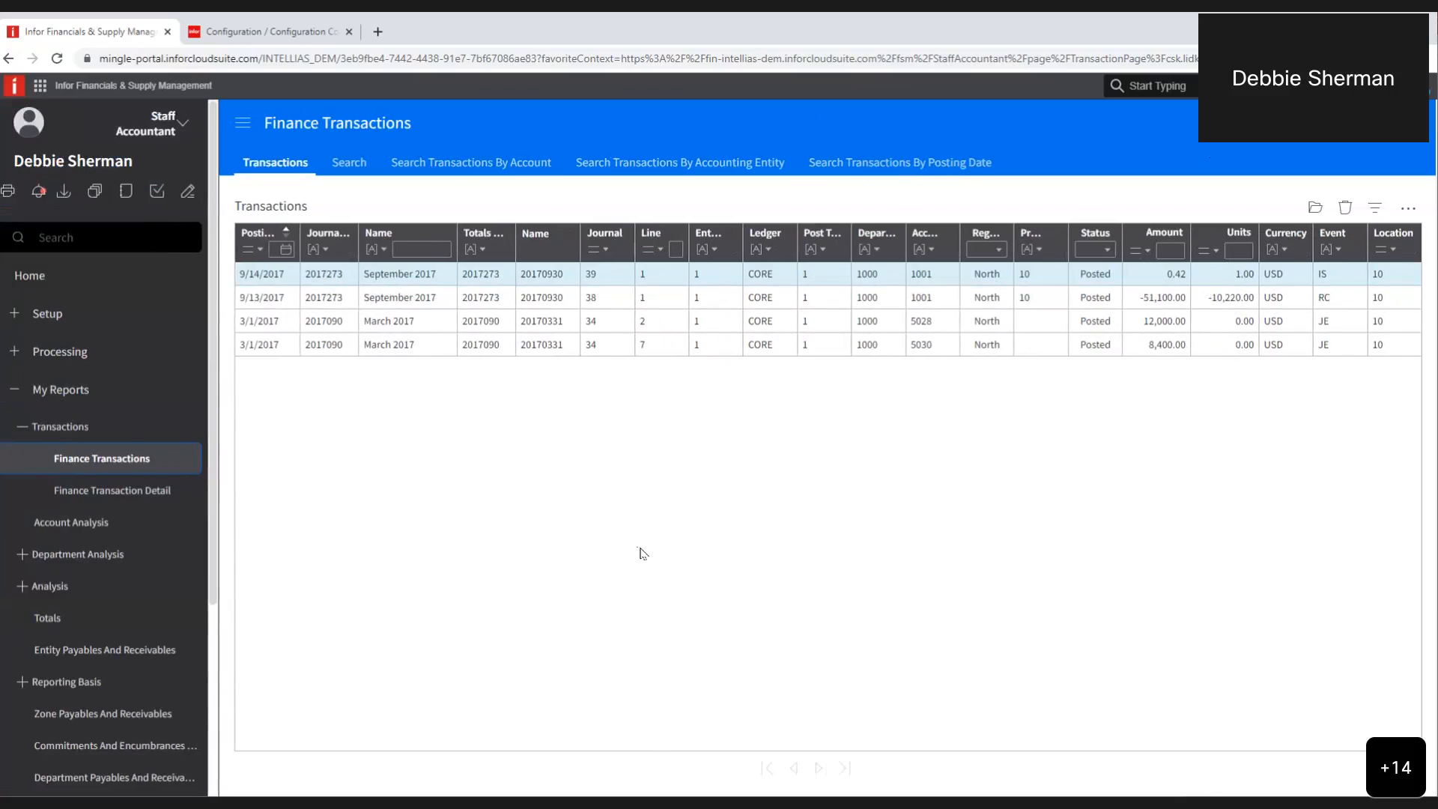
left_click(174, 133)
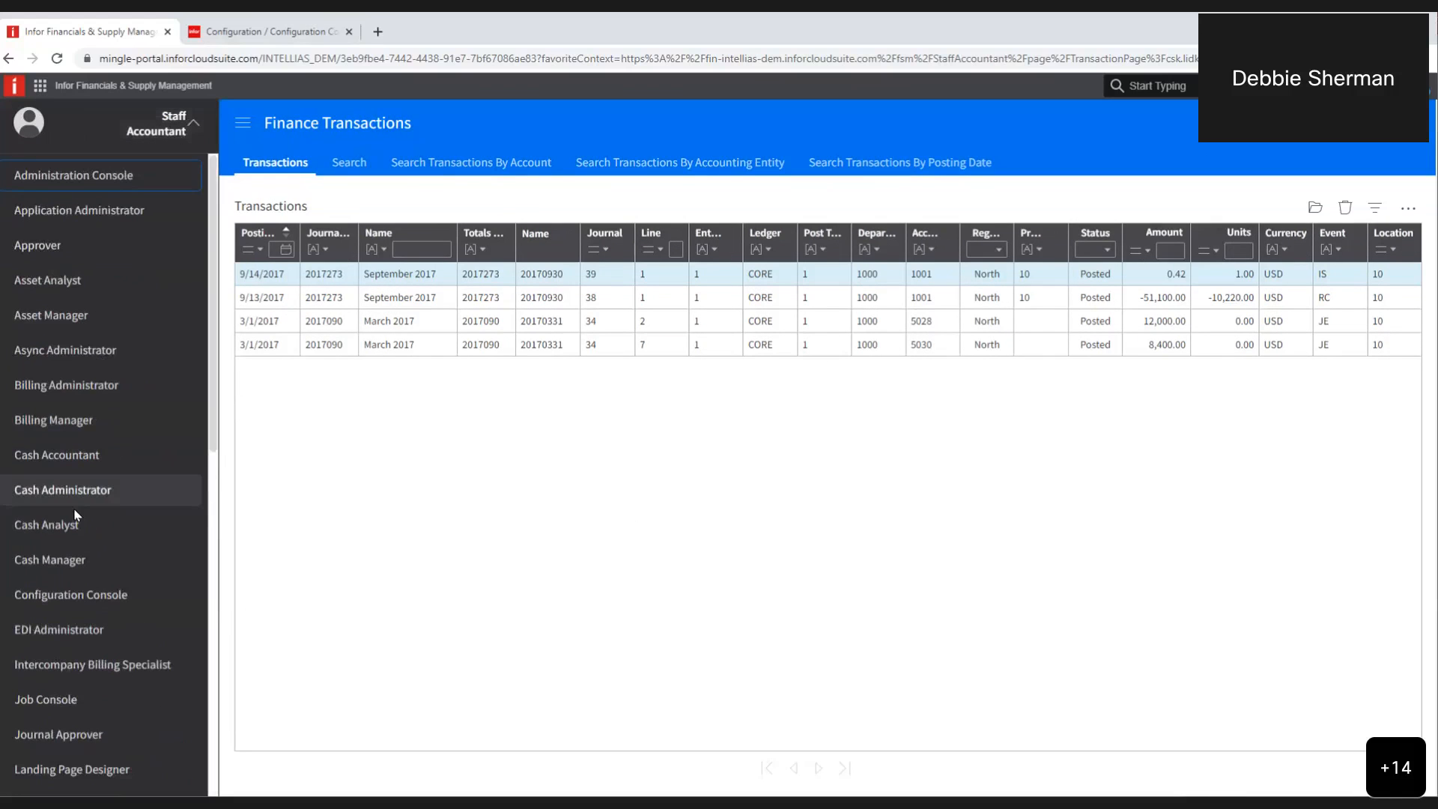
left_click(78, 594)
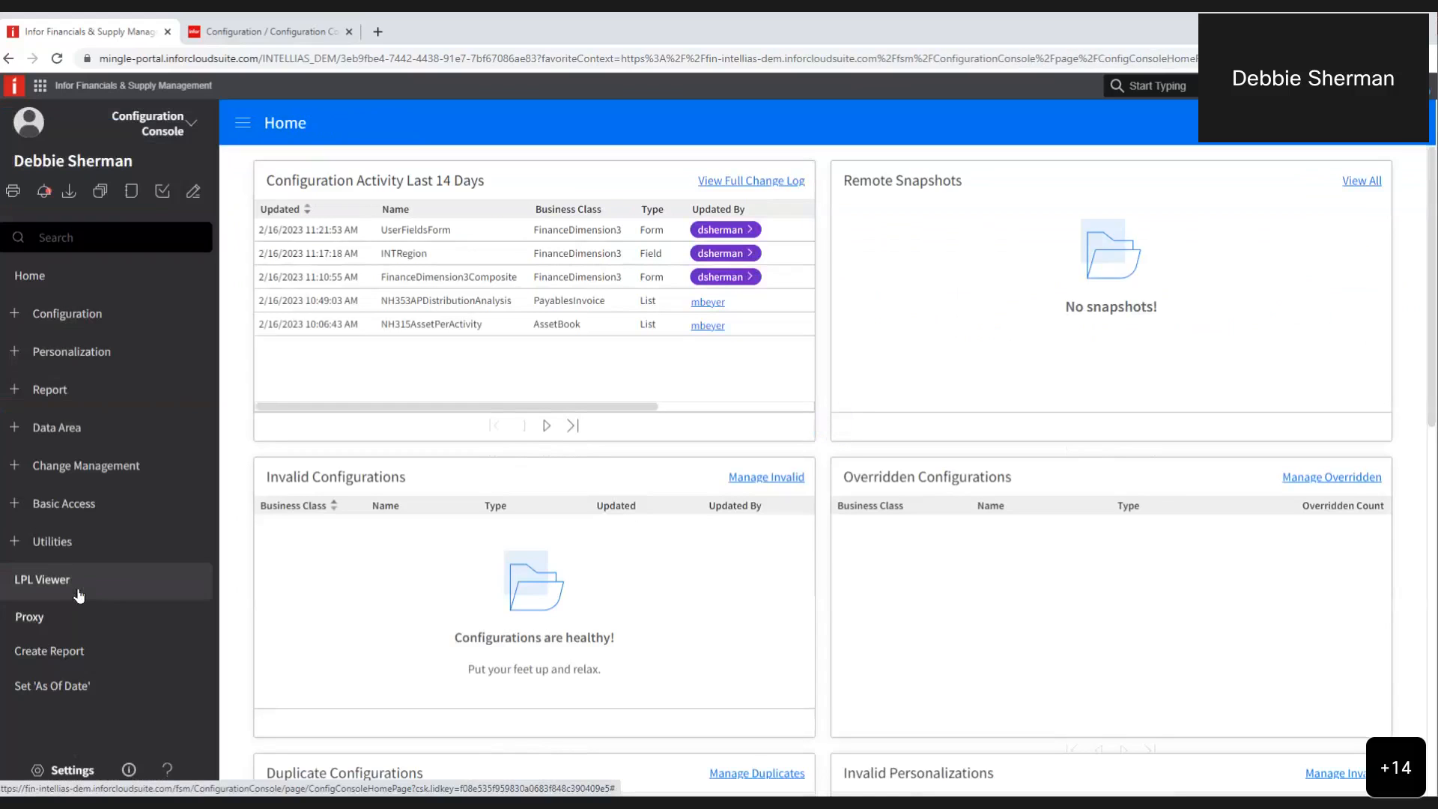
left_click(60, 353)
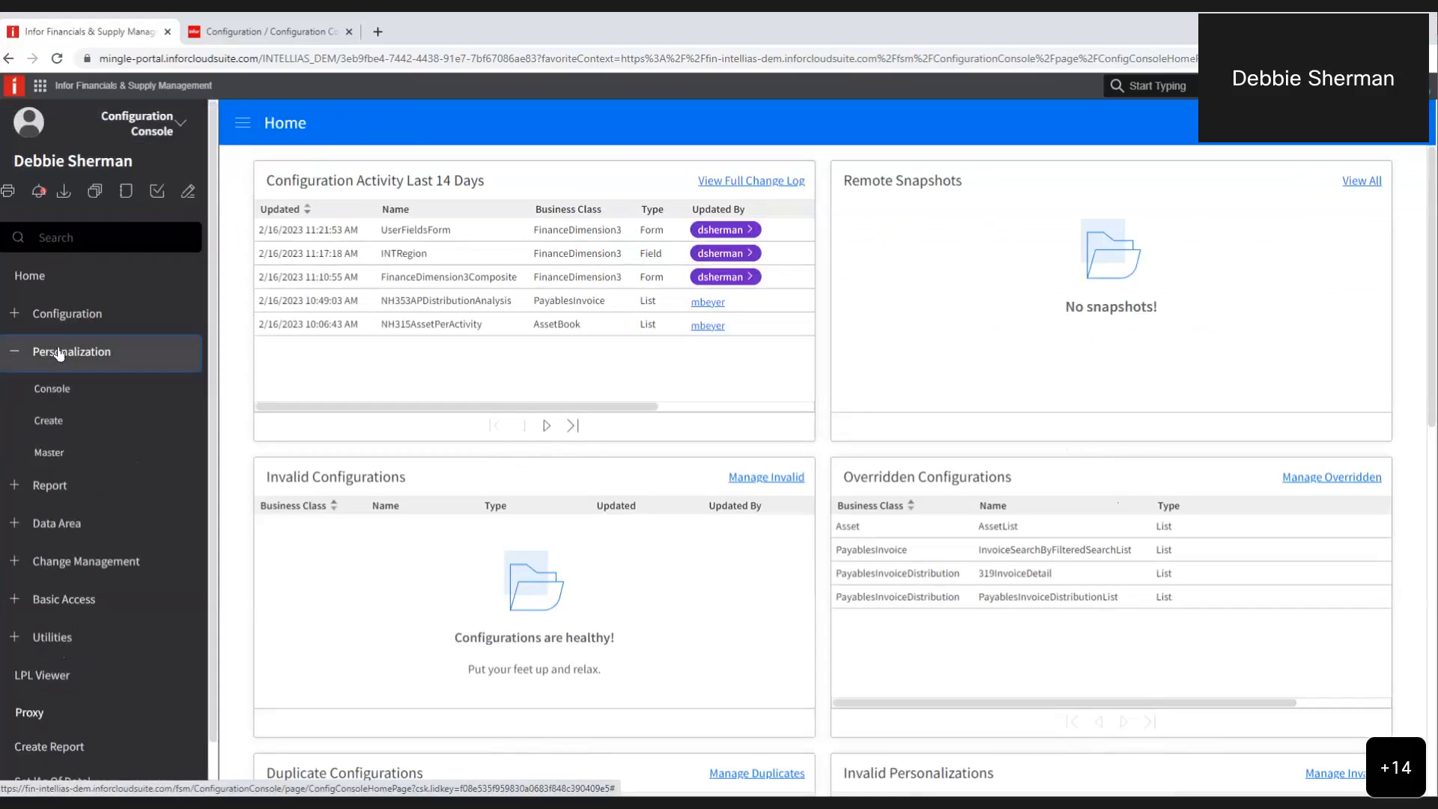
left_click(50, 453)
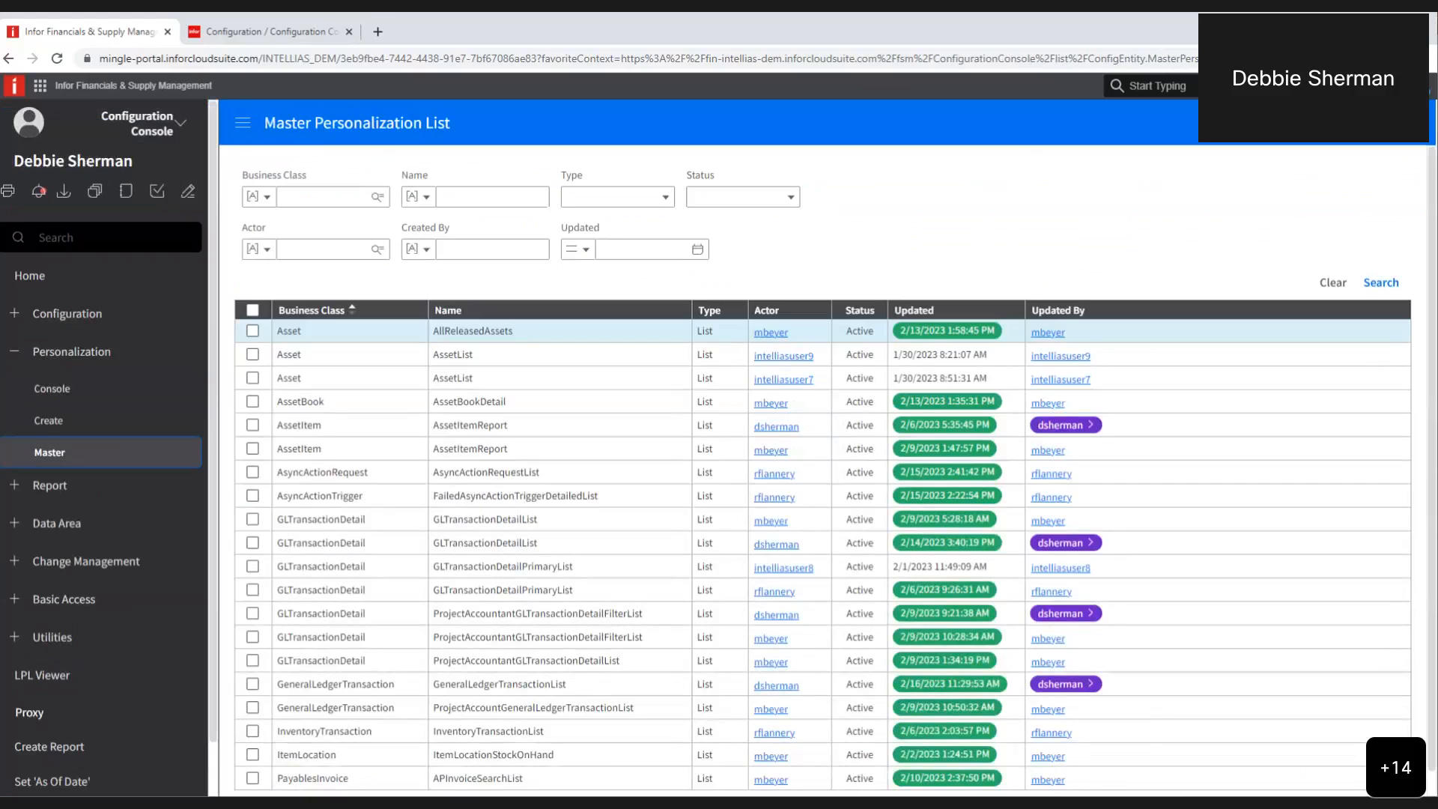
Filter the Master Personalization List by the business class GeneralLedgerTransaction
left_click(323, 194)
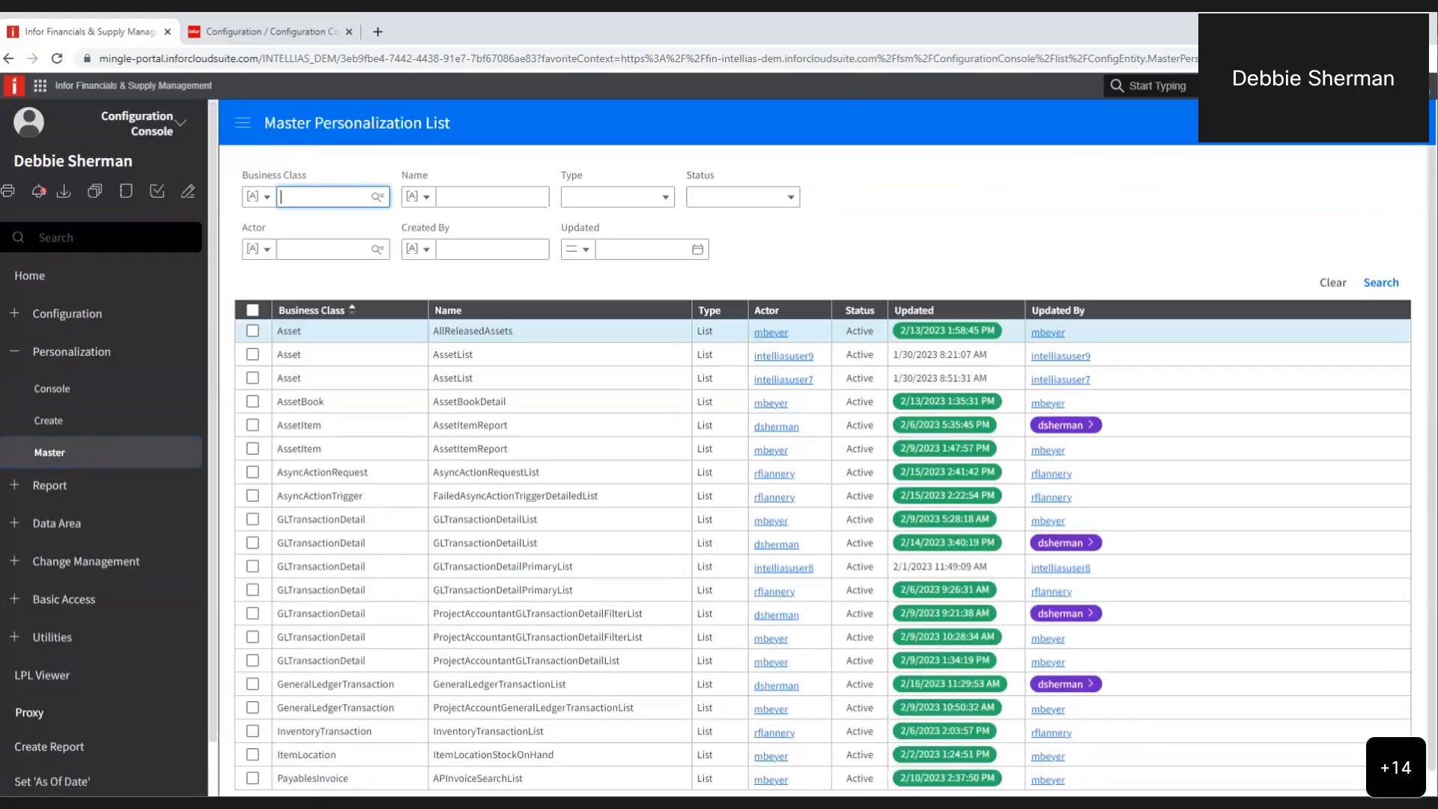
type("Gener")
type("alLedgerTran")
type("saction")
key("Return")
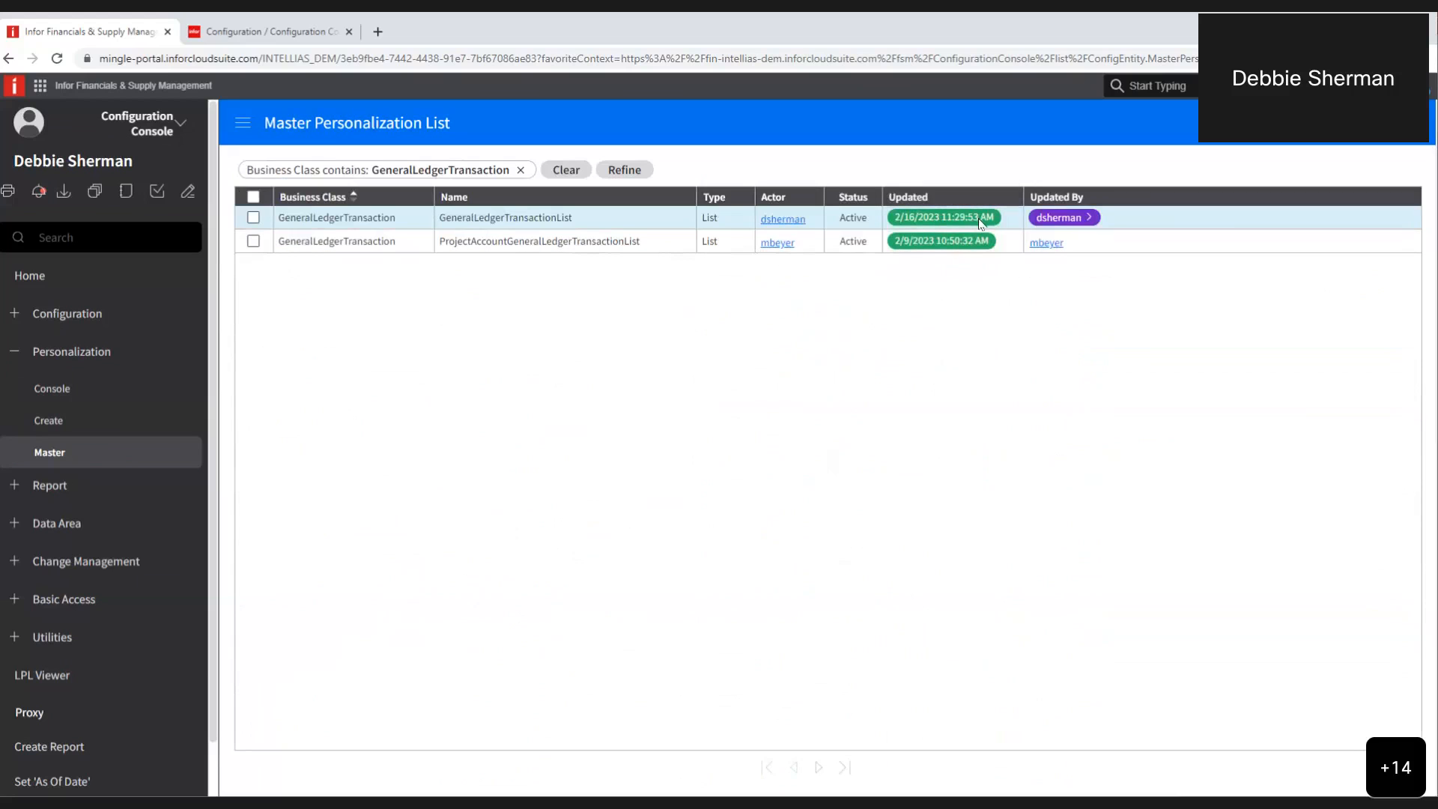
Start moving the GeneralLedgerTransactionList personalization to a configuration and cancel the confirmation
left_click(254, 217)
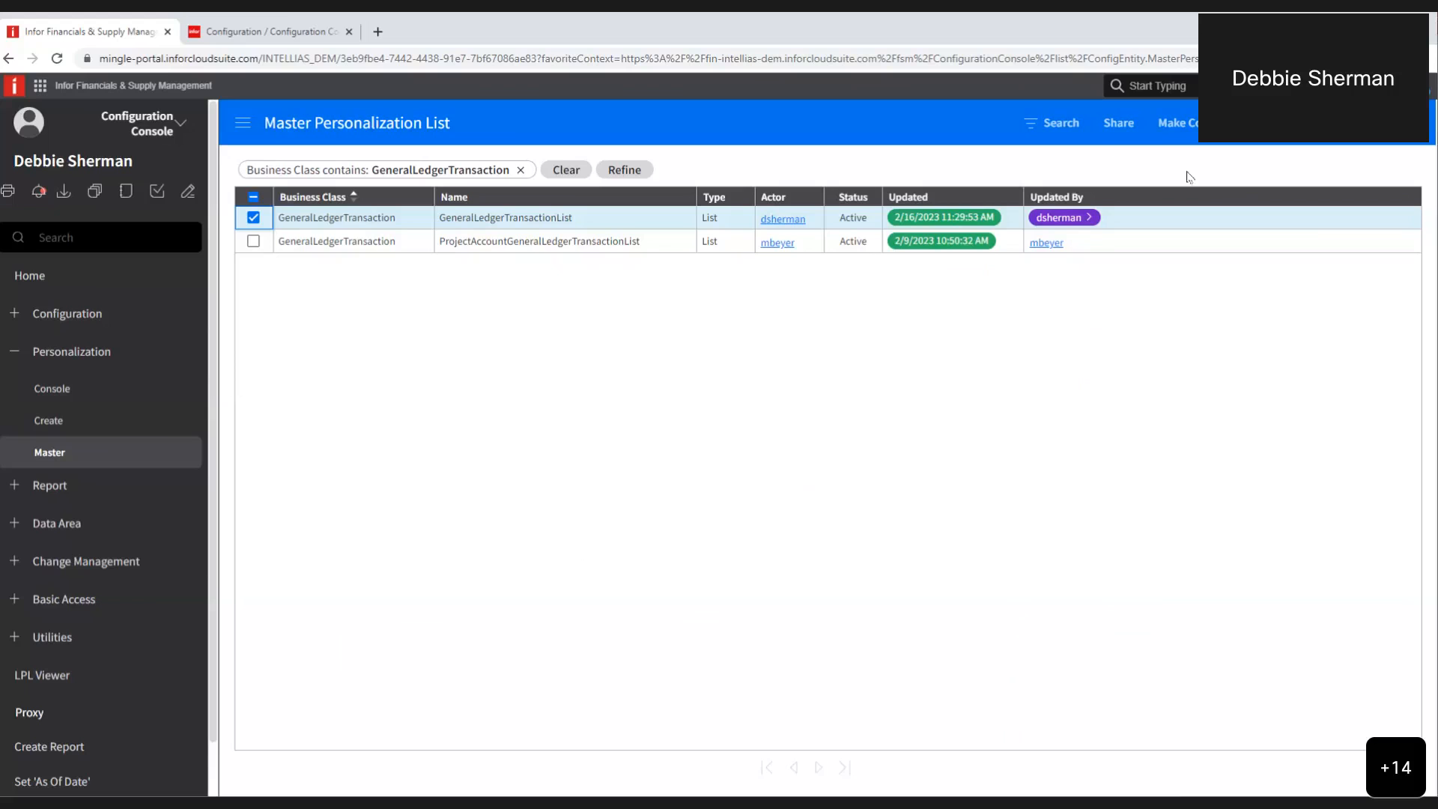
left_click(1173, 123)
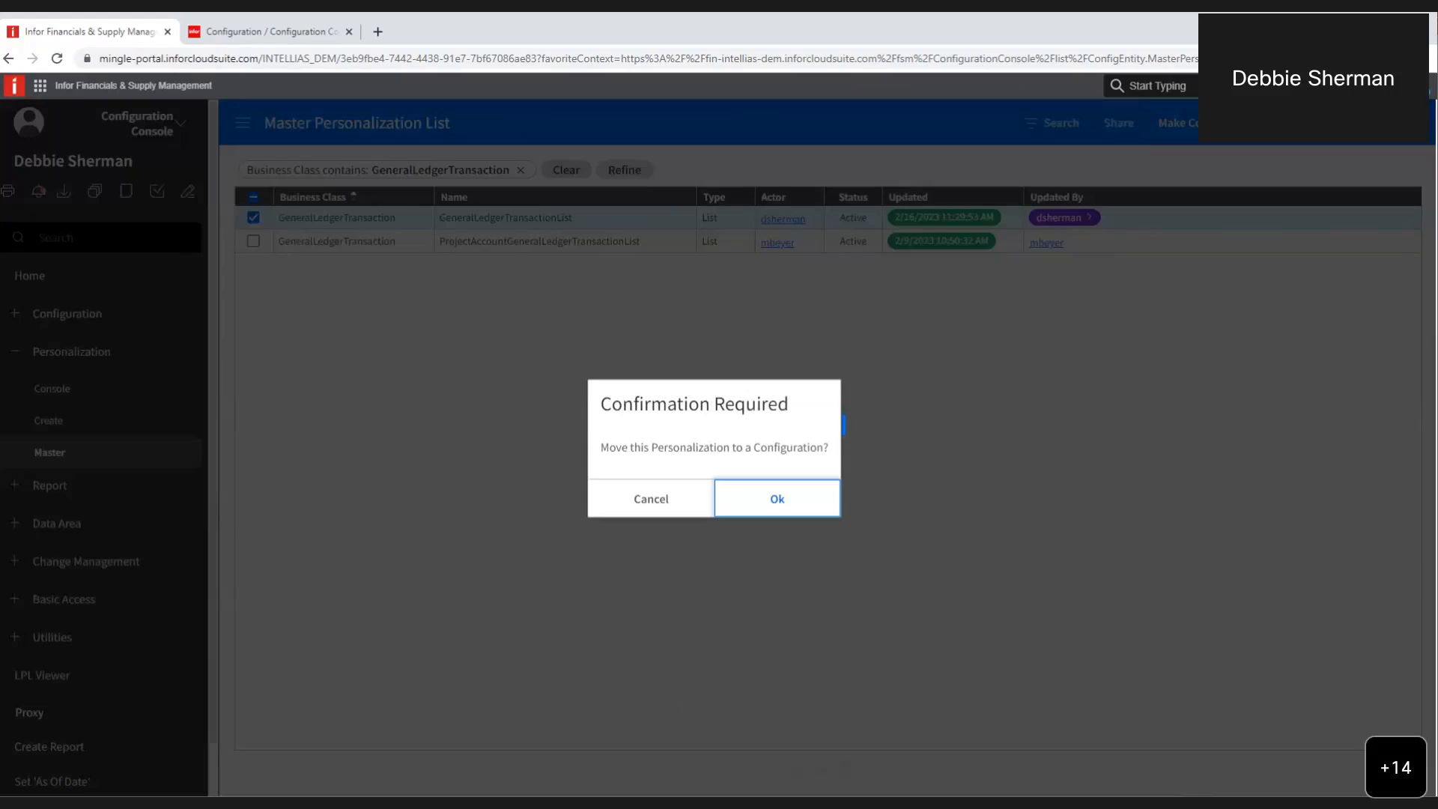
left_click(675, 511)
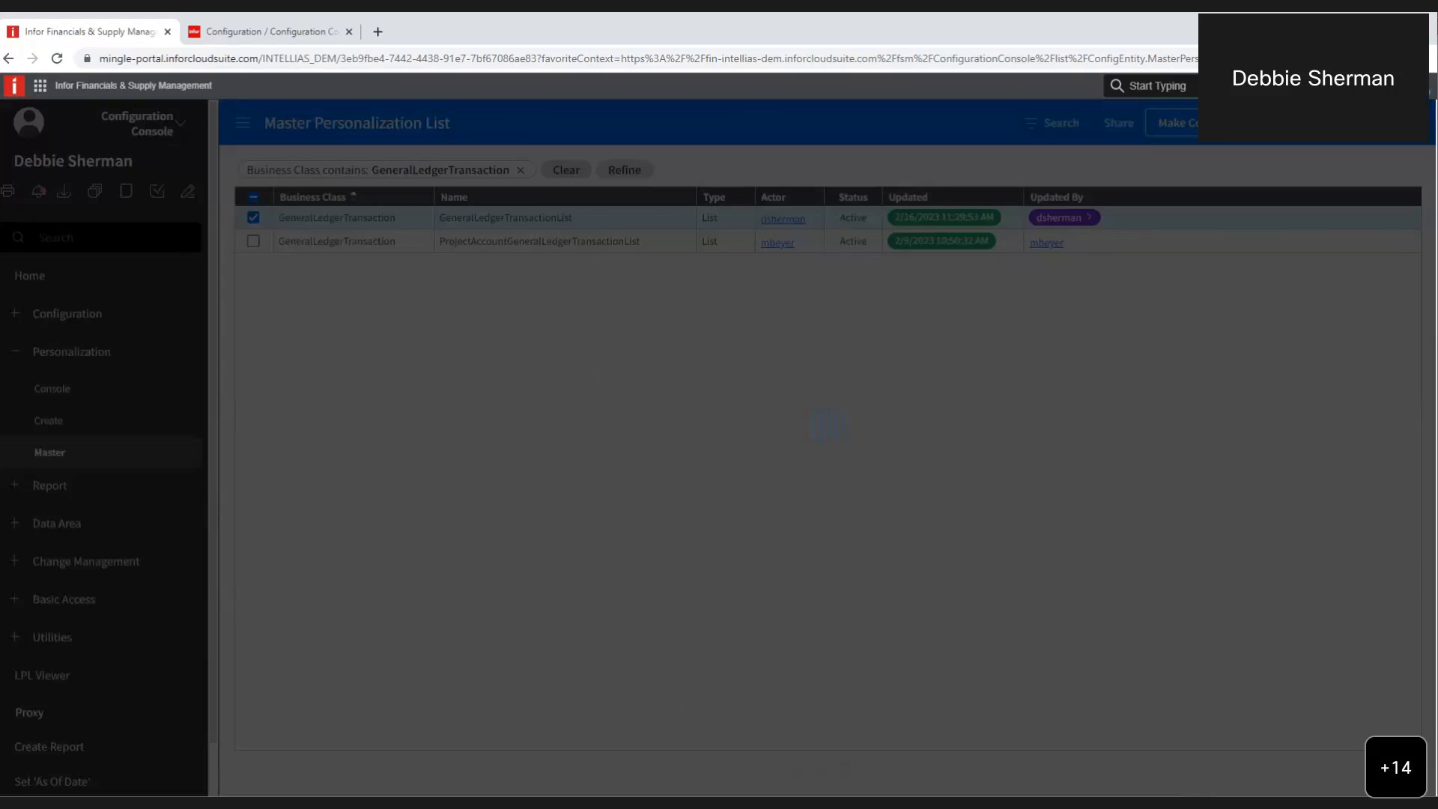